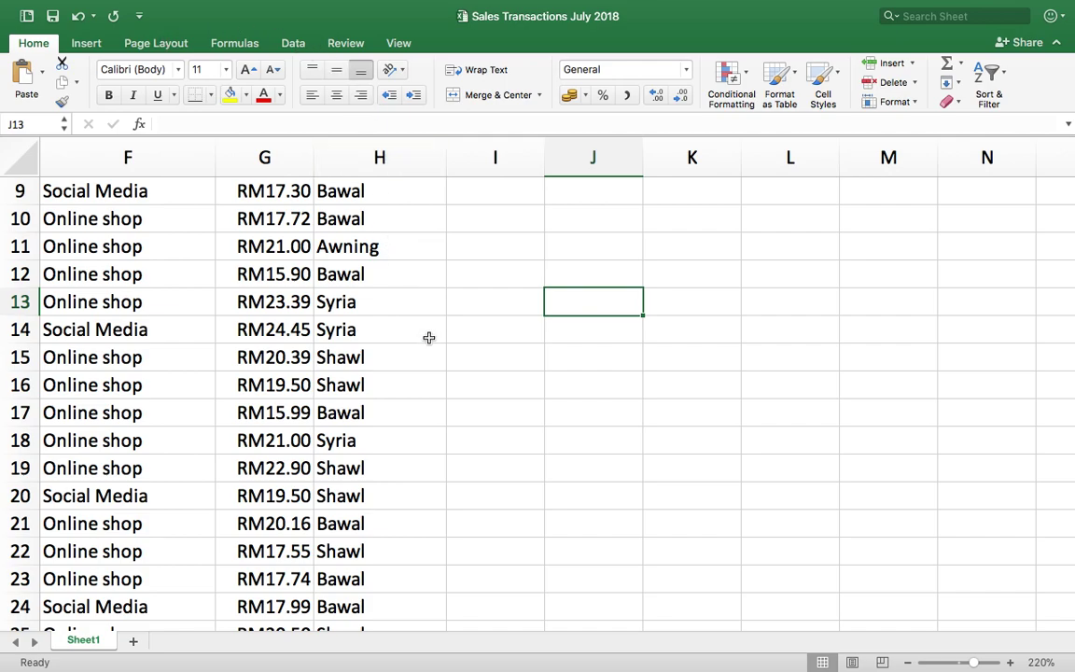
# Label cell J4 "Total sales July" and widen column J to fit the text.
pyautogui.scroll(5, 429, 336)
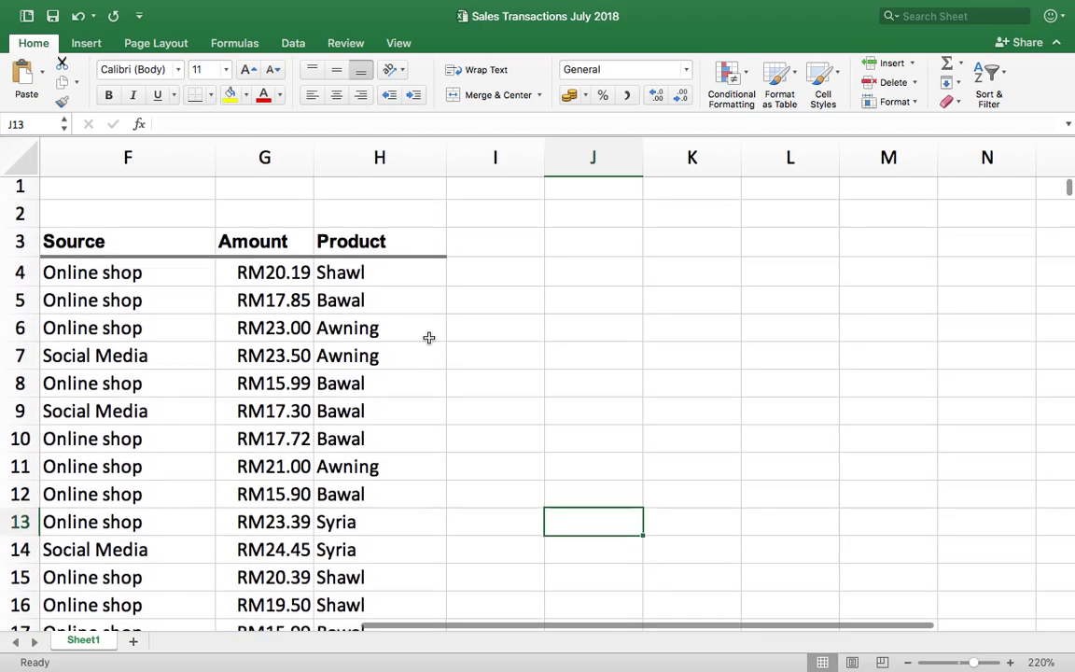
pyautogui.scroll(-1, 429, 336)
pyautogui.hscroll(-5, 428, 337)
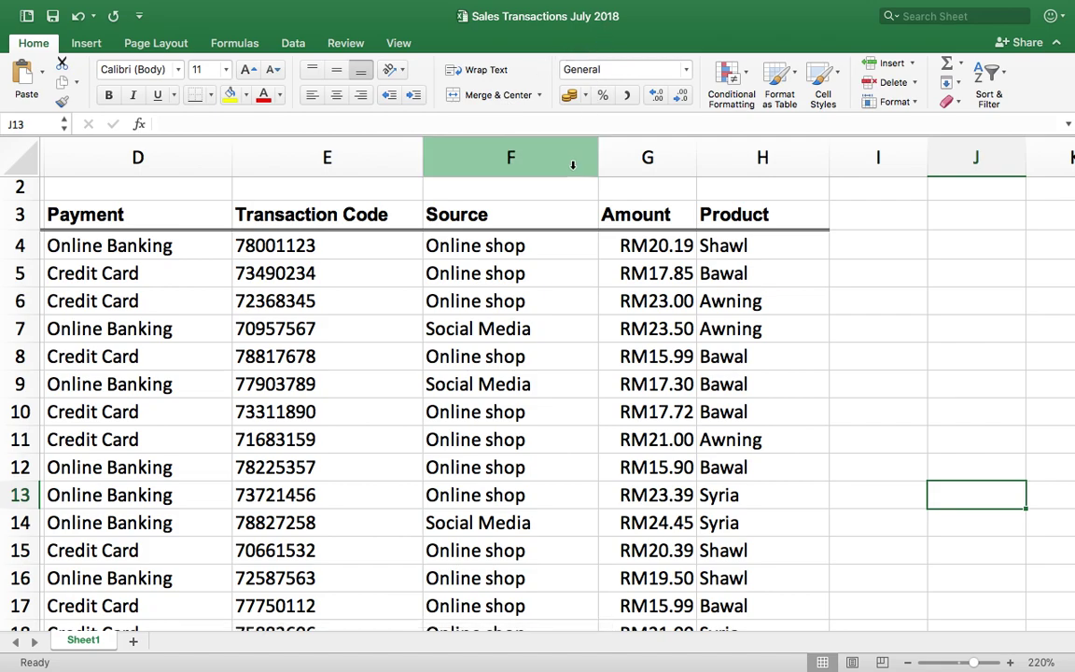
pyautogui.hscroll(4, 886, 278)
pyautogui.click(750, 266)
pyautogui.write('Total')
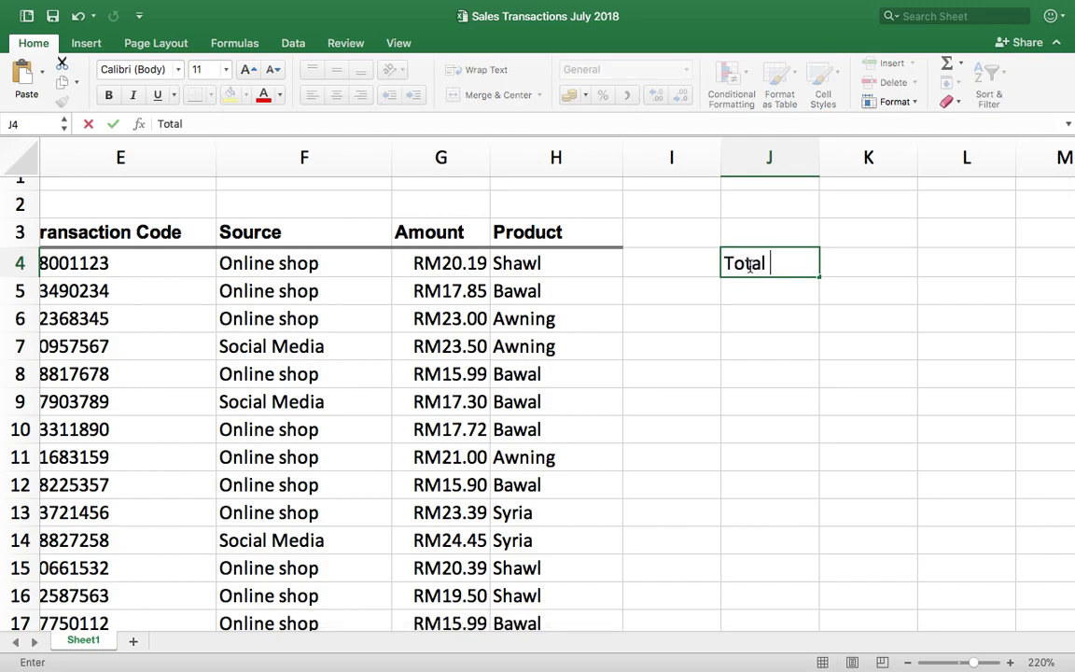
pyautogui.write(' sales July')
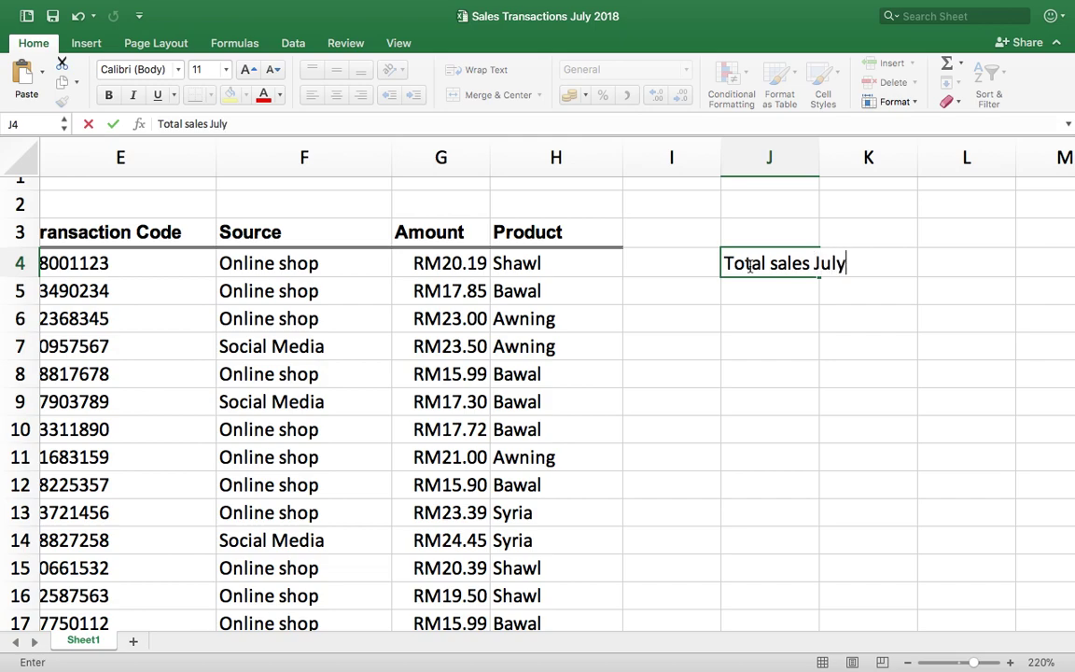
pyautogui.press('Return')
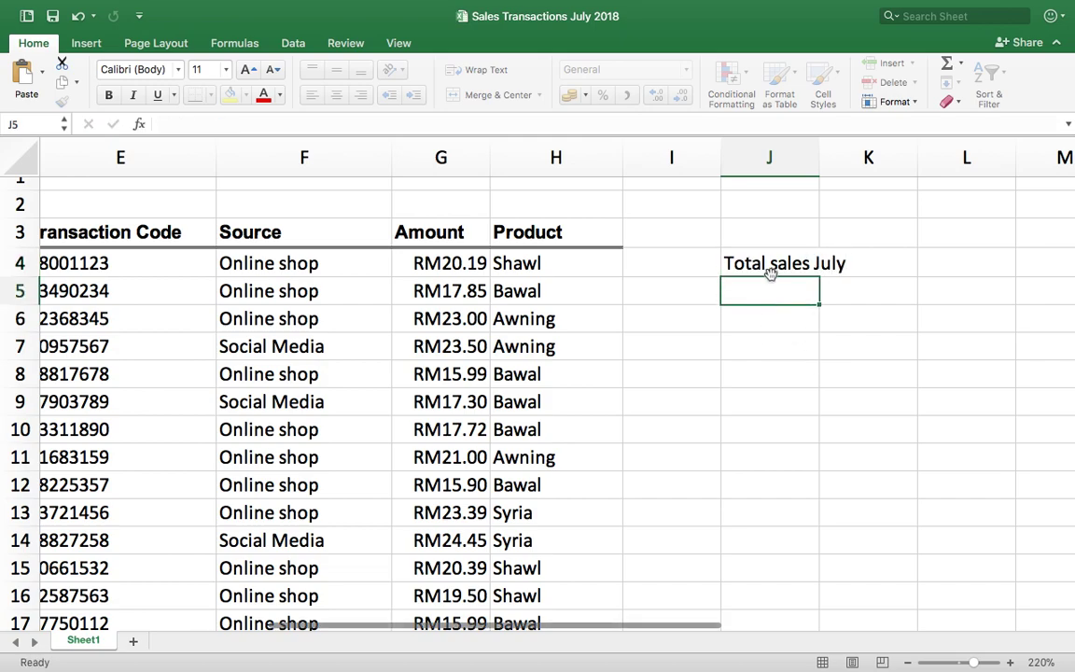
pyautogui.click(768, 271)
pyautogui.moveTo(817, 163); pyautogui.dragTo(856, 163)
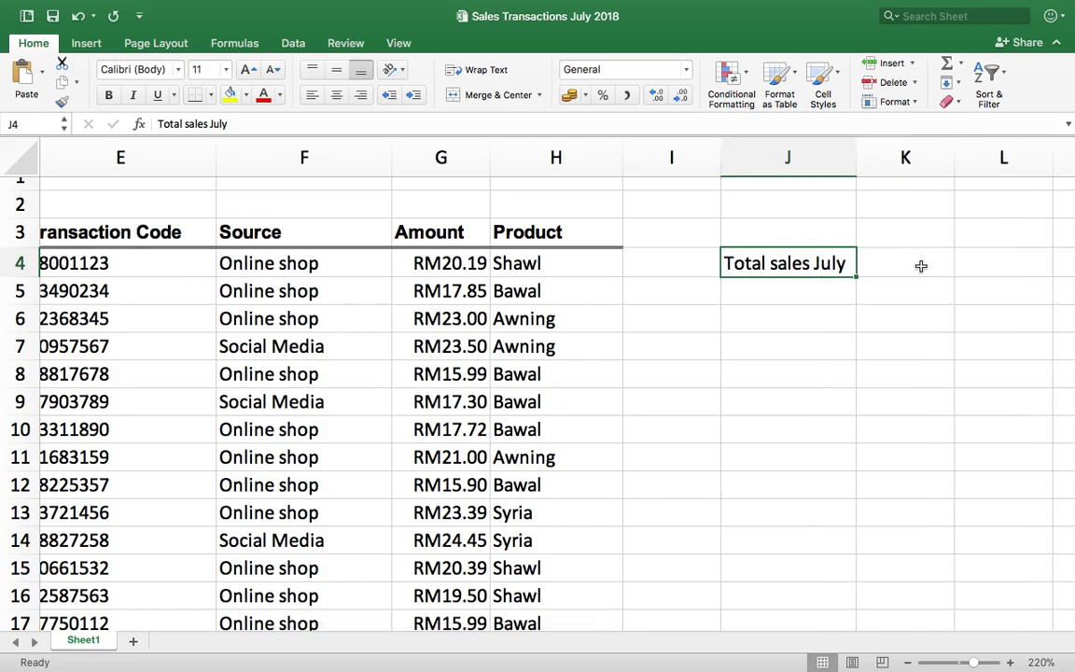
# Total the Amount column in cell K4 with the formula =SUM(G4:G475).
pyautogui.click(921, 266)
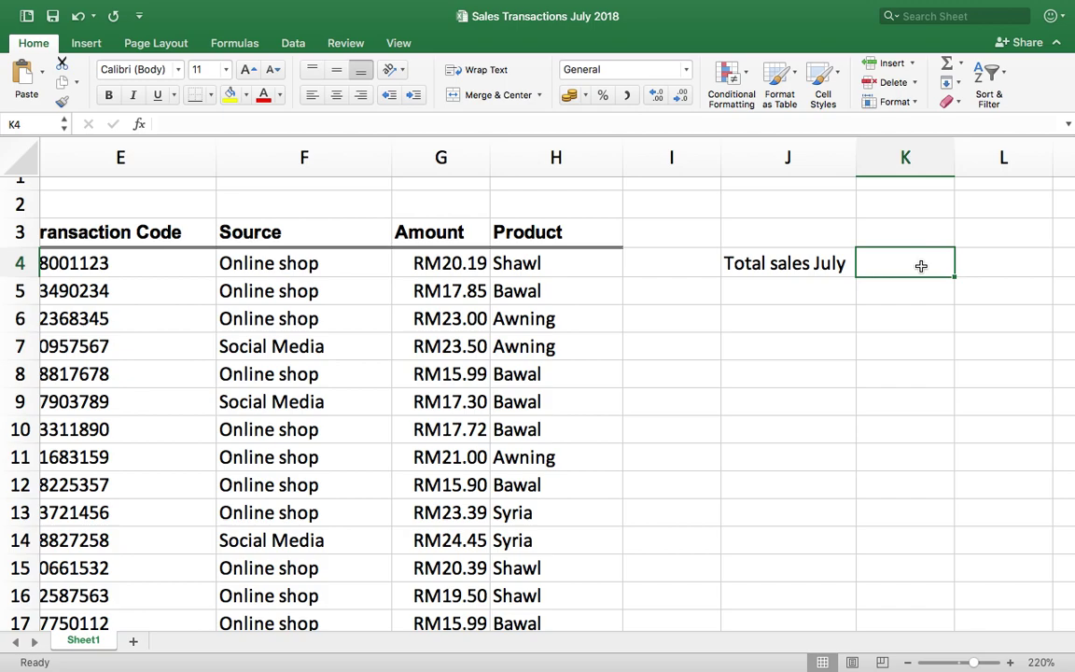
pyautogui.write('=')
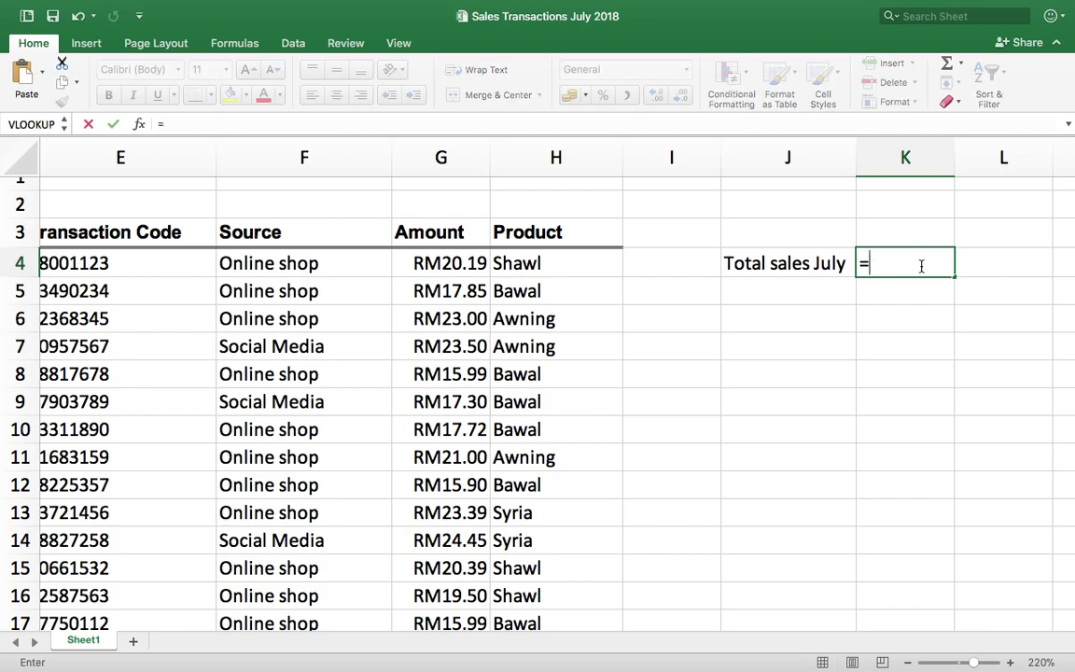
pyautogui.write('SUM')
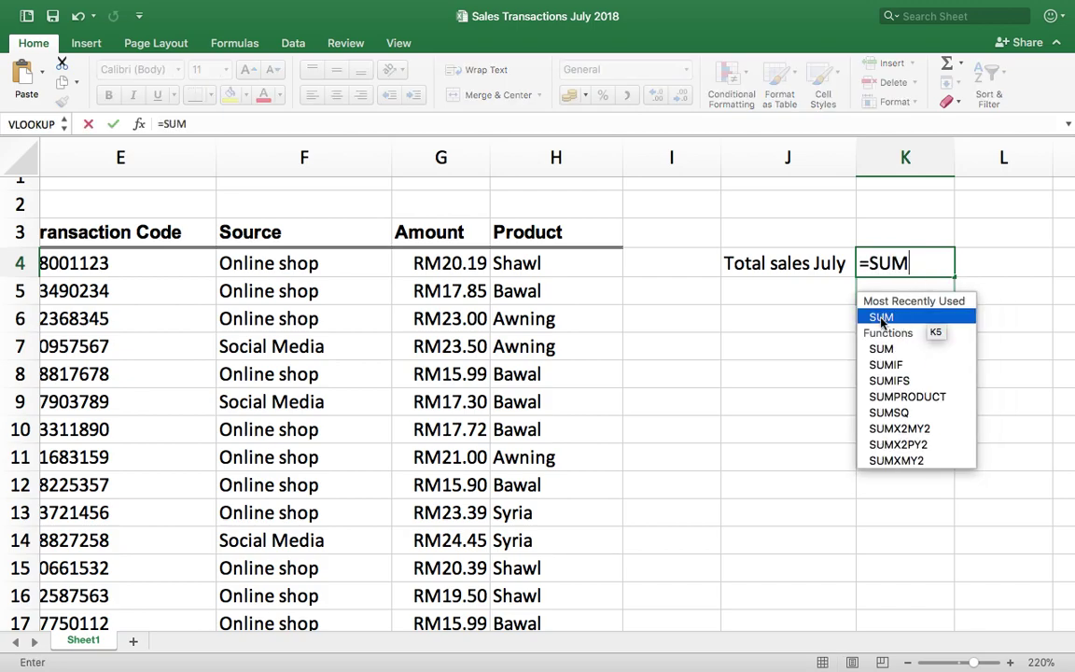
pyautogui.doubleClick(882, 319)
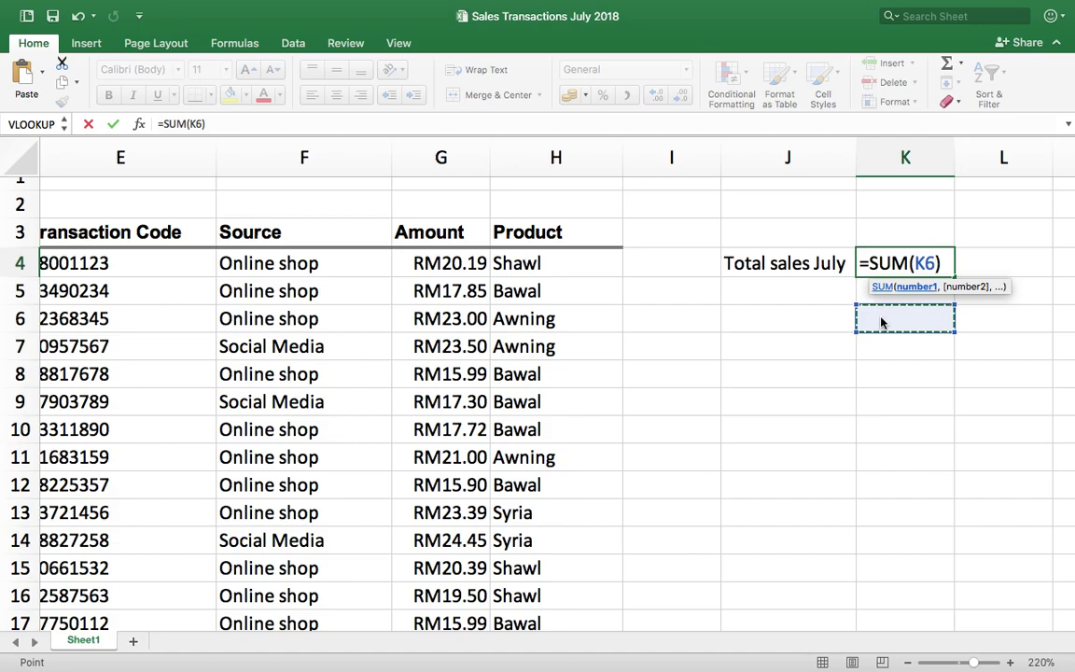
pyautogui.press('BackSpace')
pyautogui.press('BackSpace')
pyautogui.hscroll(-3, 277, 360)
pyautogui.hscroll(-2, 276, 361)
pyautogui.hscroll(8, 278, 360)
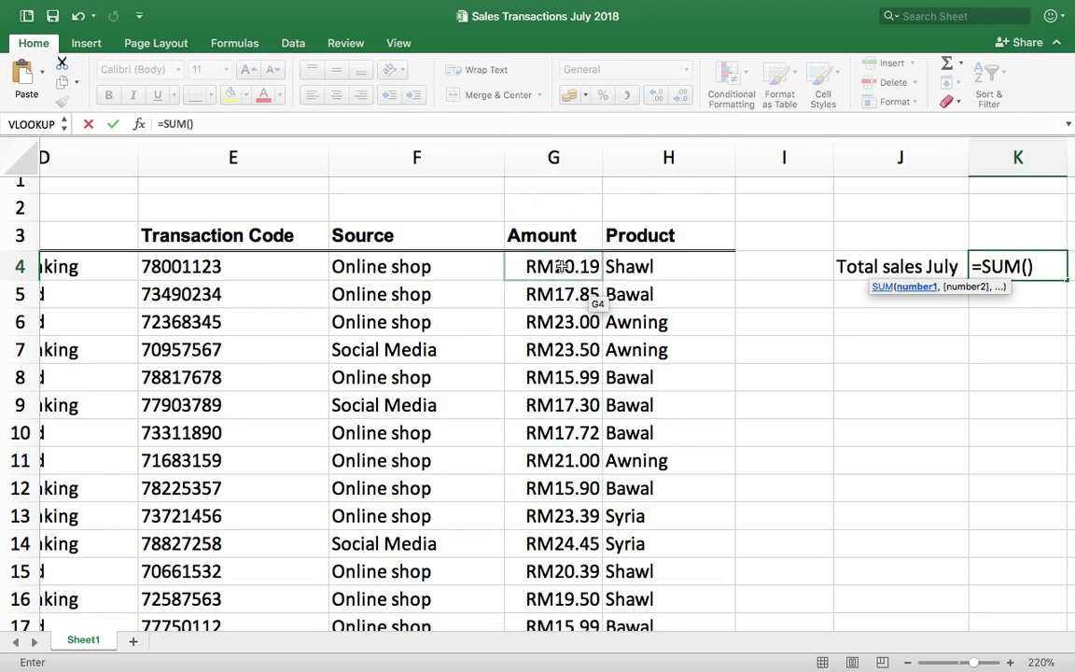
pyautogui.moveTo(565, 267); pyautogui.dragTo(593, 422)
pyautogui.scroll(20, 828, 364)
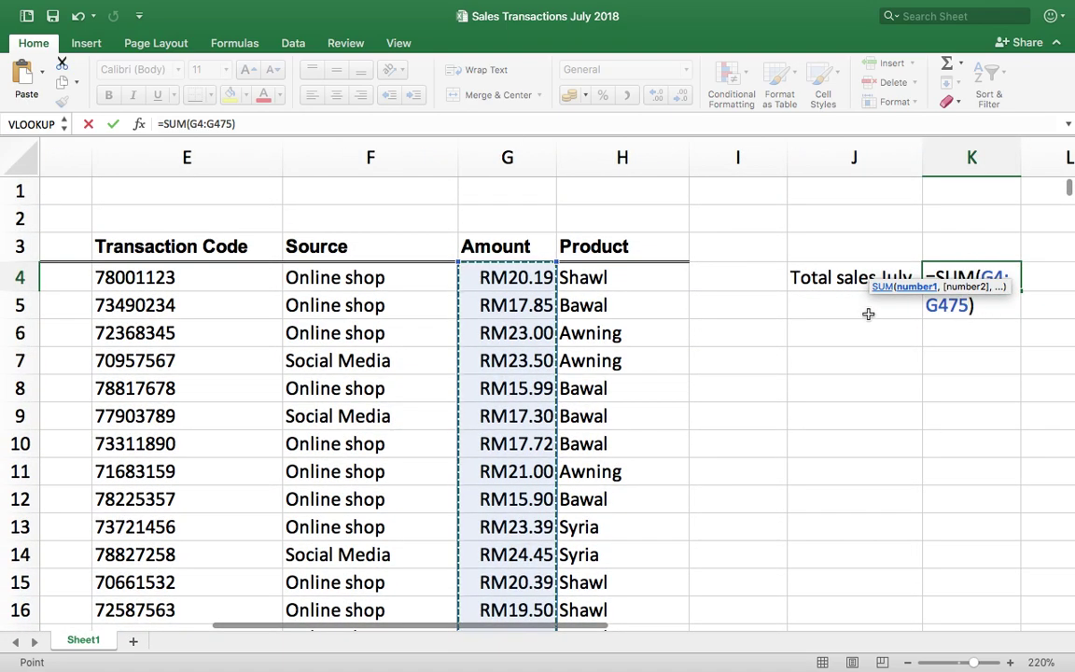
pyautogui.hscroll(2, 942, 307)
pyautogui.hscroll(1, 793, 303)
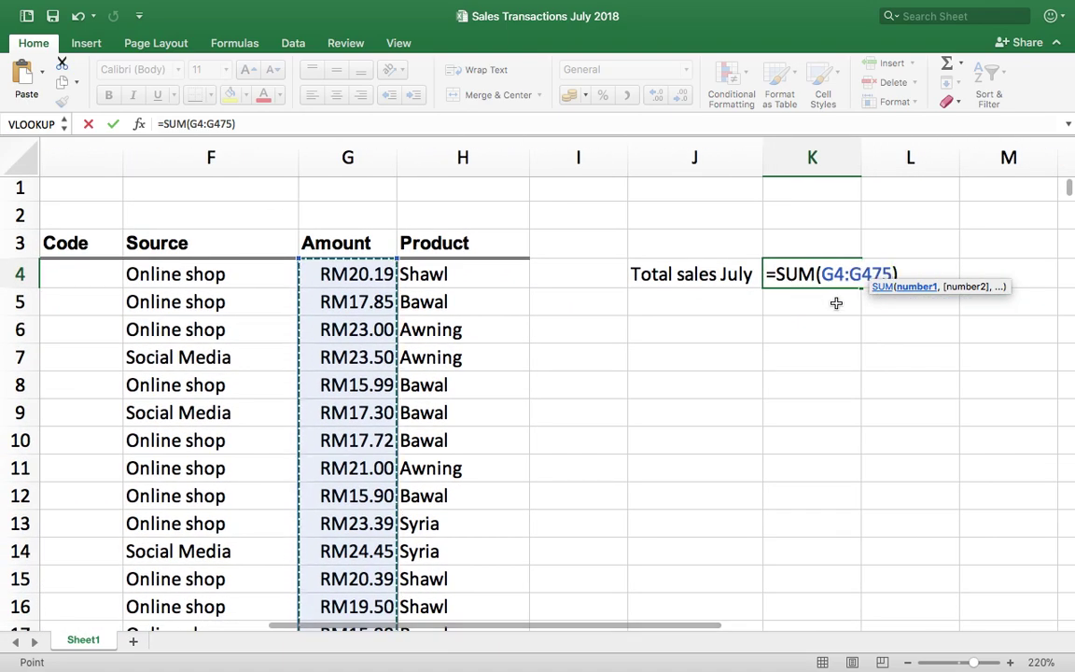
pyautogui.press('Return')
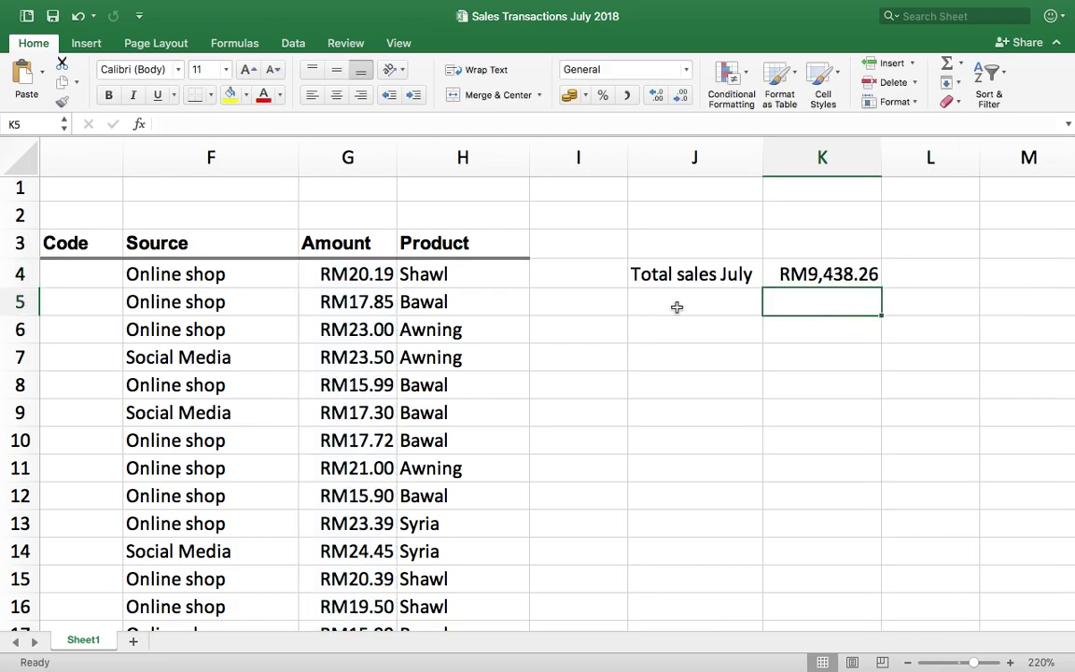
# Label cell J5 "No of transaction July" and widen column J to fit the text.
pyautogui.click(672, 303)
pyautogui.write('No o')
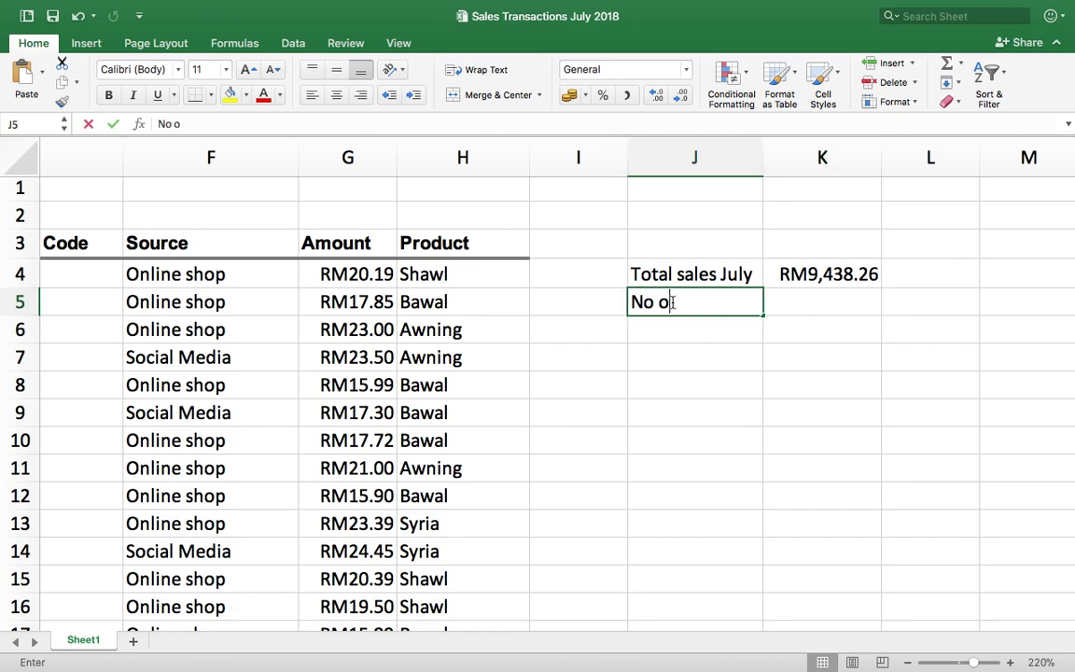
pyautogui.write('f transactio')
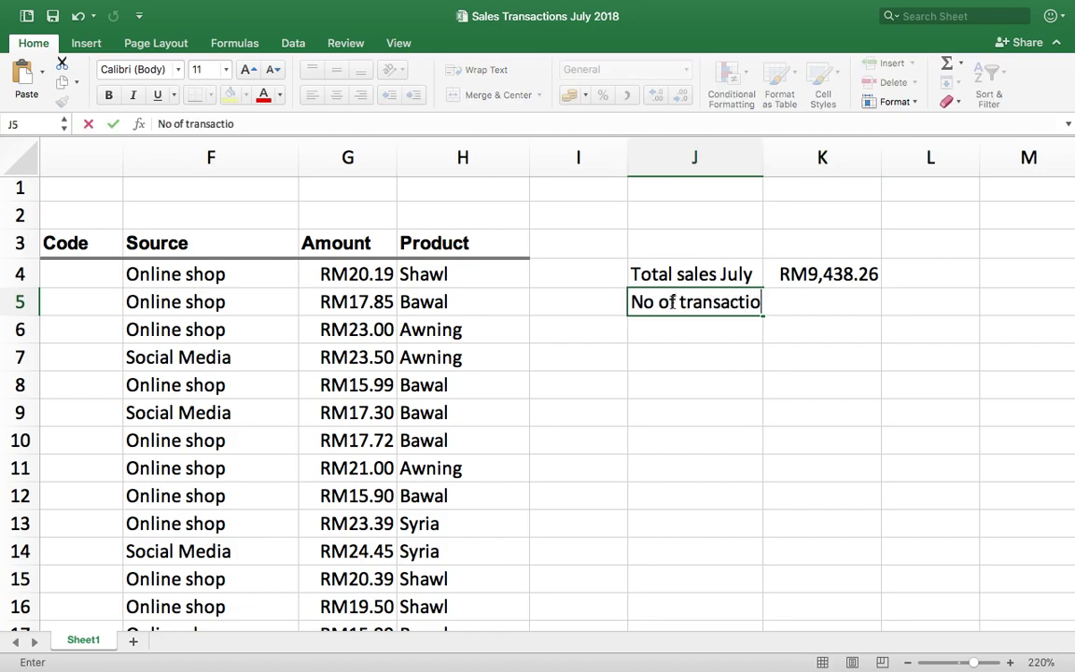
pyautogui.write('n July')
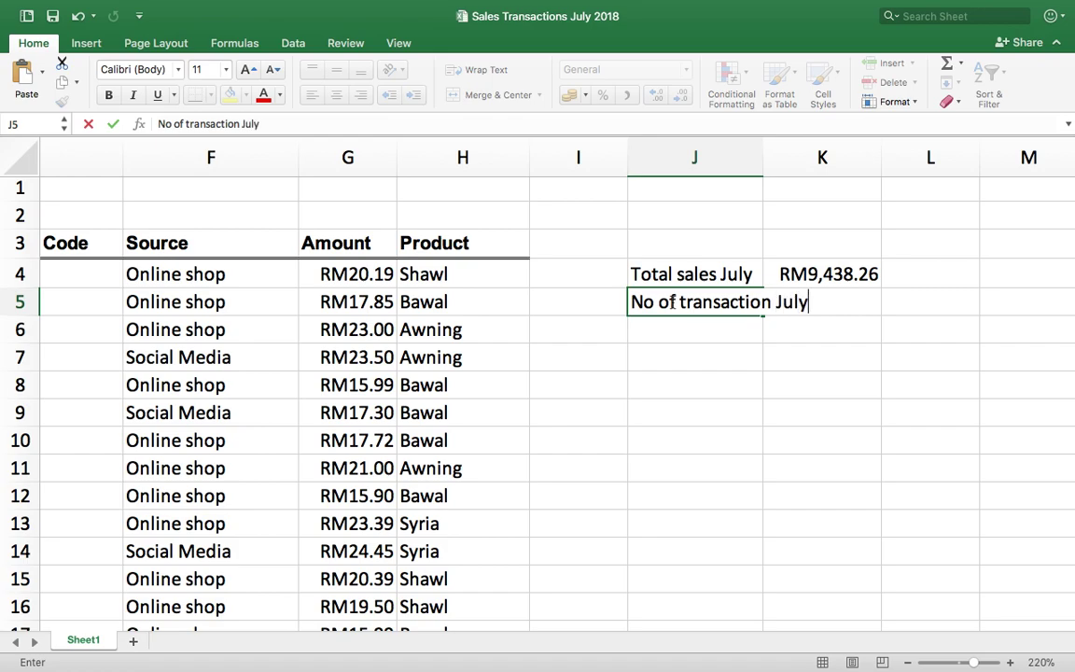
pyautogui.press('Return')
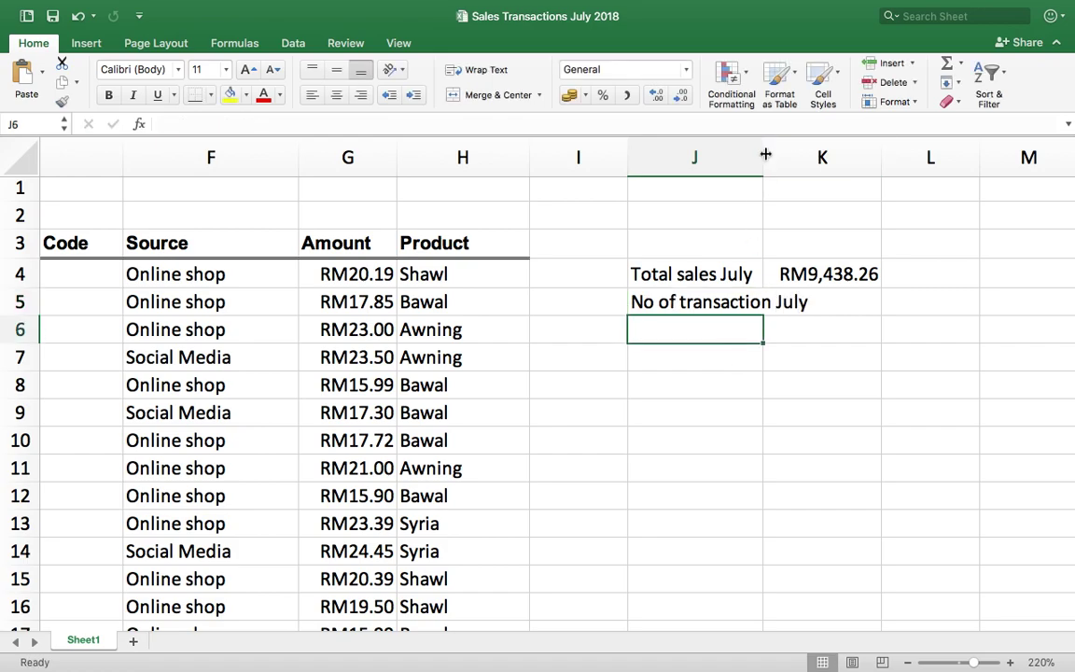
pyautogui.moveTo(765, 155); pyautogui.dragTo(819, 169)
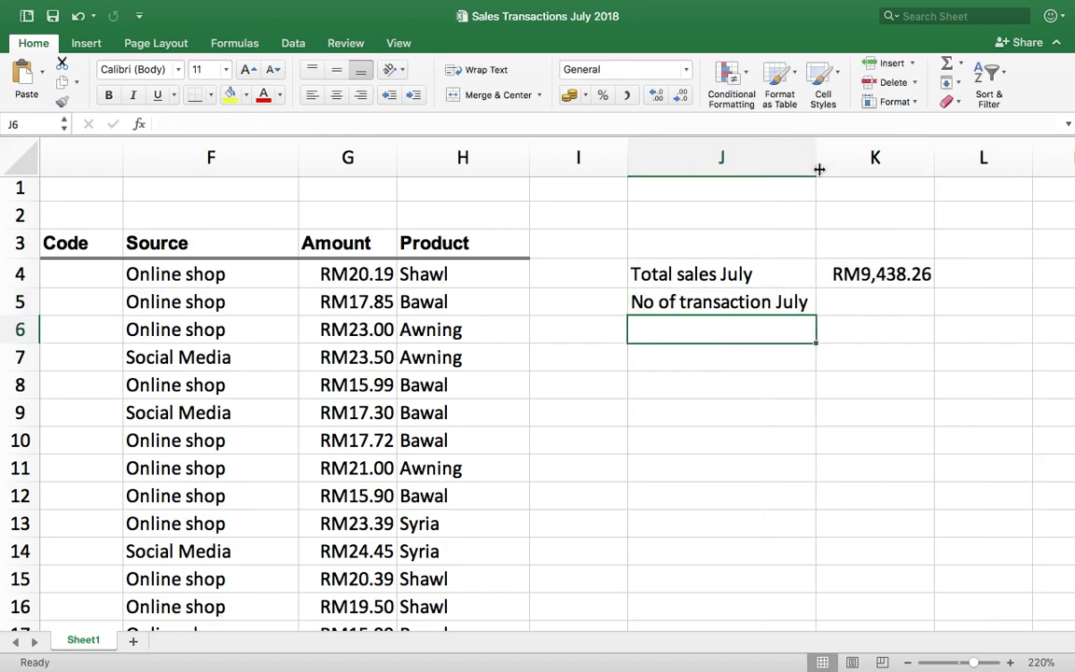
# Count the July transactions in cell K5 from the Cust ID column with =COUNT(A4:A475).
pyautogui.click(863, 295)
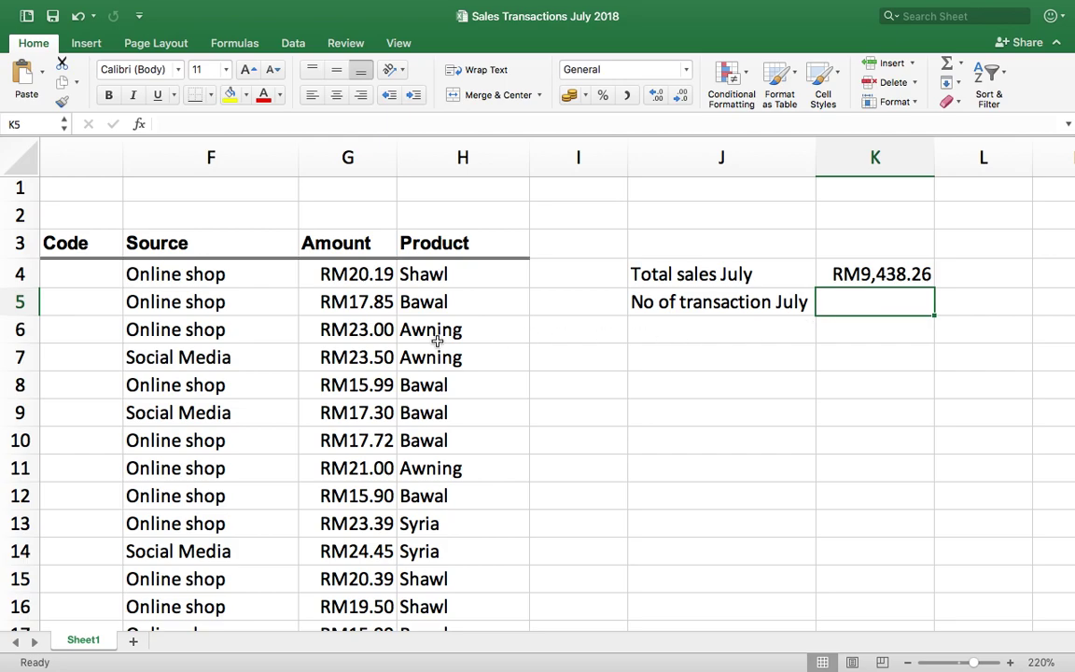
pyautogui.hscroll(-10, 437, 340)
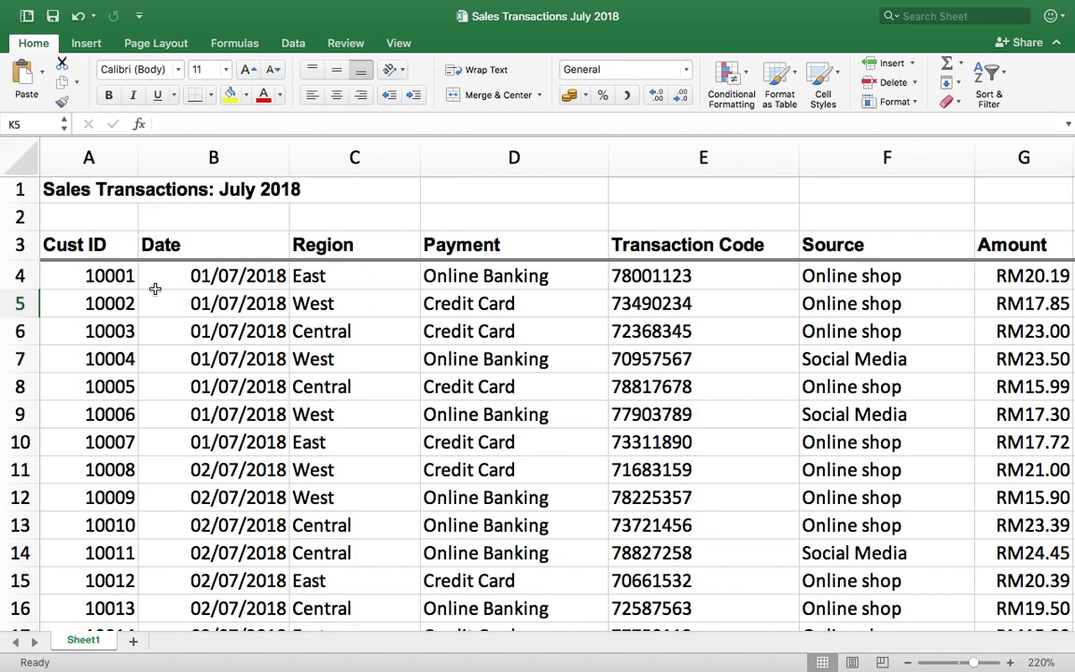
pyautogui.hscroll(10, 576, 355)
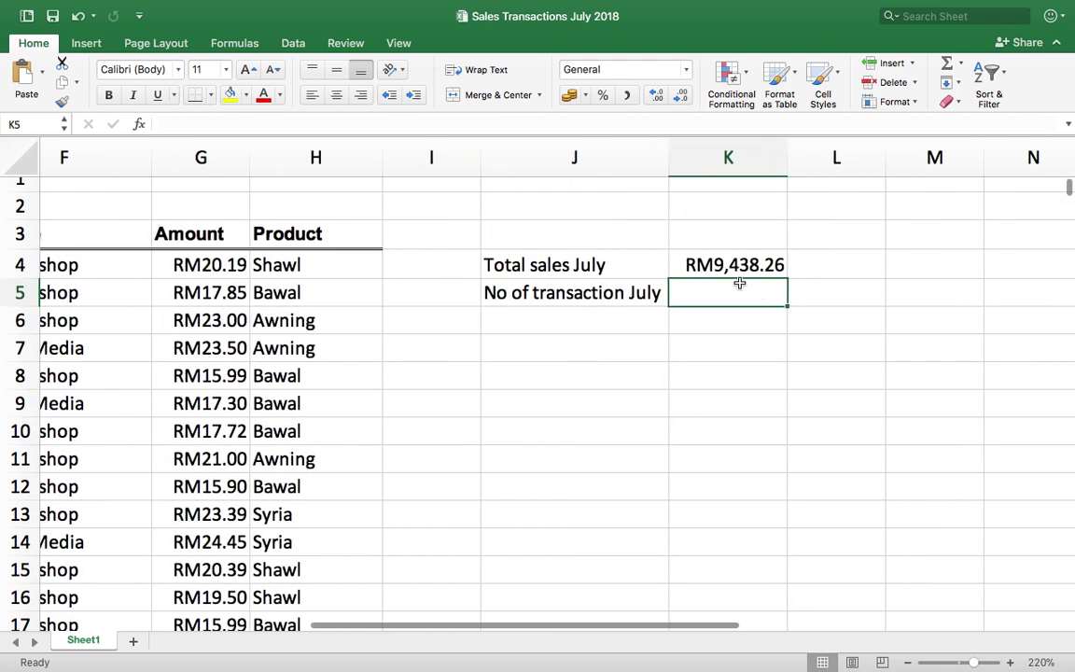
pyautogui.write('=')
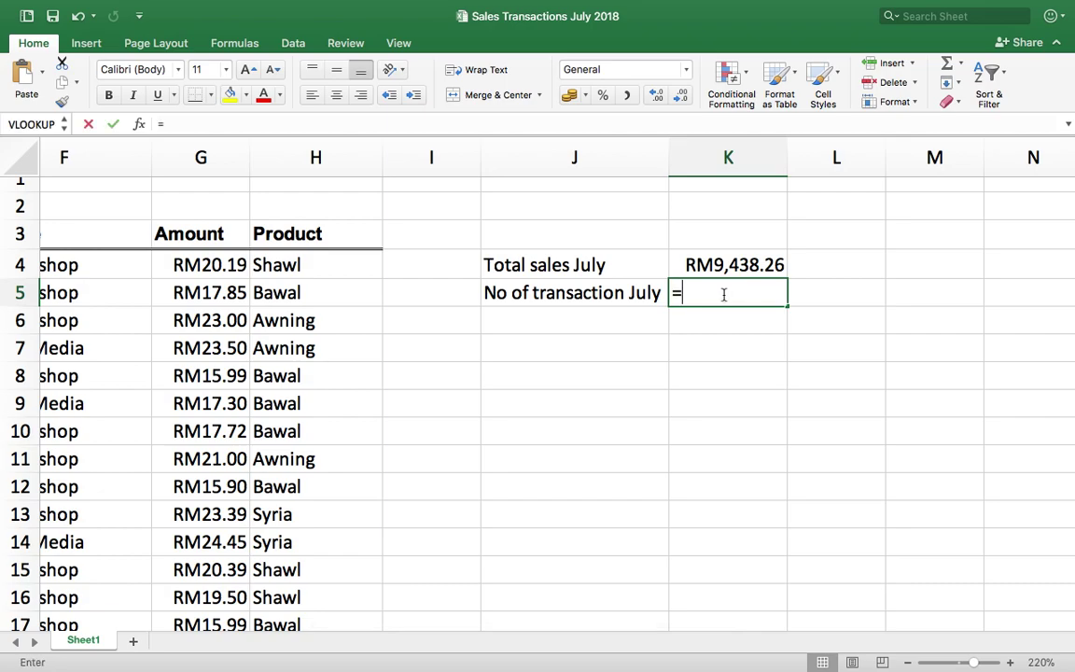
pyautogui.write('COUNT')
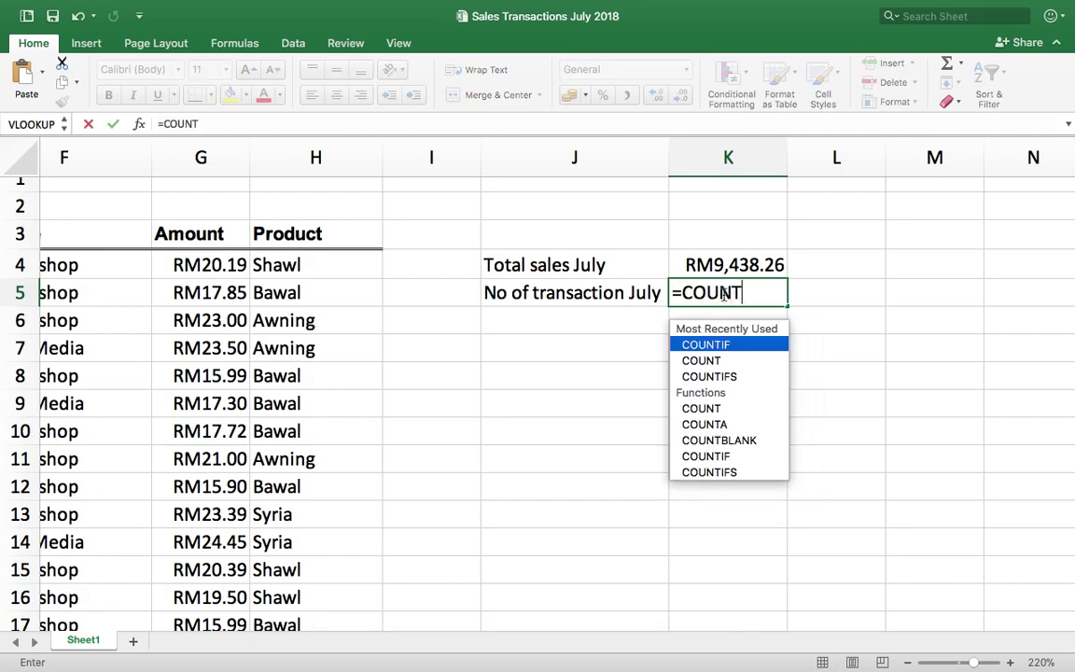
pyautogui.doubleClick(701, 360)
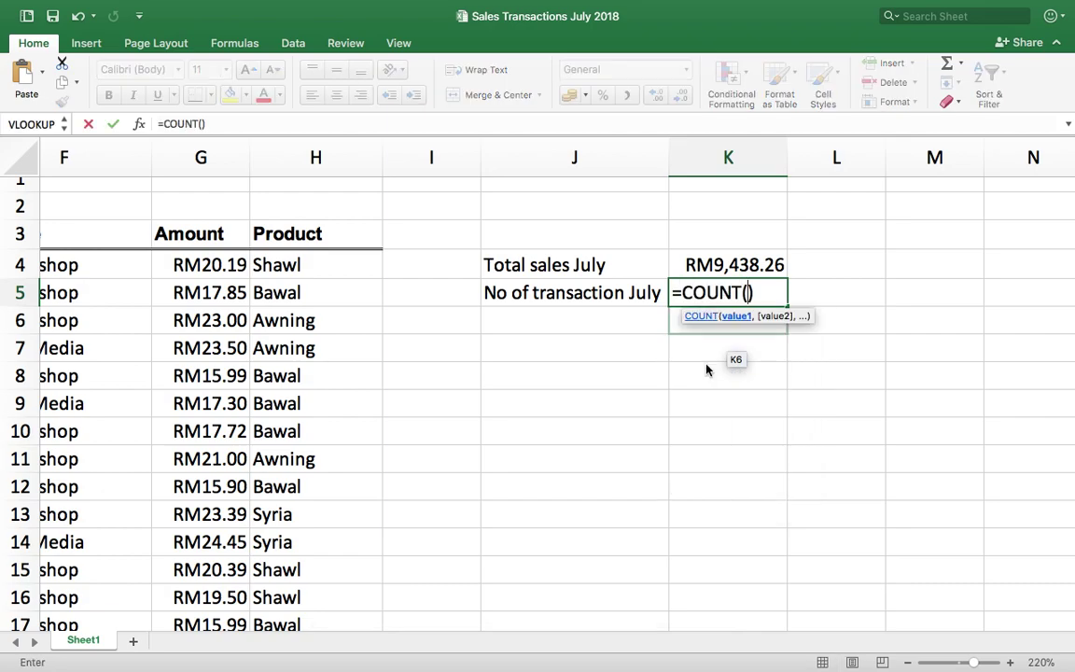
pyautogui.hscroll(-10, 452, 414)
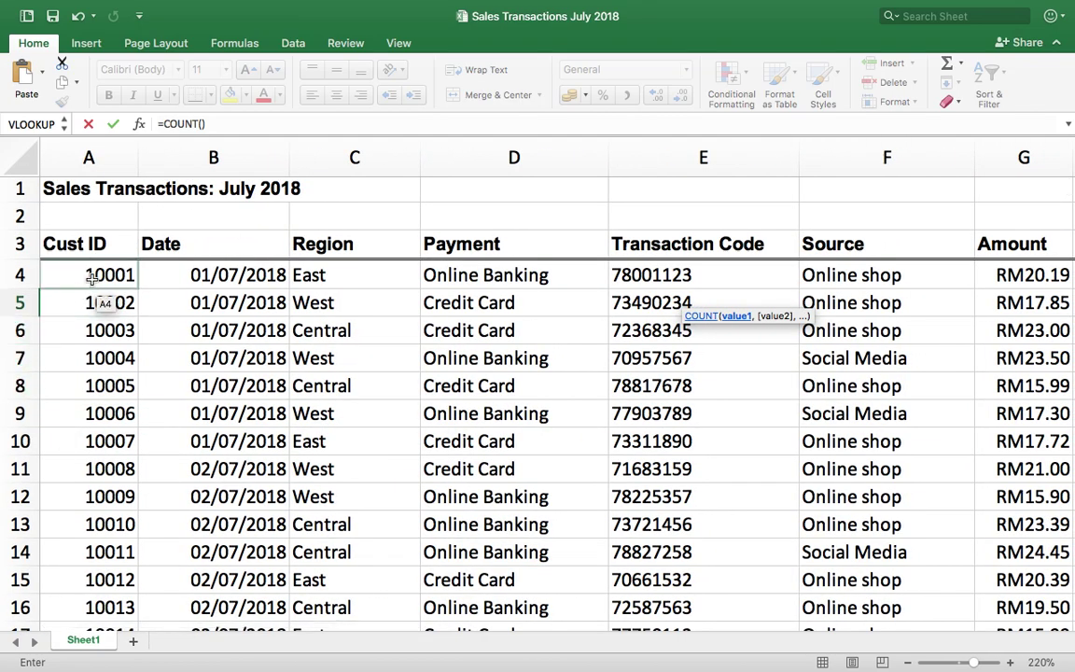
pyautogui.moveTo(93, 399); pyautogui.dragTo(83, 528)
pyautogui.hscroll(15, 564, 439)
pyautogui.scroll(20, 563, 439)
pyautogui.hscroll(-6, 564, 439)
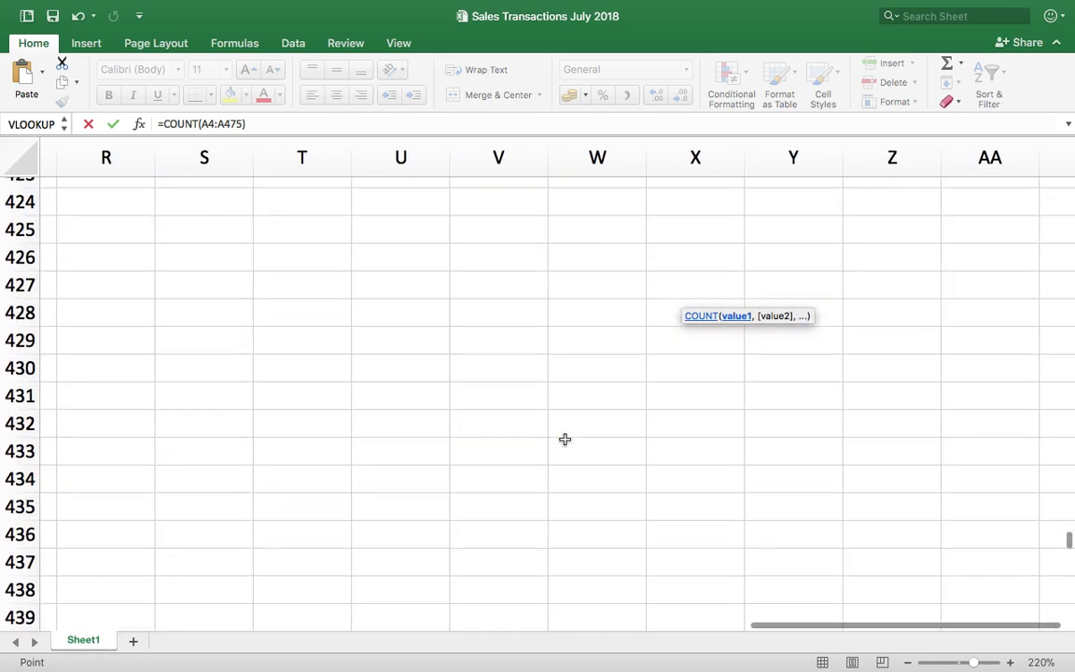
pyautogui.scroll(20, 564, 438)
pyautogui.hscroll(-5, 565, 439)
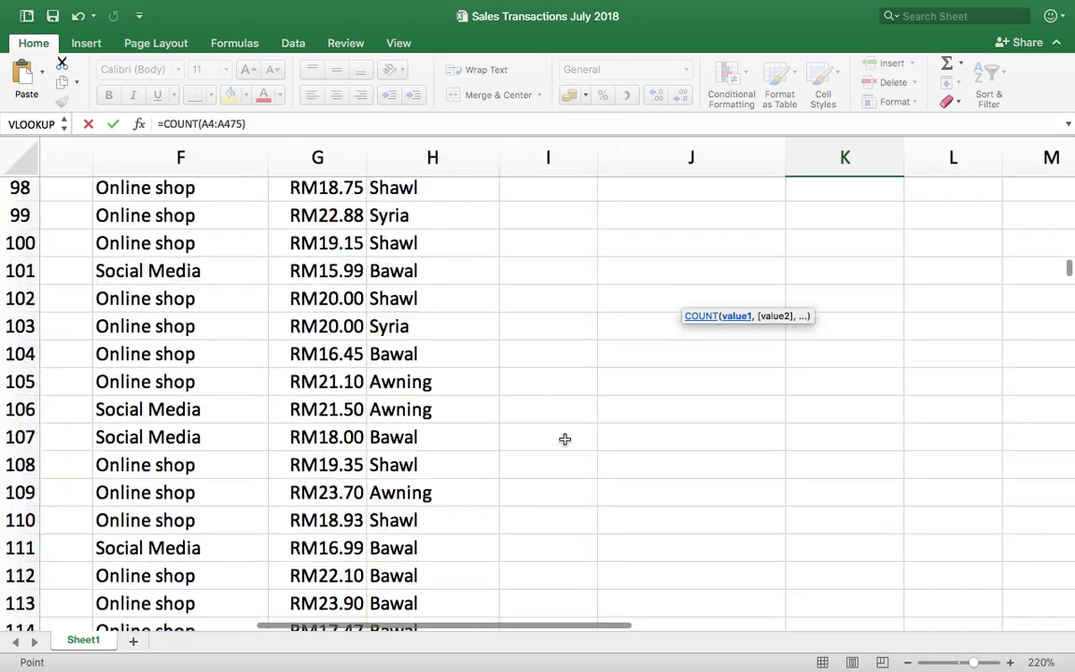
pyautogui.scroll(10, 565, 439)
pyautogui.hscroll(2, 564, 438)
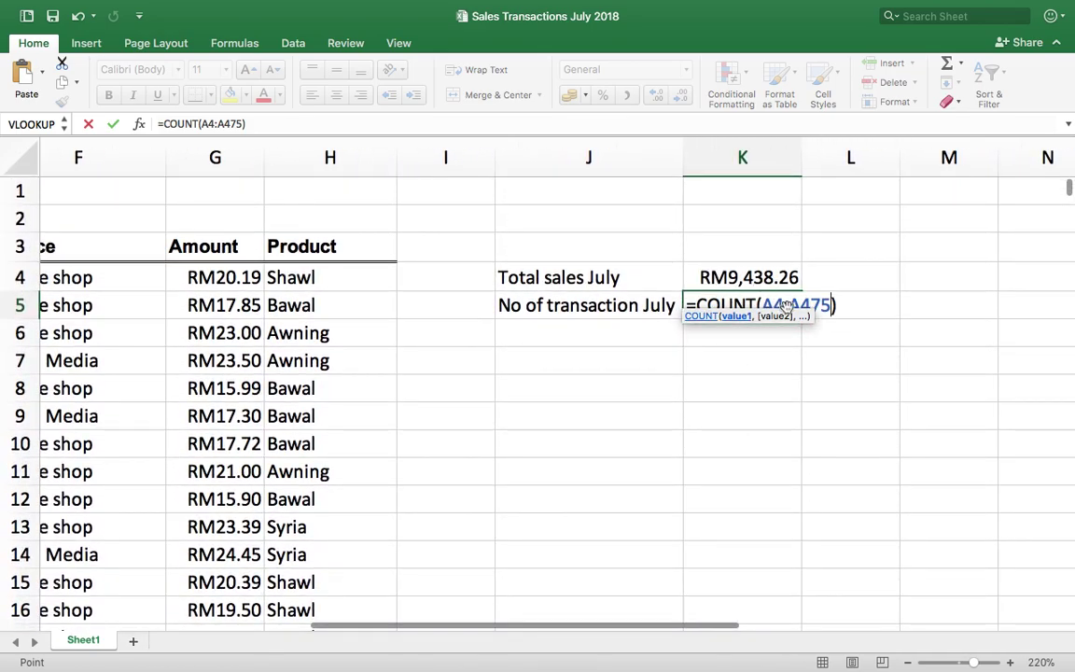
pyautogui.hscroll(1, 842, 346)
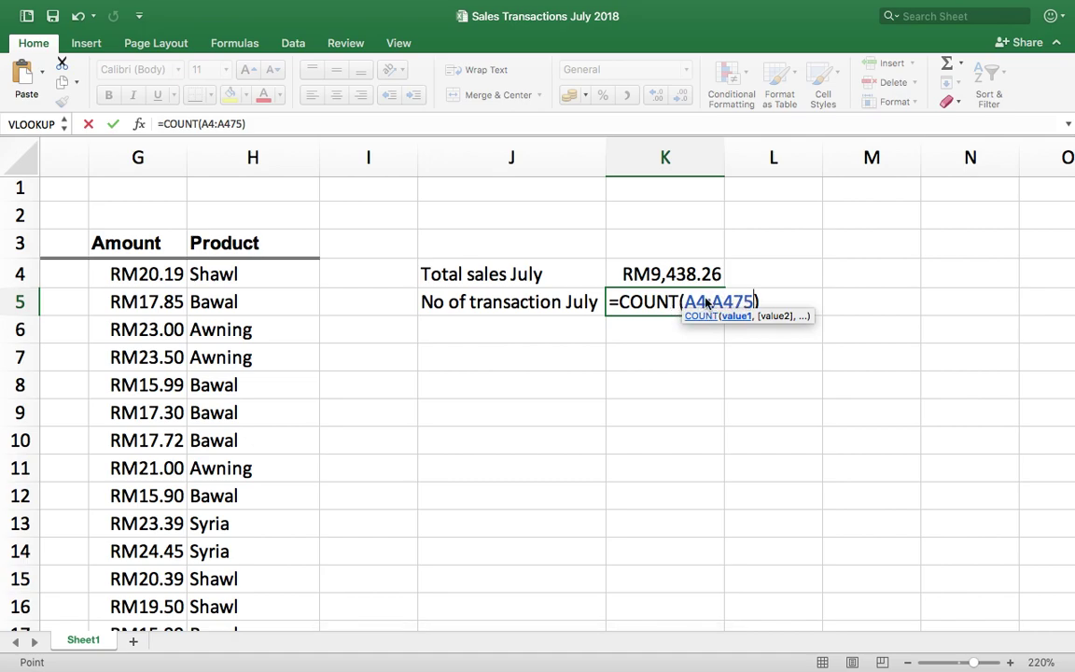
pyautogui.press('Return')
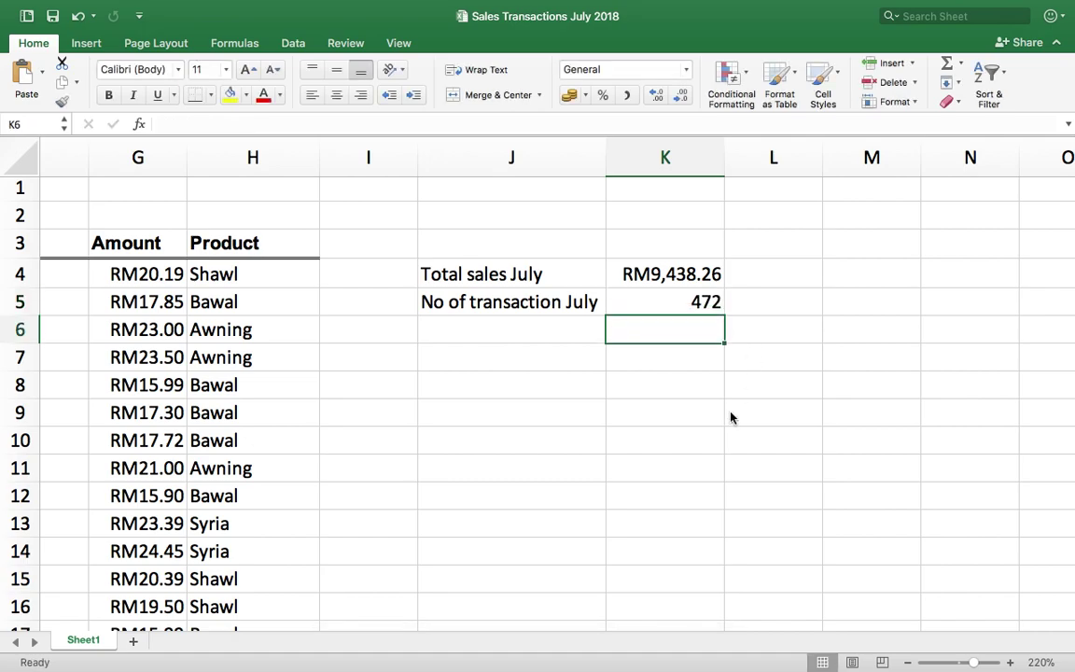
# Label cell J6 "No of transaction for Shawl" and widen column J to fit the text.
pyautogui.click(514, 338)
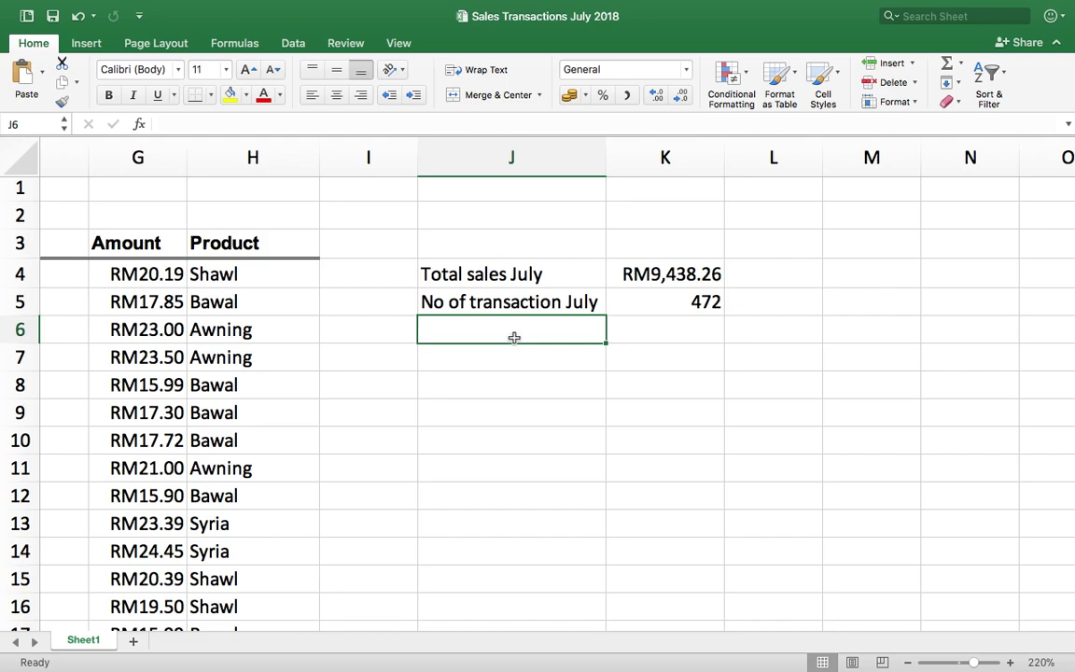
pyautogui.write('No')
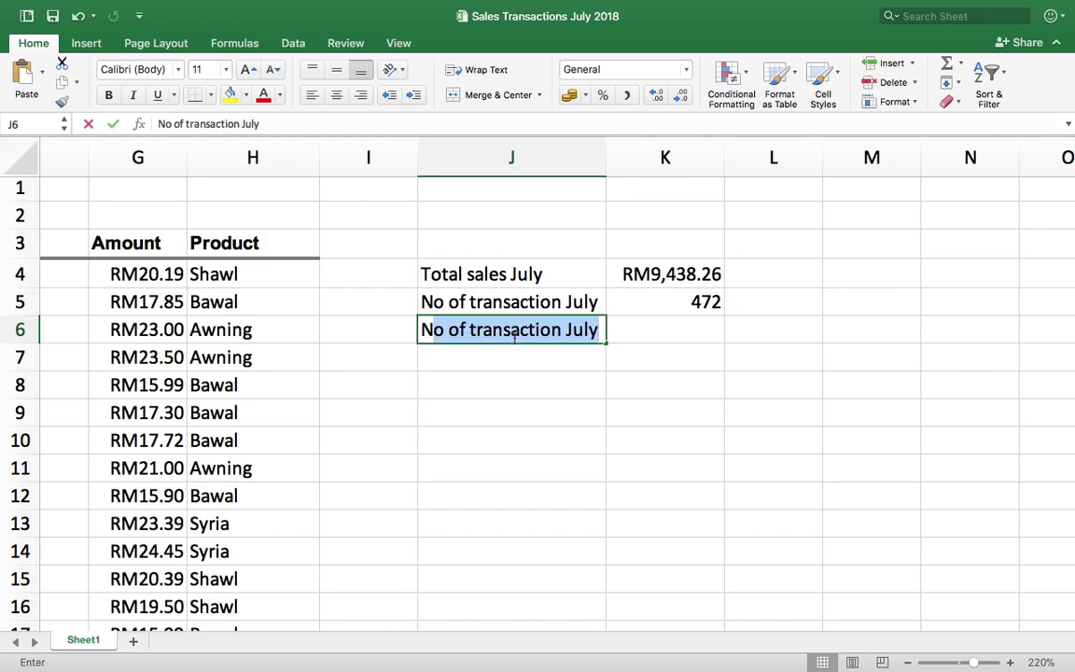
pyautogui.write(' of transaction')
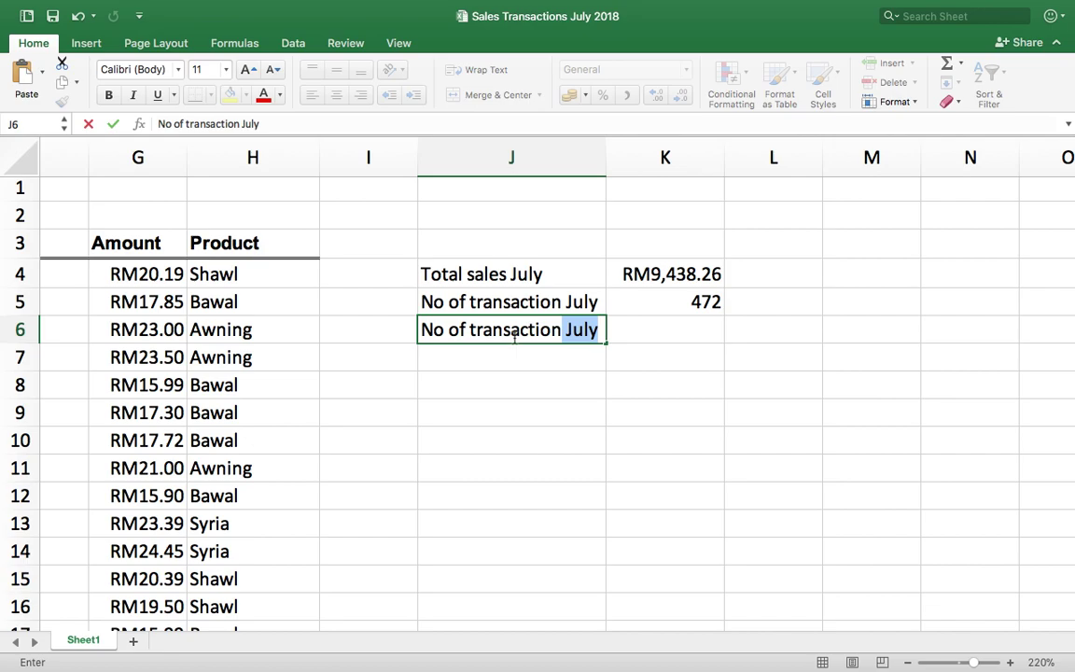
pyautogui.write(' for Shaw')
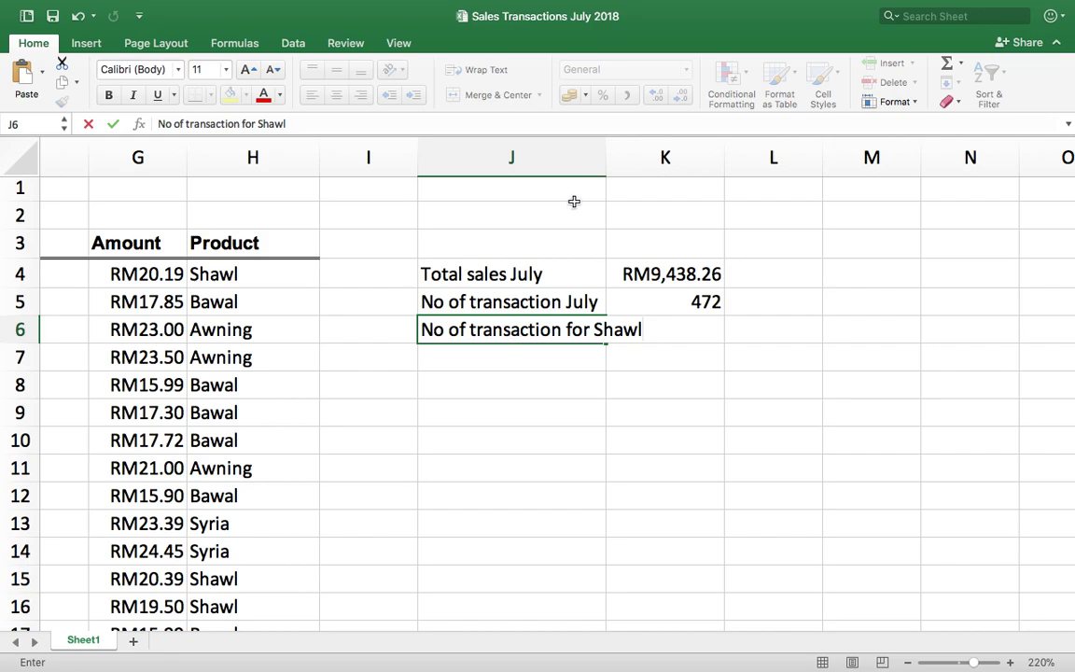
pyautogui.write('l')
pyautogui.press('Return')
pyautogui.moveTo(606, 150); pyautogui.dragTo(652, 151)
# Count the Shawl transactions in cell K6 from the Product column with =COUNTIF(H4:H475,"SHAWL").
pyautogui.click(708, 338)
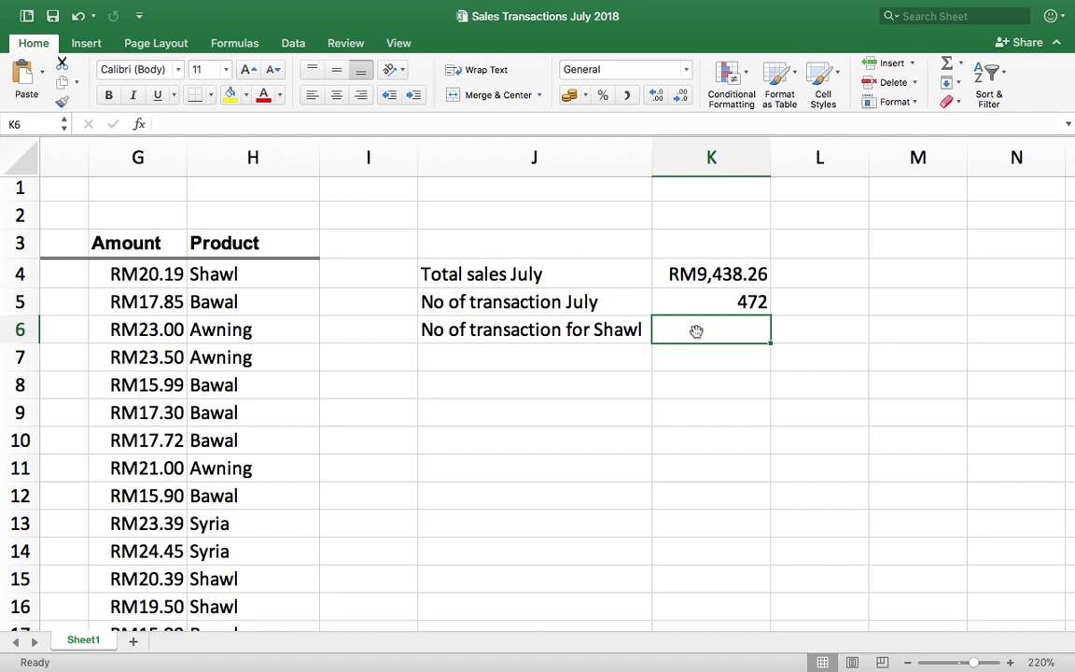
pyautogui.write('=')
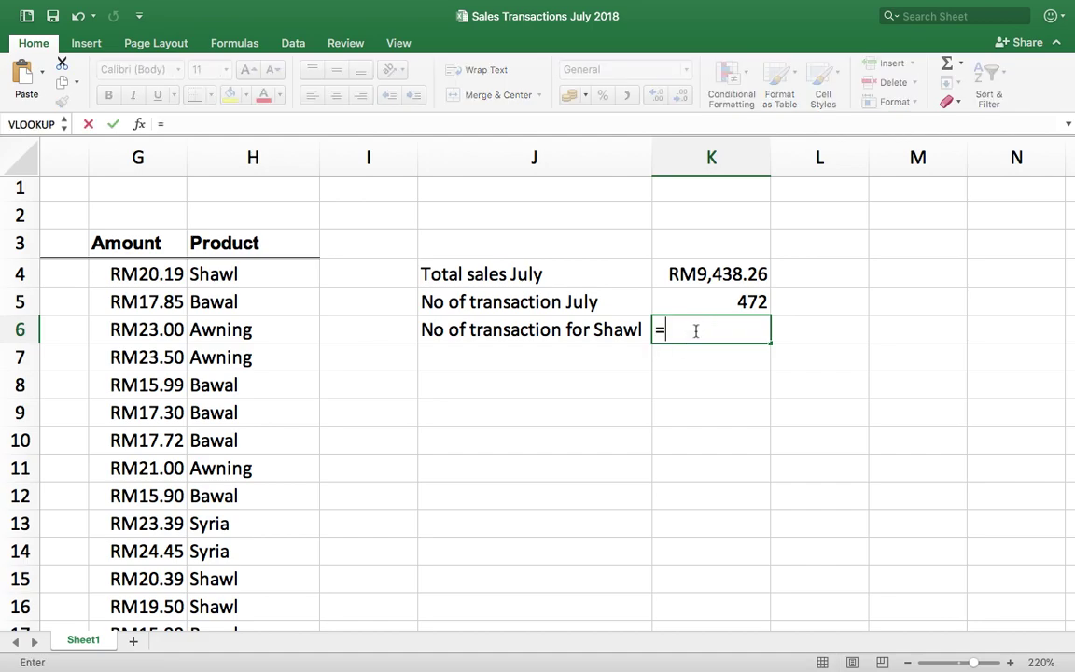
pyautogui.write('COUNT')
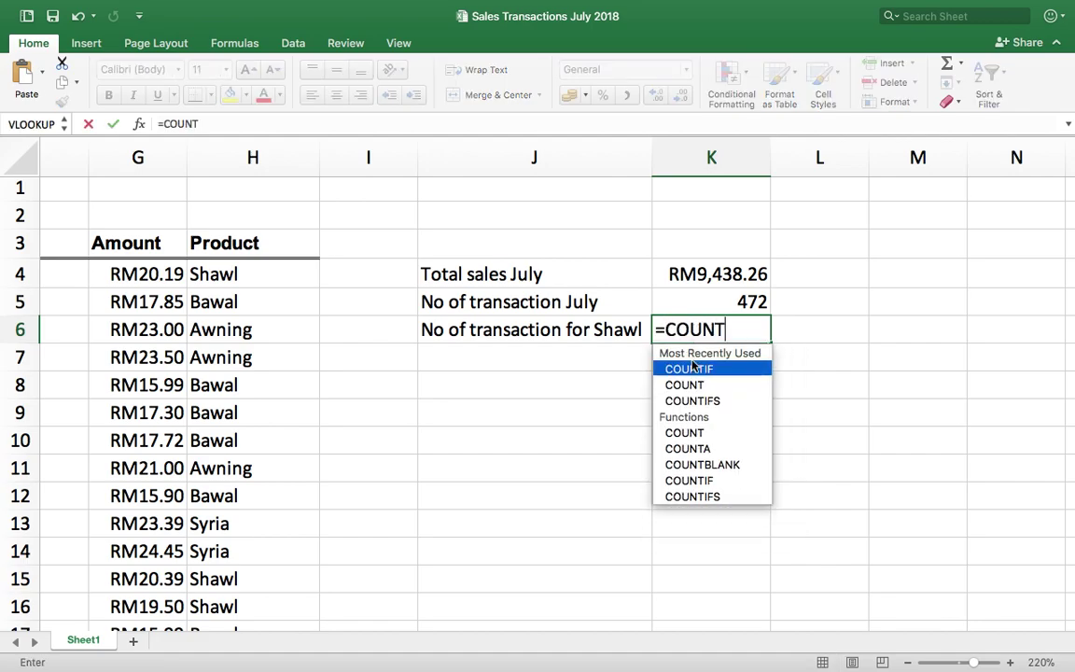
pyautogui.doubleClick(696, 369)
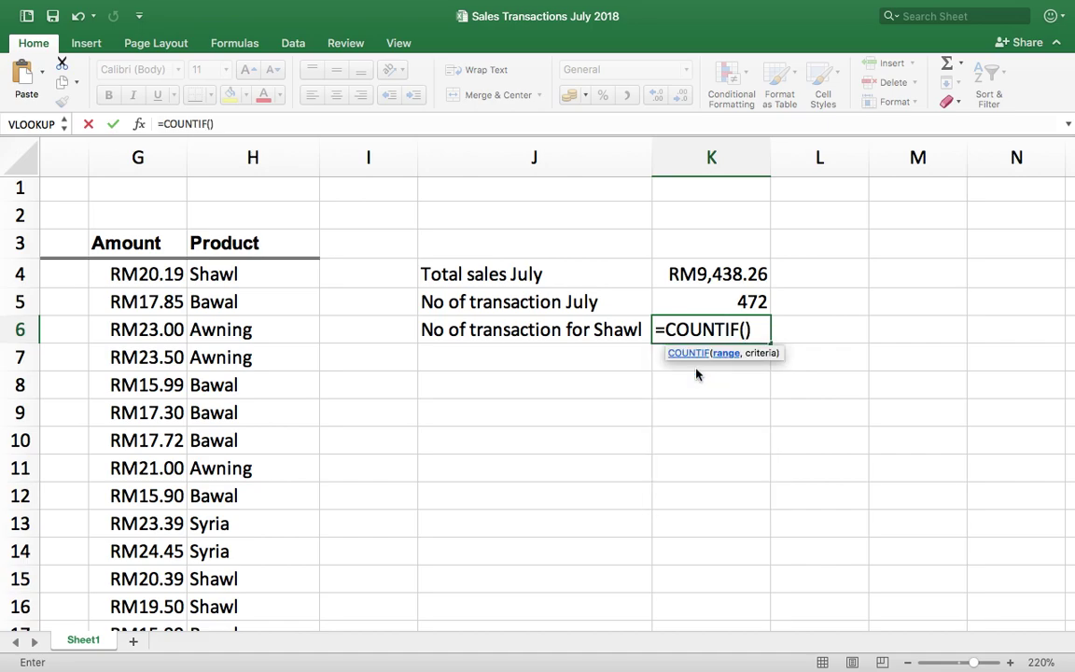
pyautogui.hscroll(-3, 390, 417)
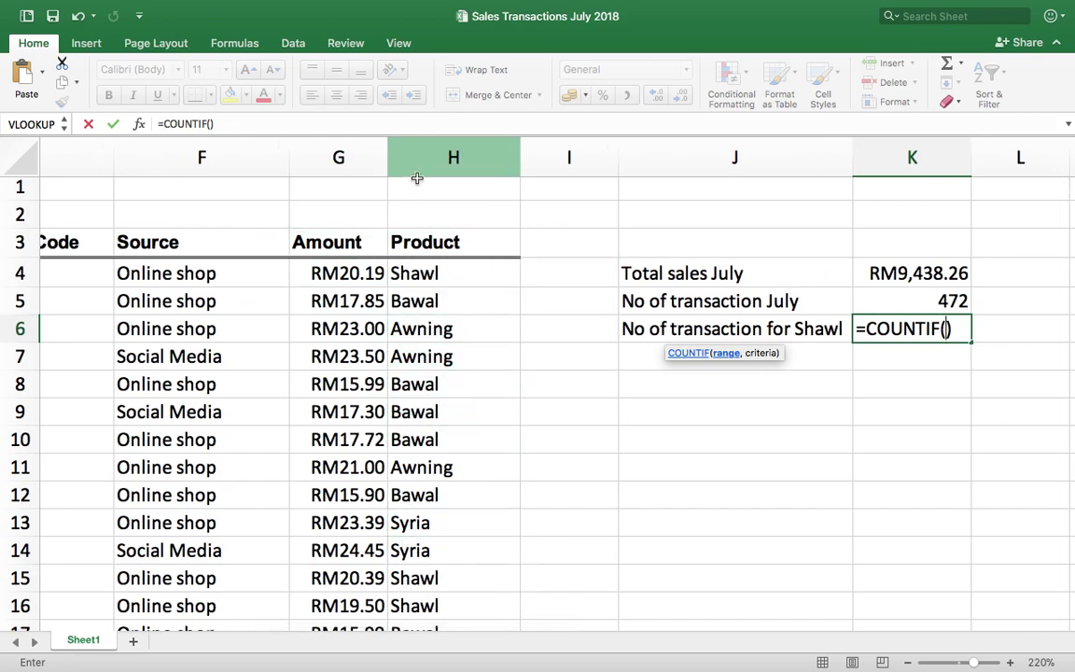
pyautogui.hscroll(1, 450, 406)
pyautogui.hscroll(-1, 438, 280)
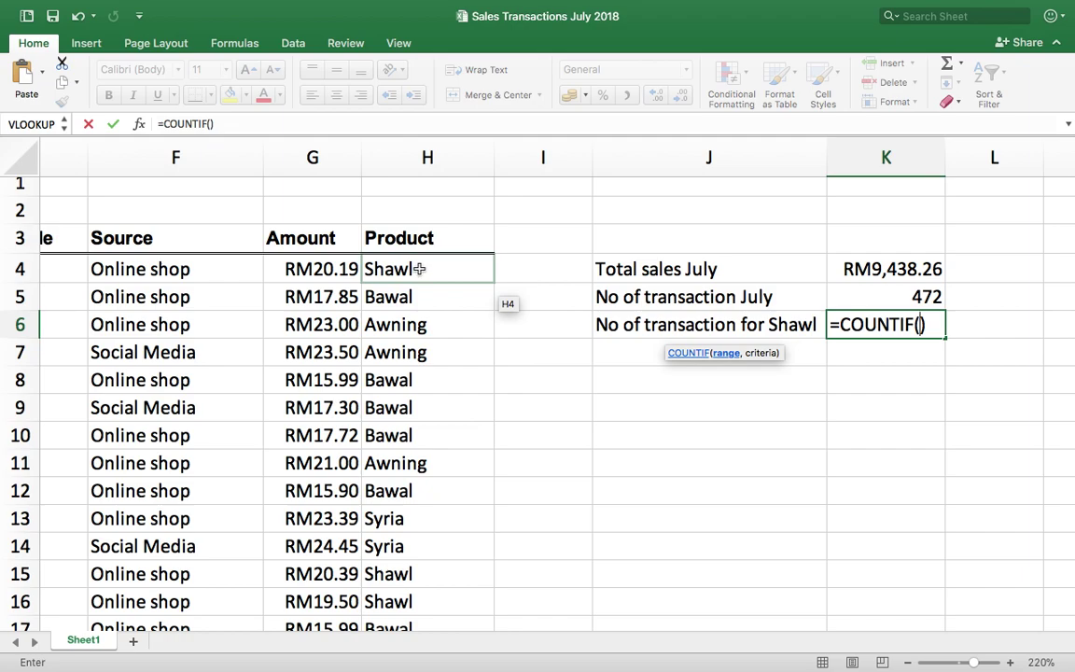
pyautogui.moveTo(419, 268); pyautogui.dragTo(433, 545)
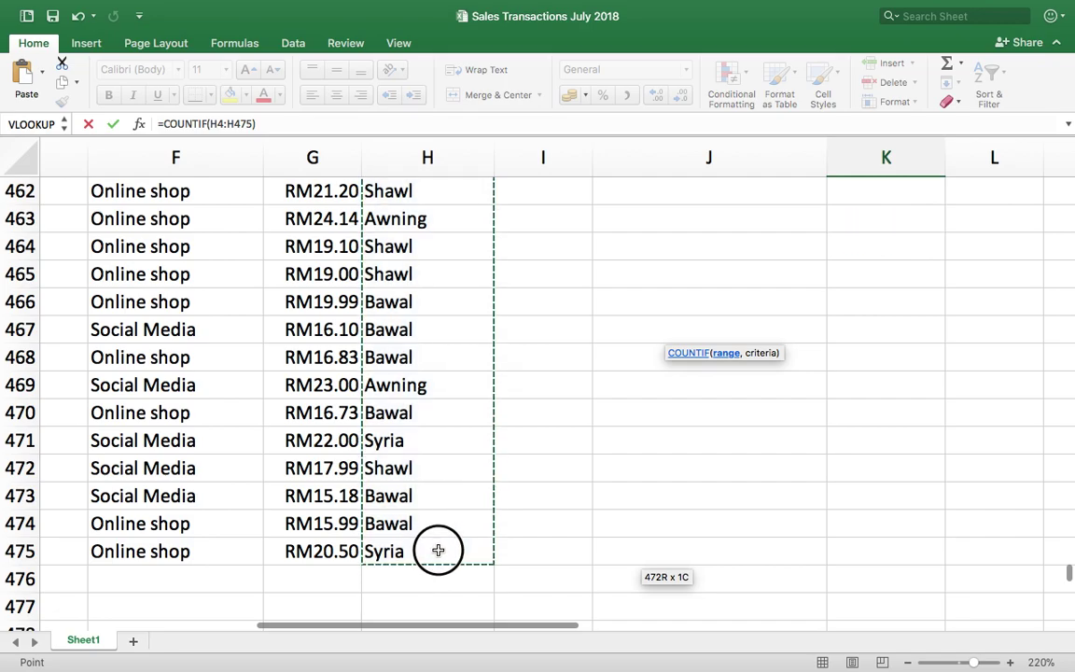
pyautogui.scroll(20, 668, 549)
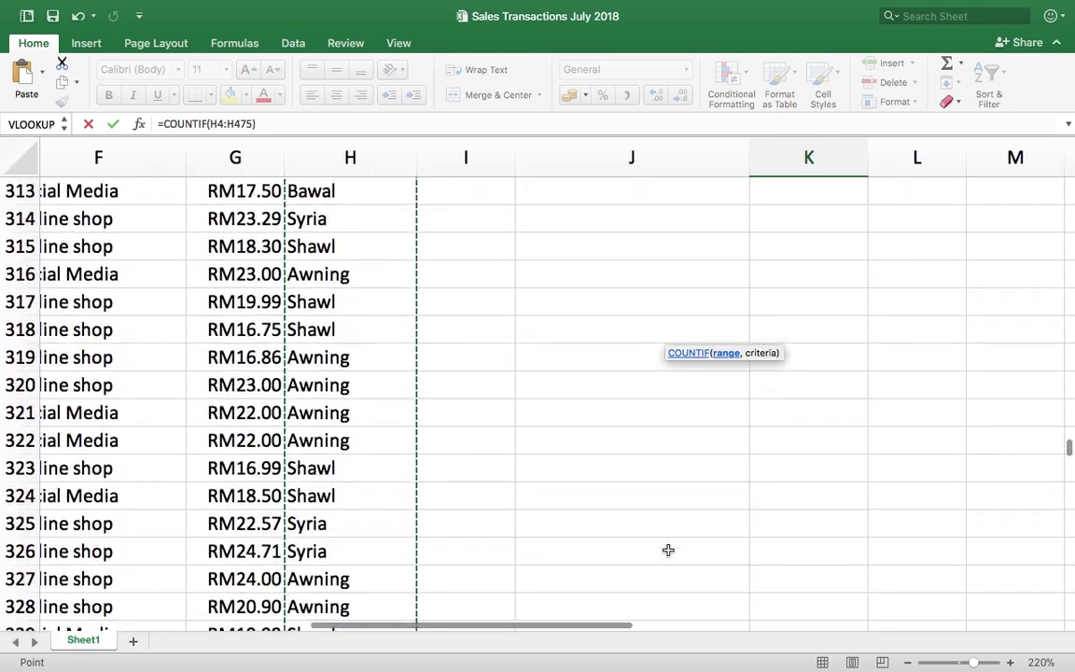
pyautogui.scroll(20, 668, 549)
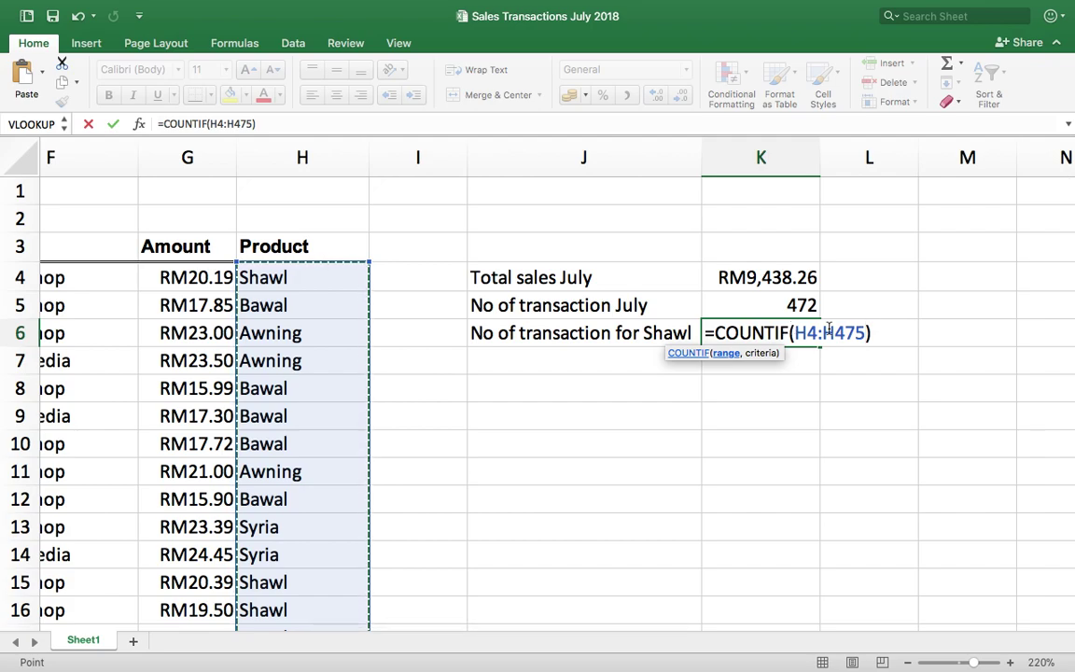
pyautogui.write(',"')
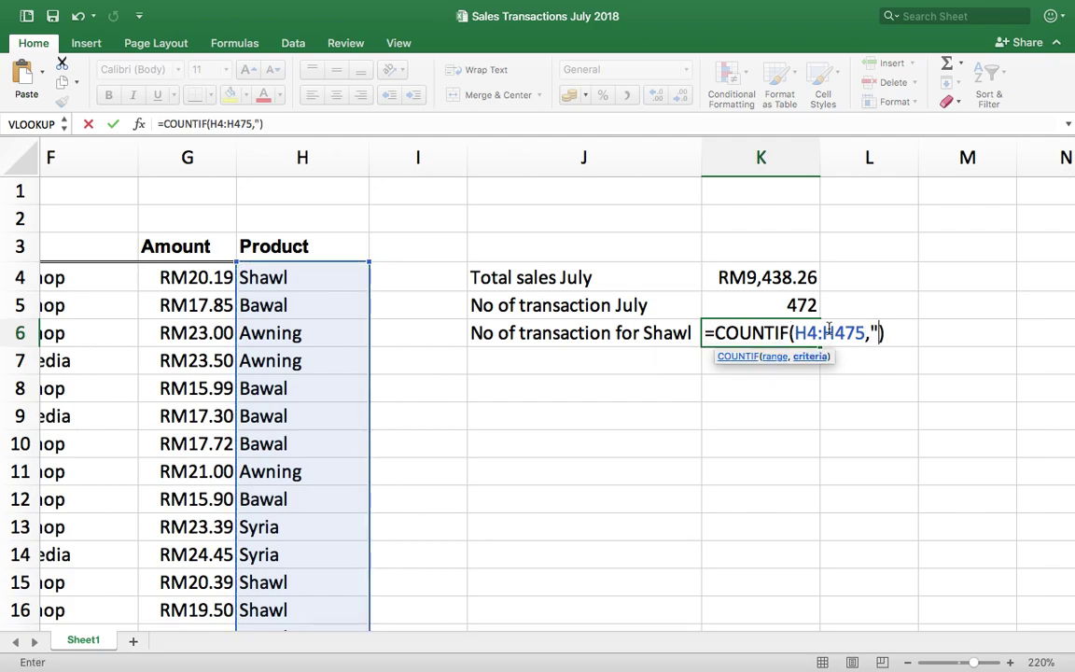
pyautogui.write('SHA')
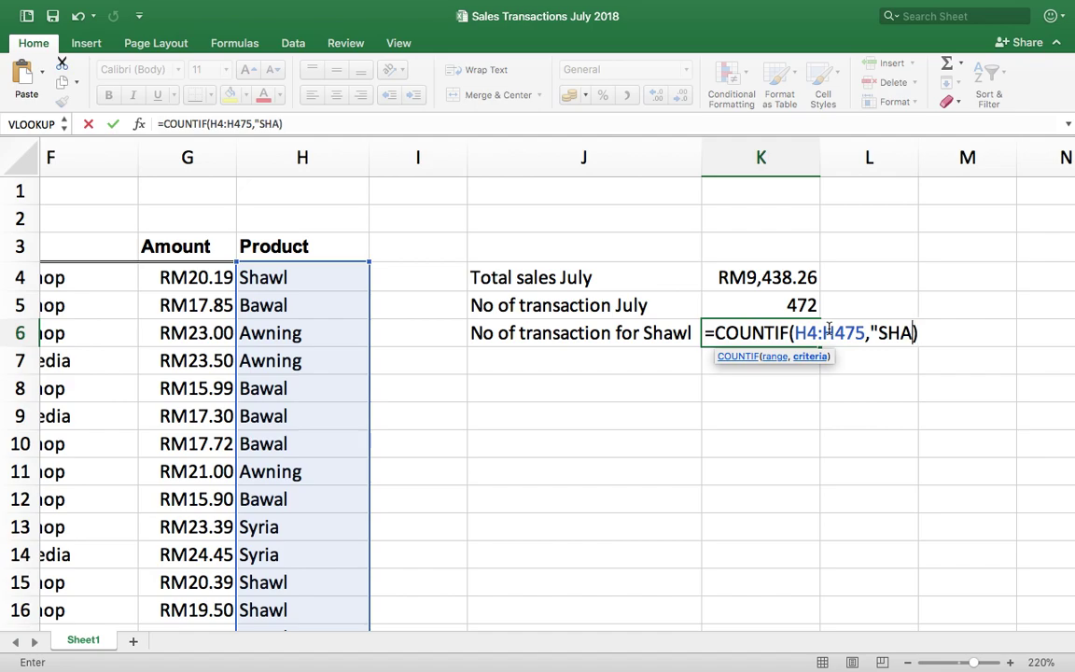
pyautogui.write('WL"')
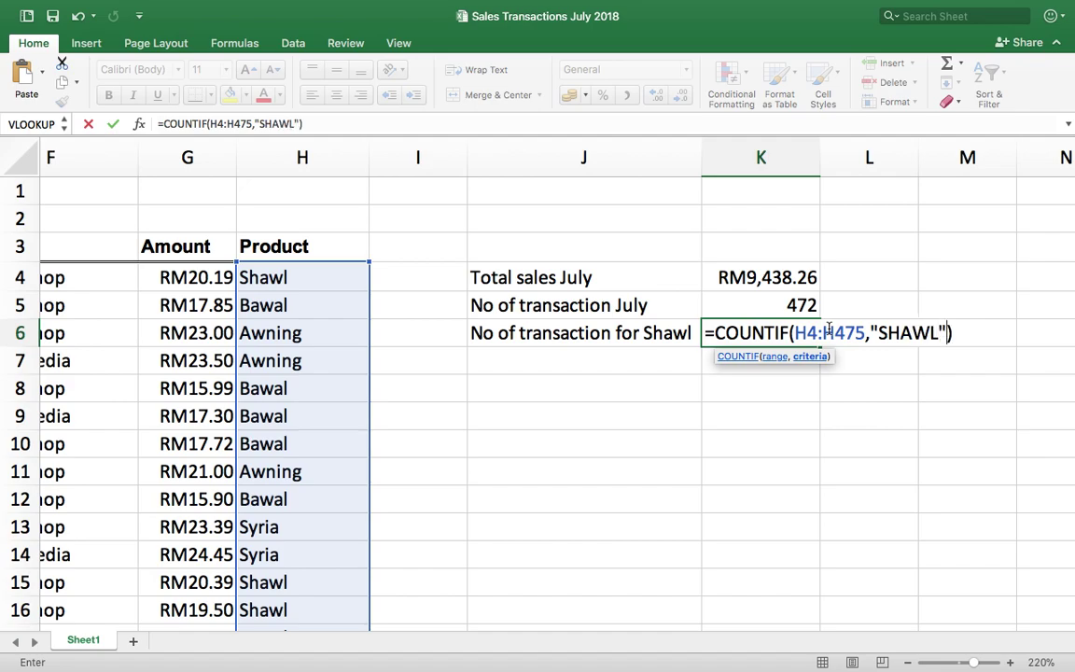
pyautogui.press('Return')
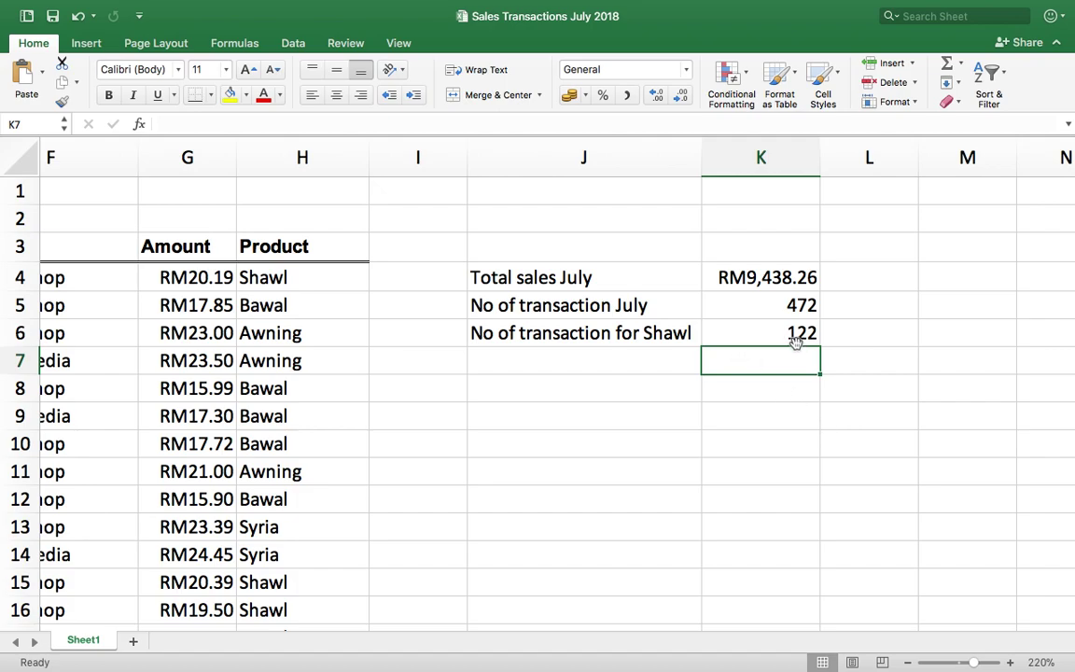
# Label cell J7 "No of transaction more than RM20" and widen column J to fit the text.
pyautogui.click(541, 361)
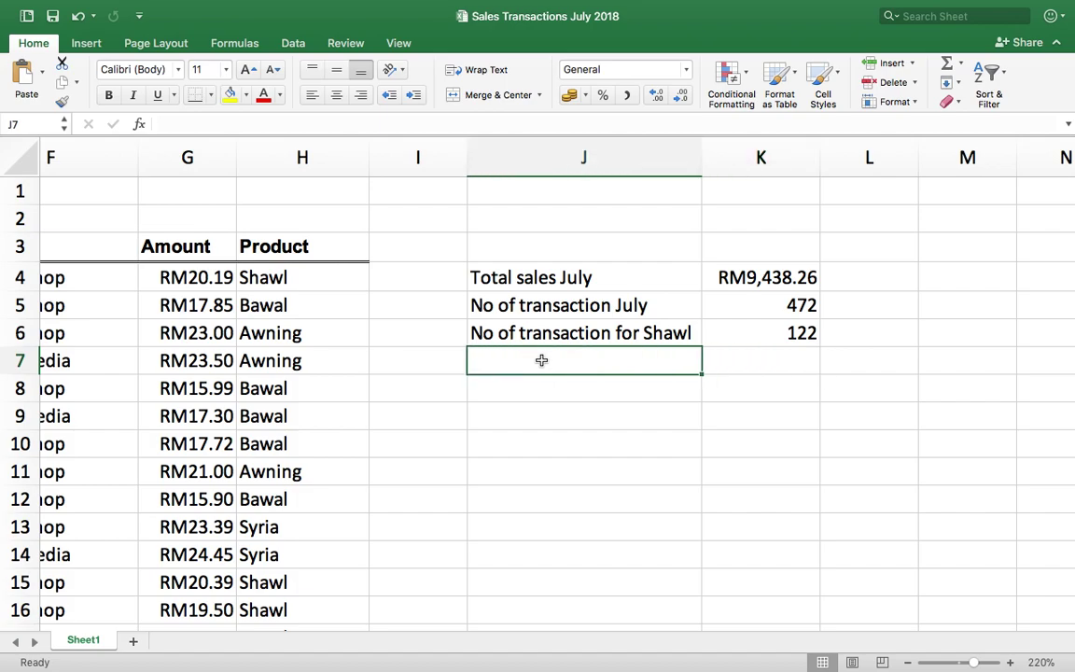
pyautogui.write('No of tran')
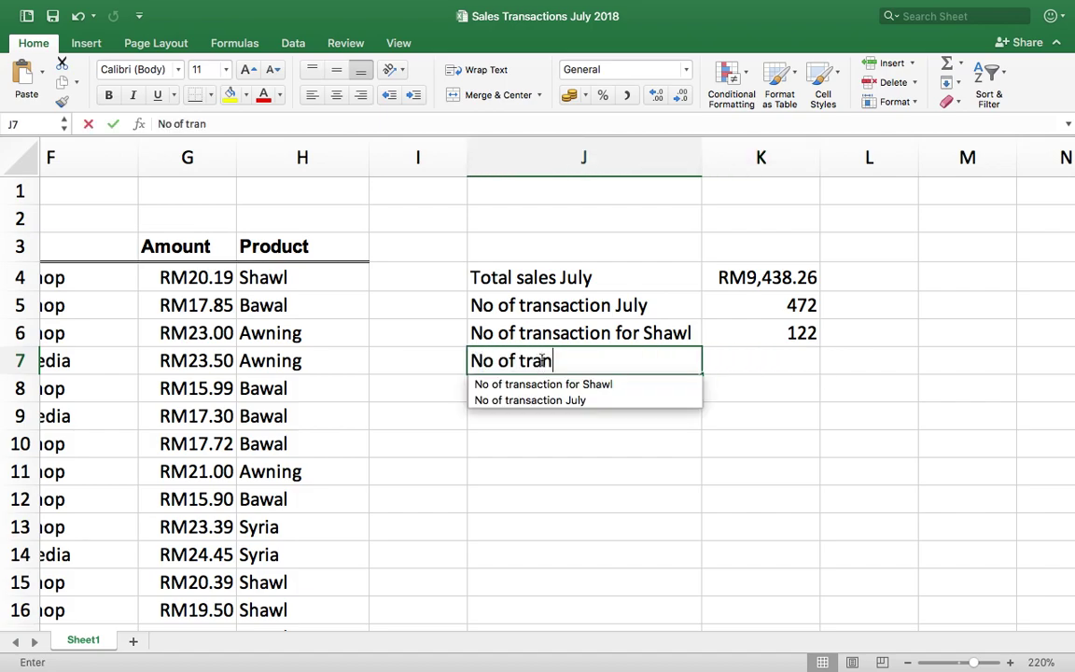
pyautogui.write('saction more than')
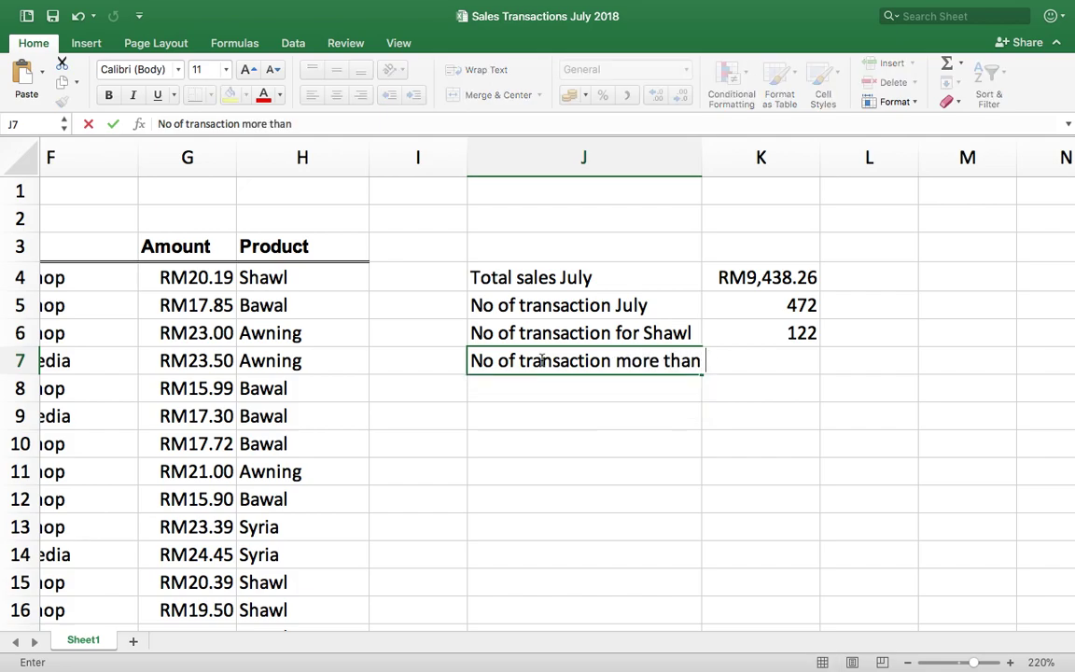
pyautogui.write(' RM20')
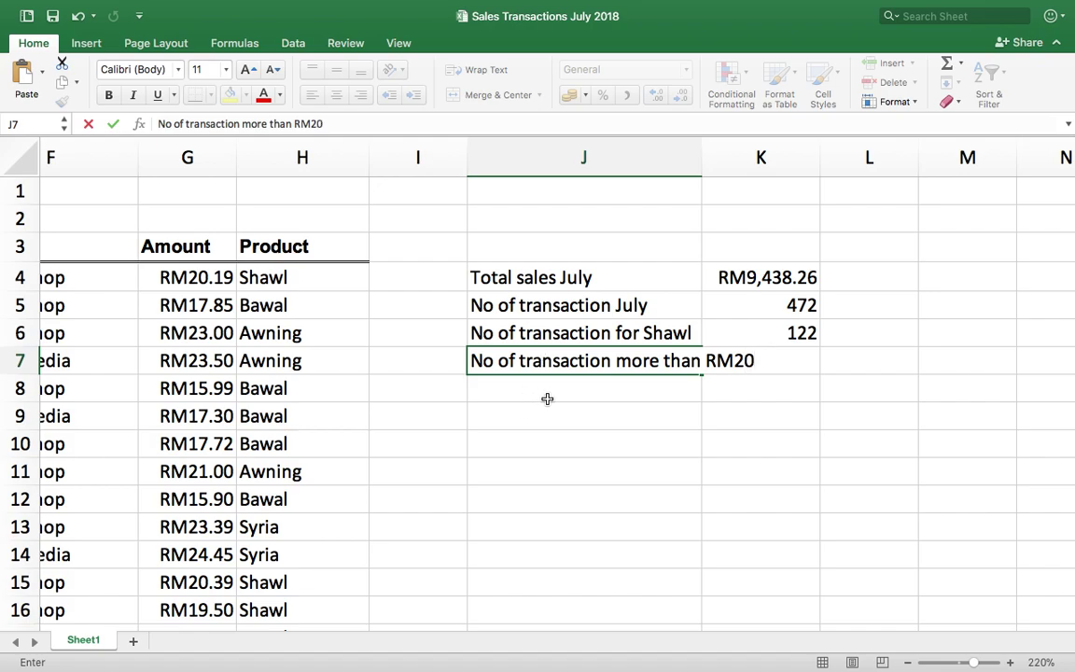
pyautogui.press('Return')
pyautogui.moveTo(703, 156); pyautogui.dragTo(760, 157)
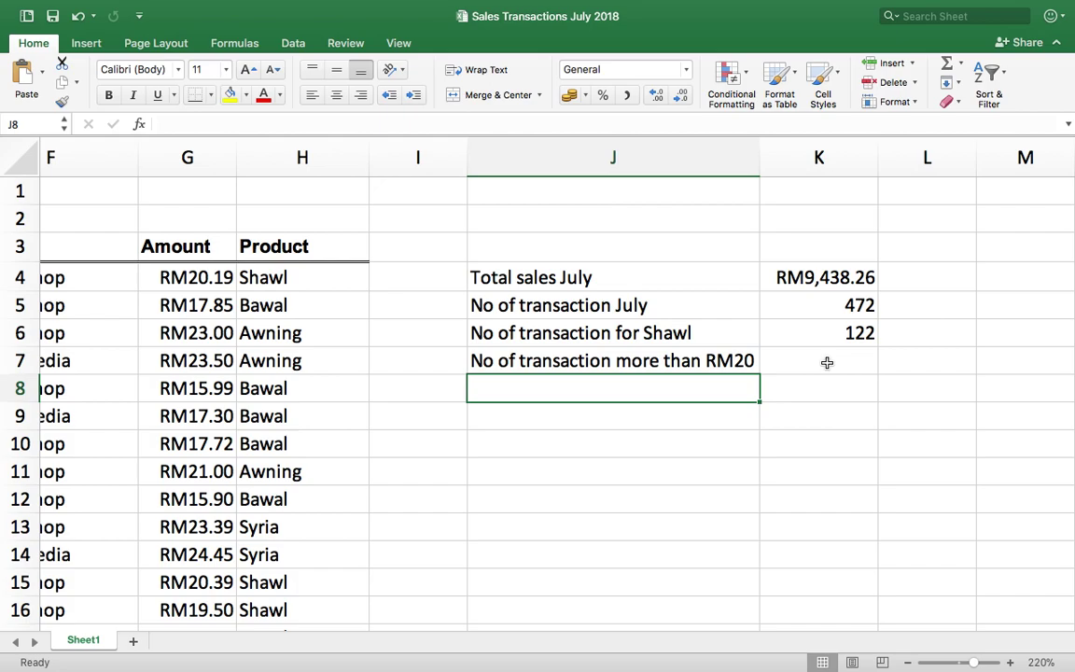
# Count the transactions above RM20 in cell K7 from the Amount column with =COUNTIF(G4:G475,">20").
pyautogui.click(826, 362)
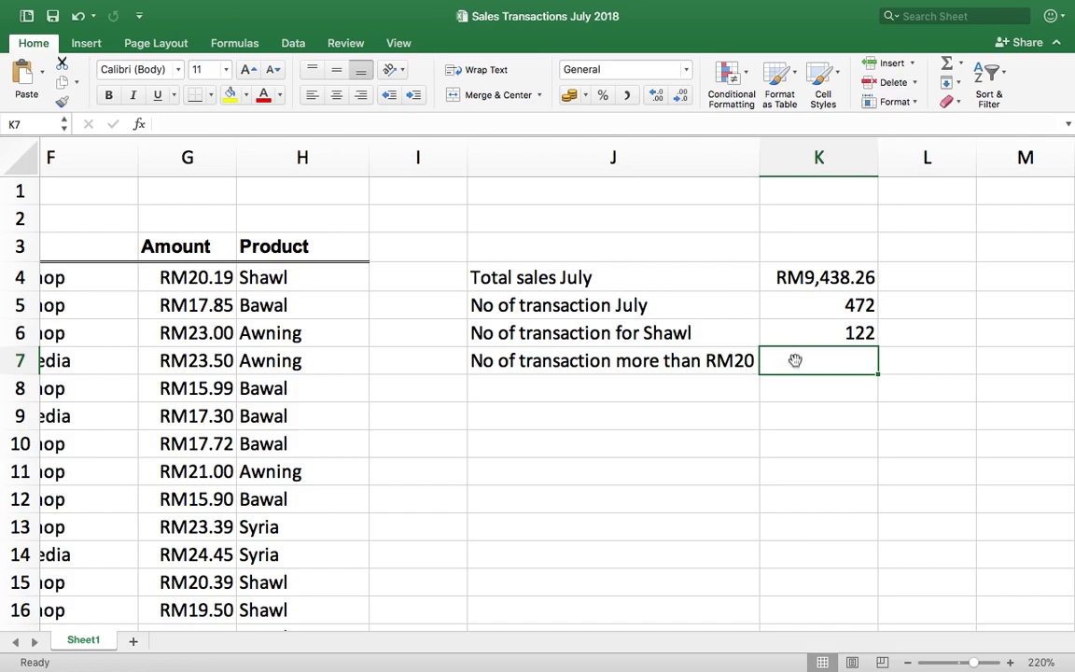
pyautogui.write('=')
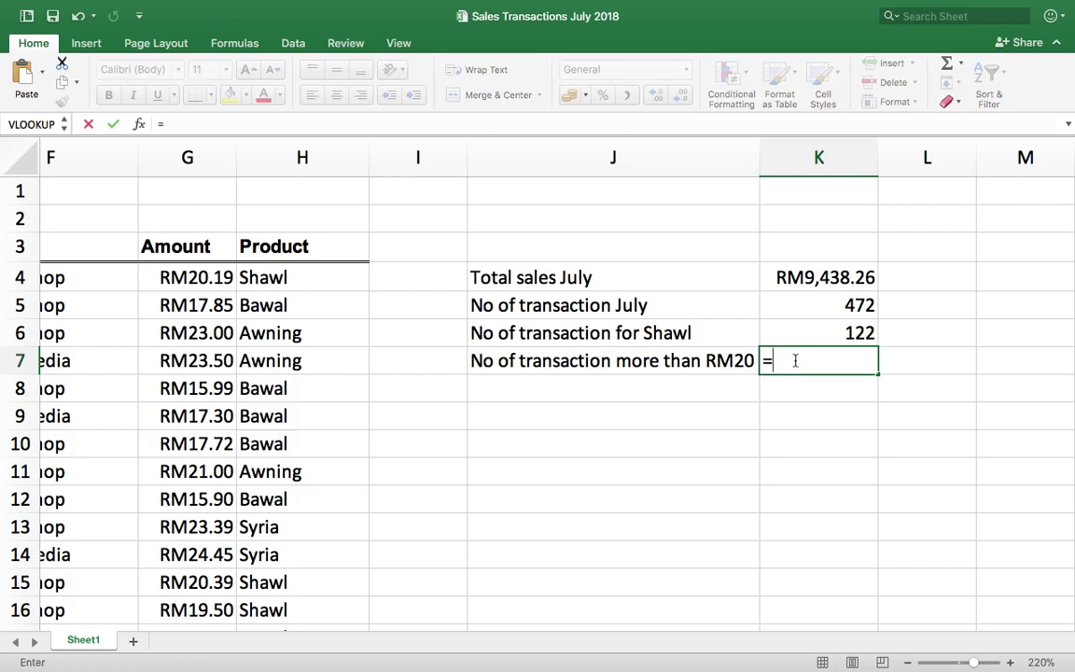
pyautogui.write('COUNT')
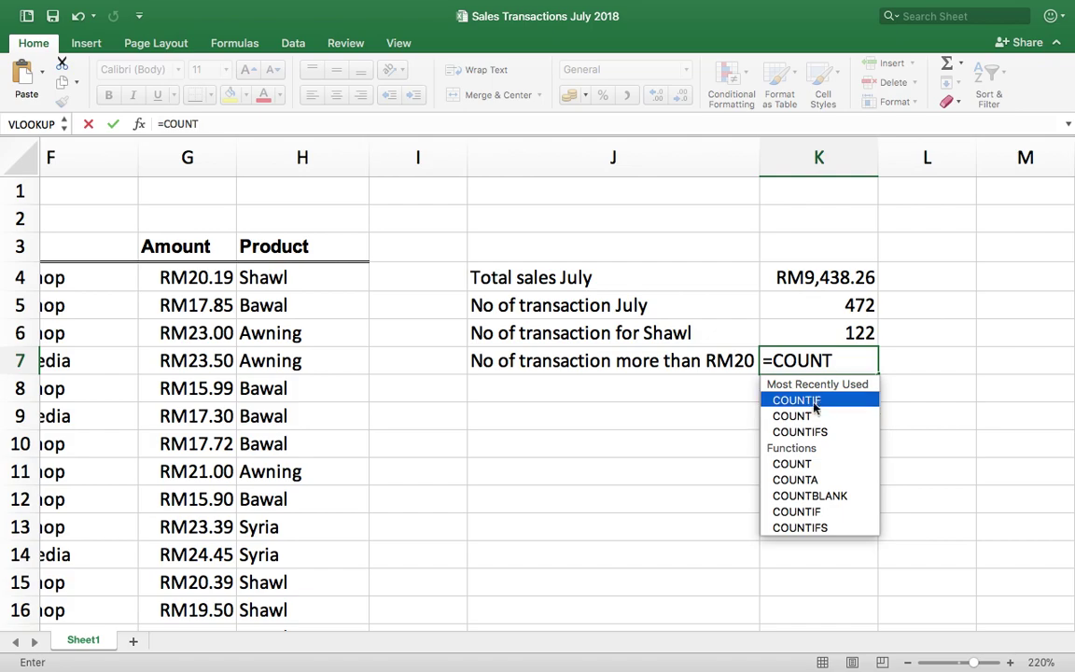
pyautogui.doubleClick(817, 402)
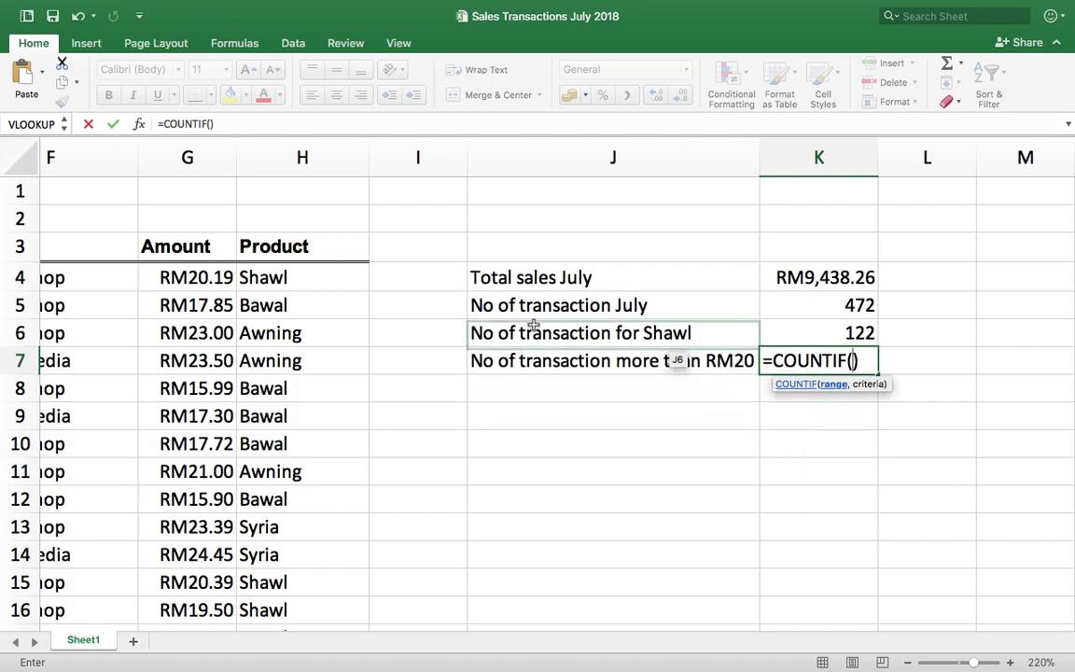
pyautogui.hscroll(-2, 308, 317)
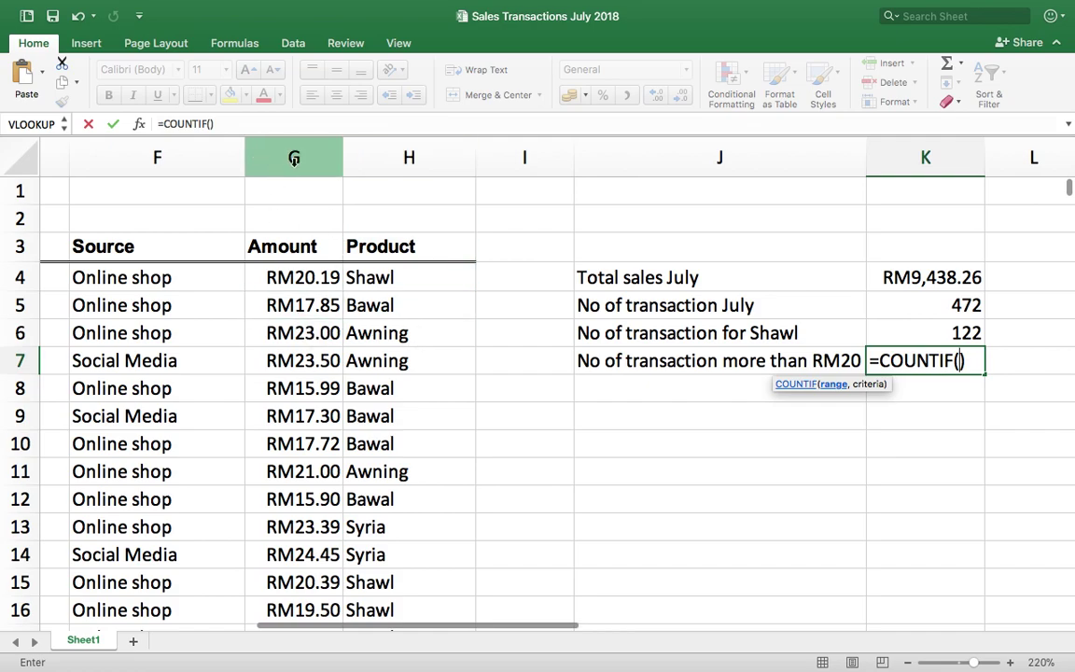
pyautogui.click(294, 158)
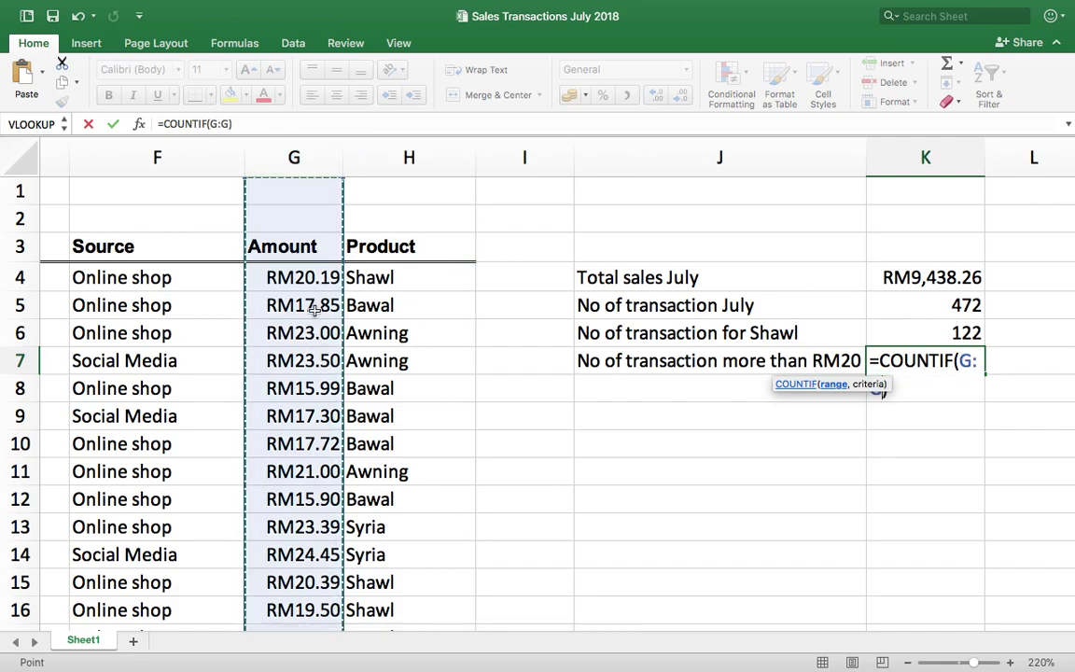
pyautogui.click(308, 277)
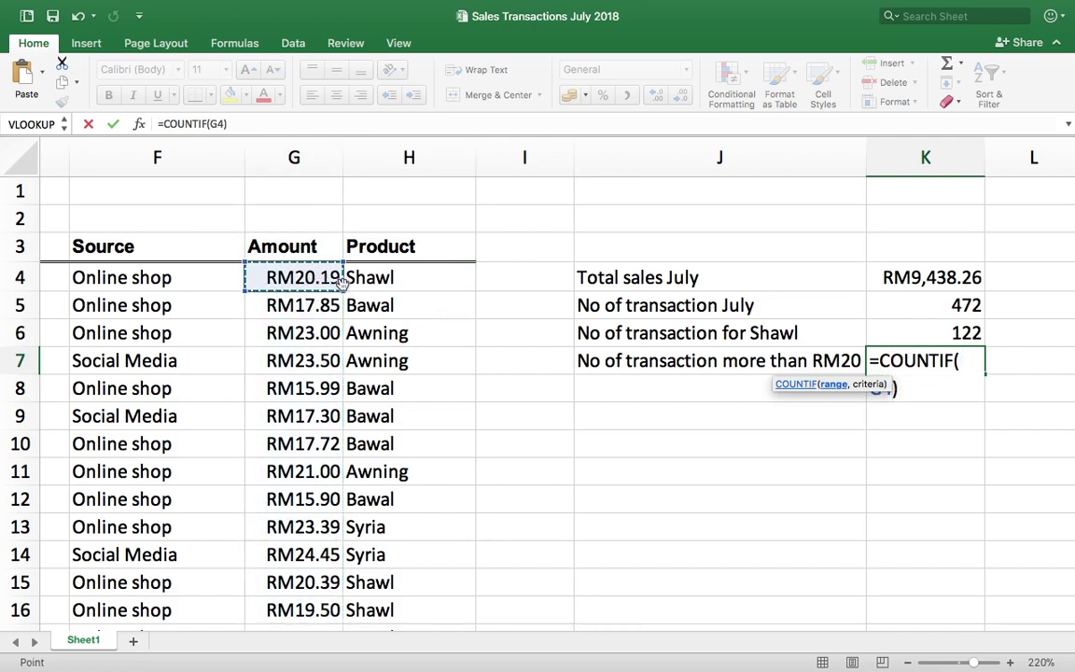
pyautogui.moveTo(322, 277); pyautogui.dragTo(319, 547)
pyautogui.scroll(20, 702, 466)
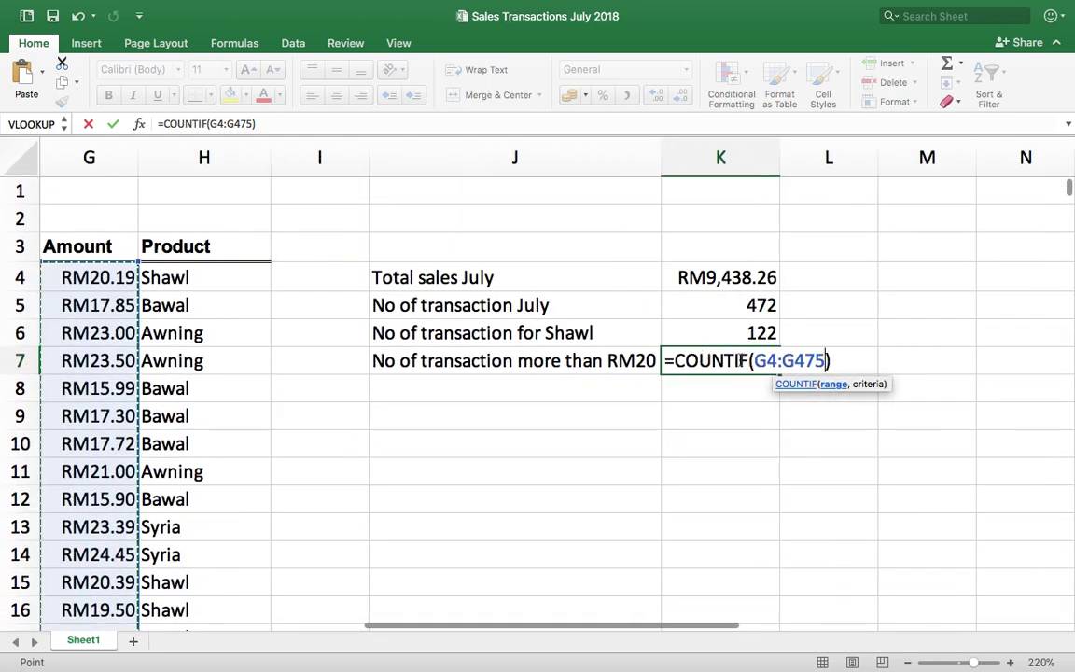
pyautogui.write(',')
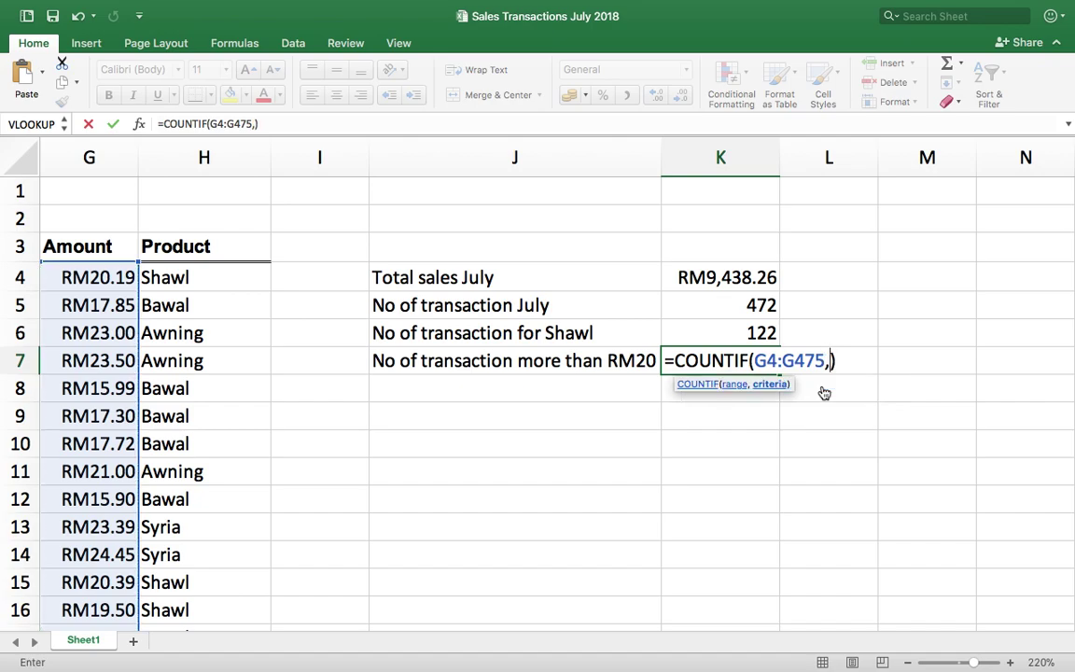
pyautogui.write('">20"')
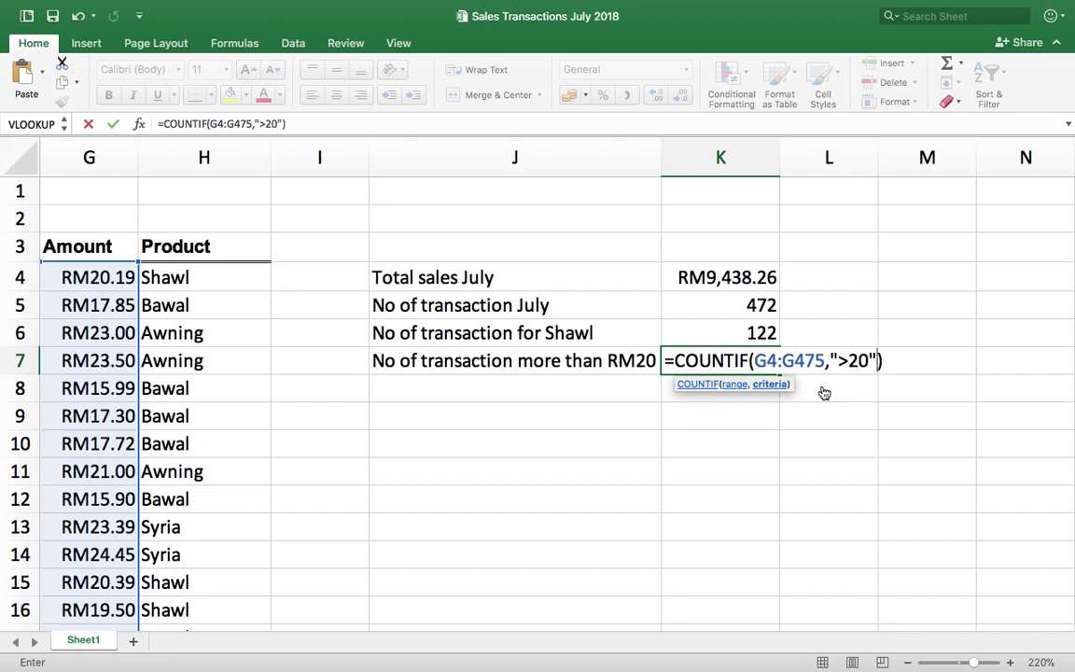
pyautogui.press('Return')
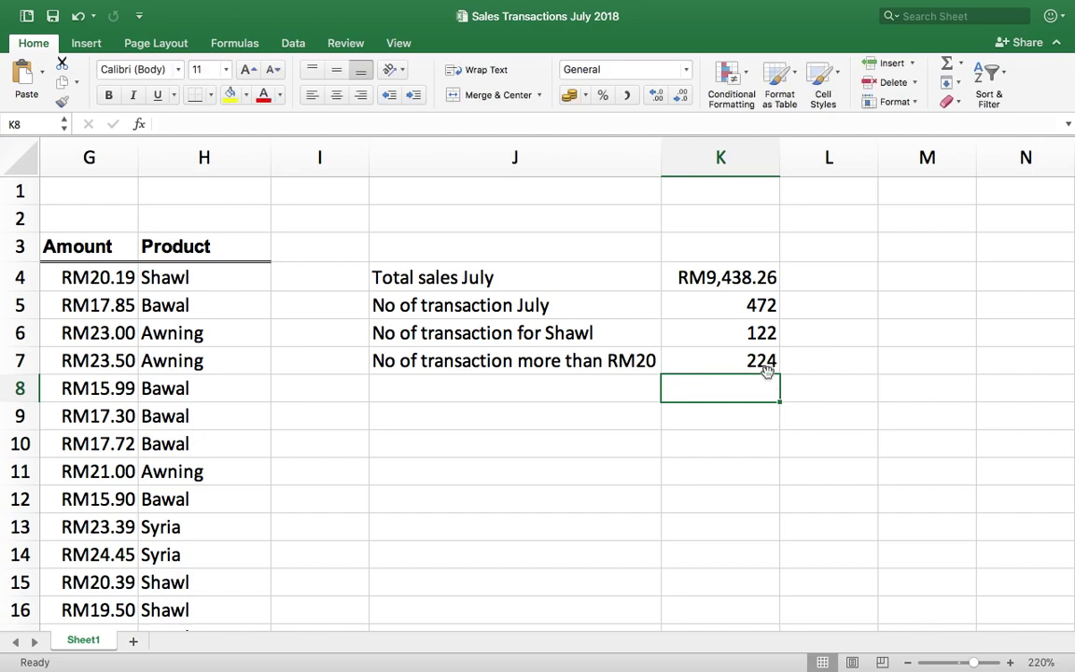
# Label cell J8 "No of Shawl via Online Shop".
pyautogui.click(552, 390)
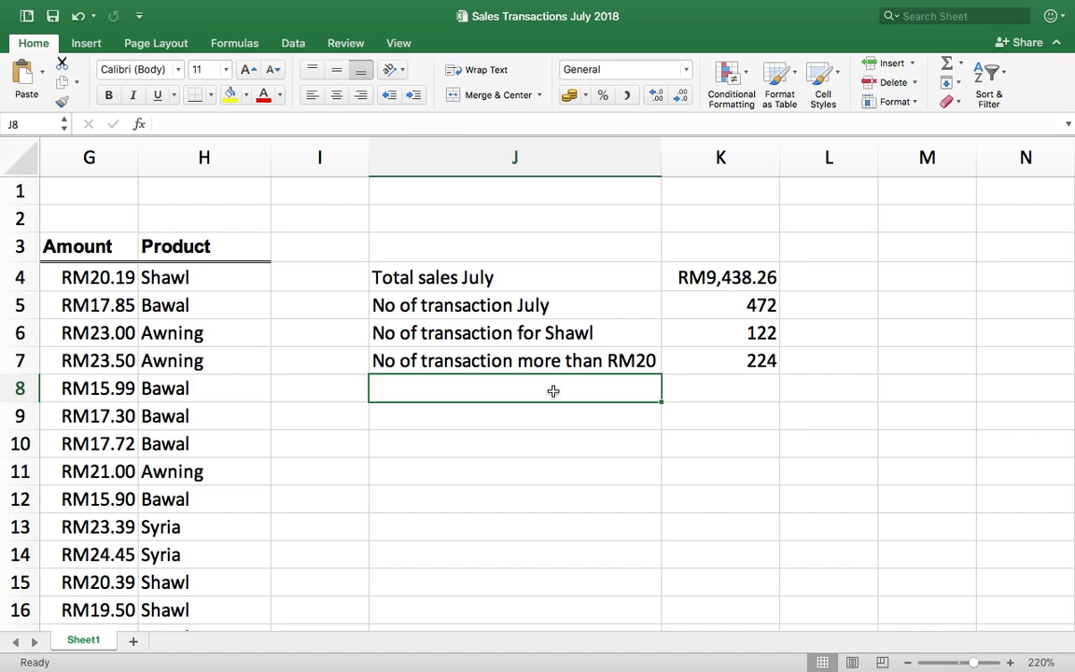
pyautogui.write('No of')
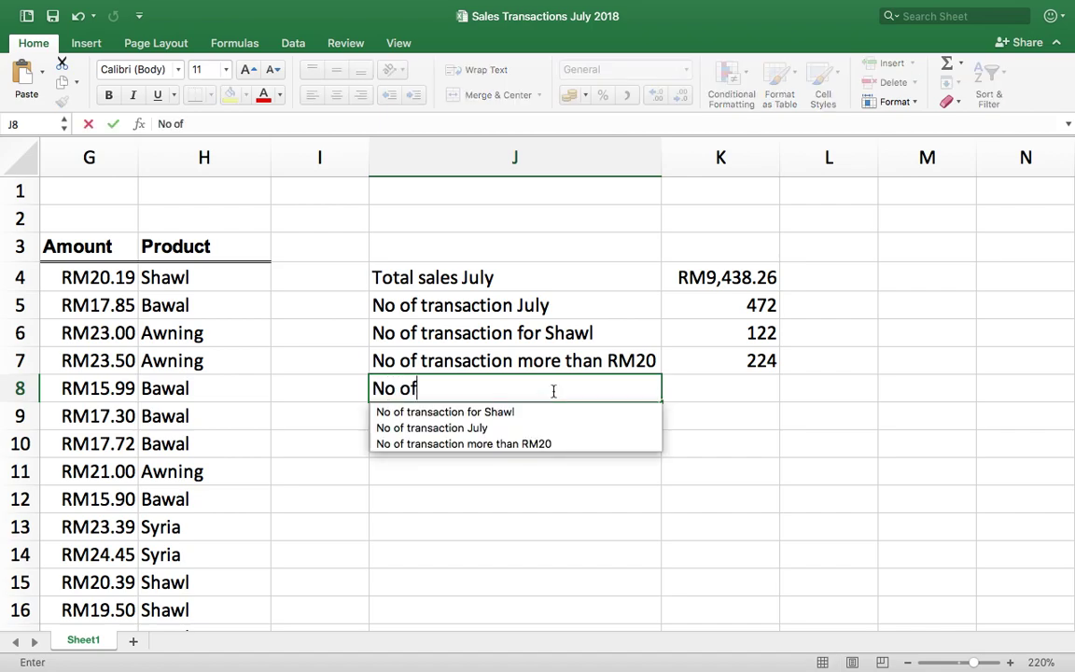
pyautogui.write(' Shawl')
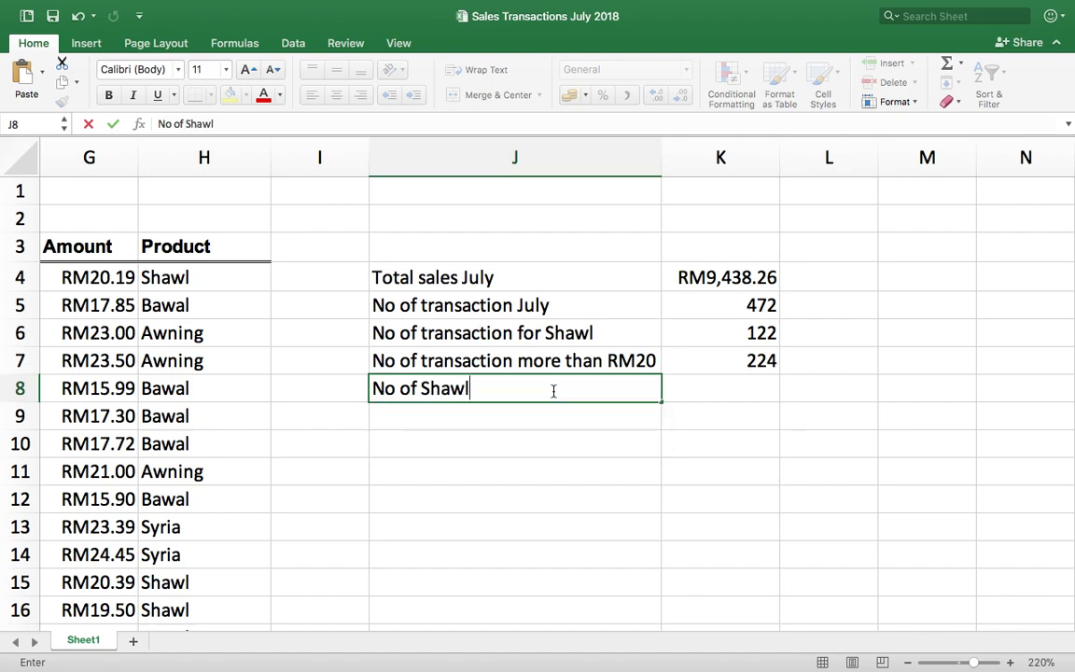
pyautogui.write(' via Onlin')
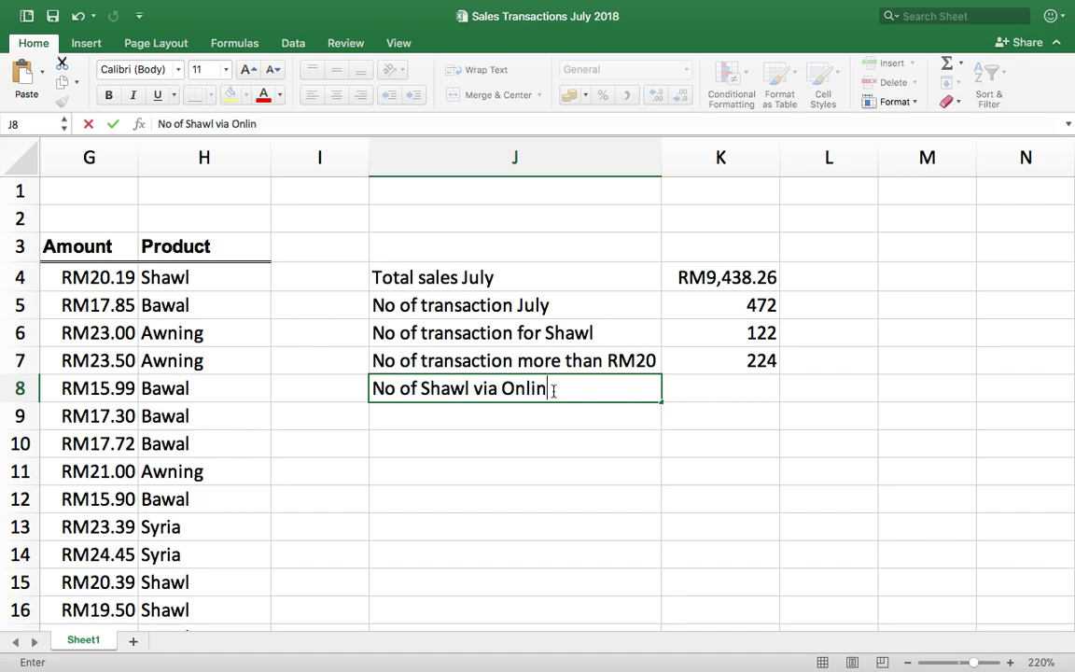
pyautogui.write('e Shop')
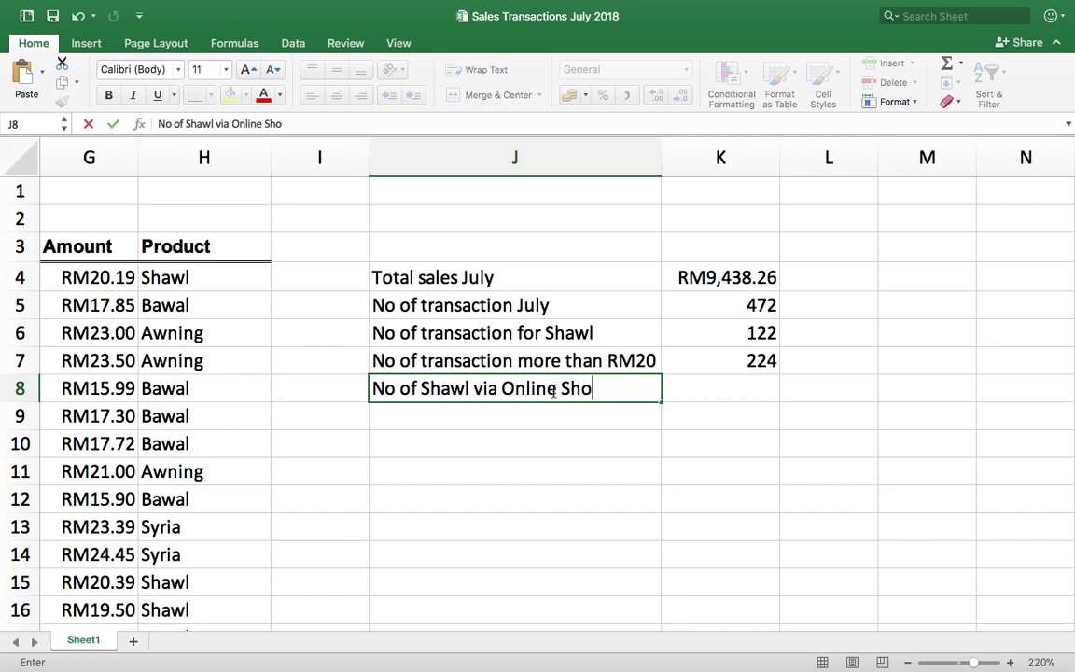
# Start a COUNTIFS formula in cell K8 for the Shawl transactions made through the online shop.
pyautogui.click(710, 388)
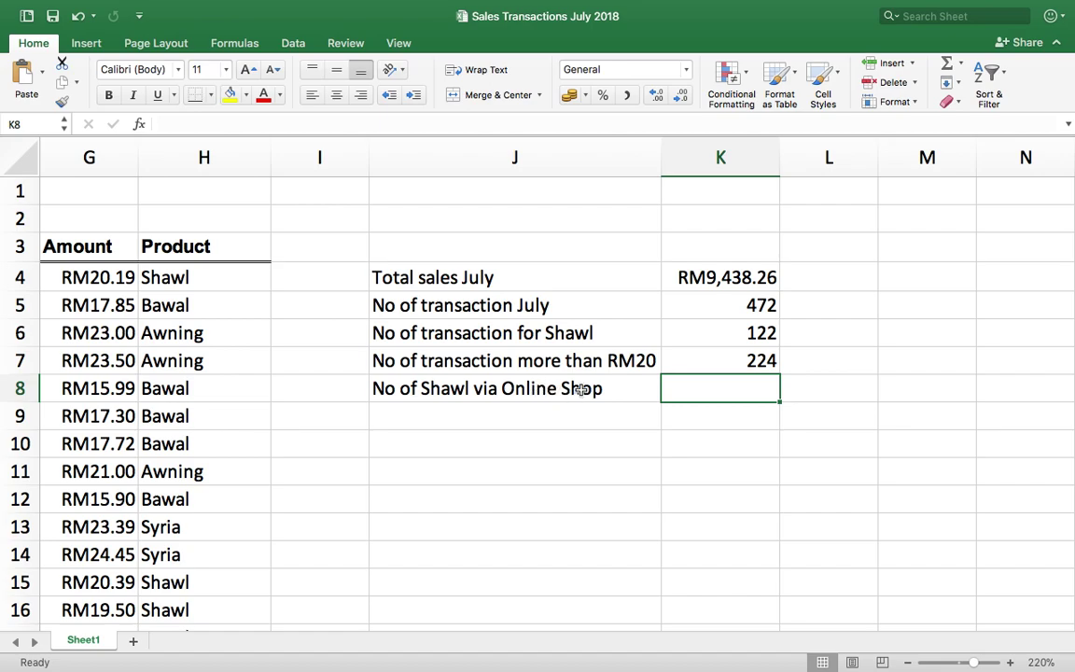
pyautogui.write('=CO')
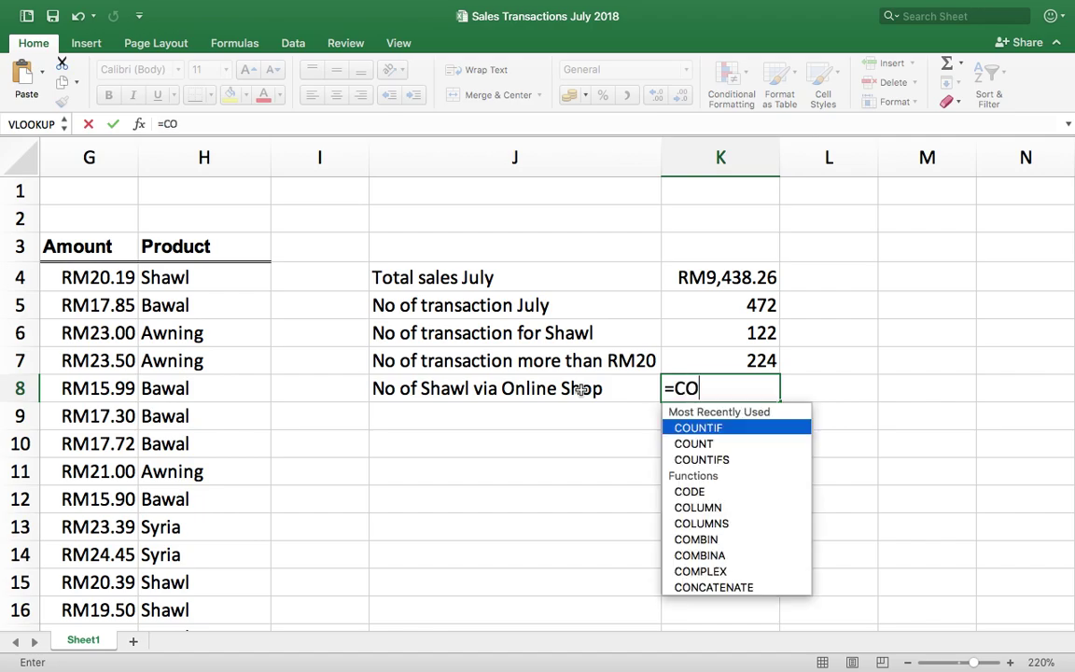
pyautogui.write('UNT')
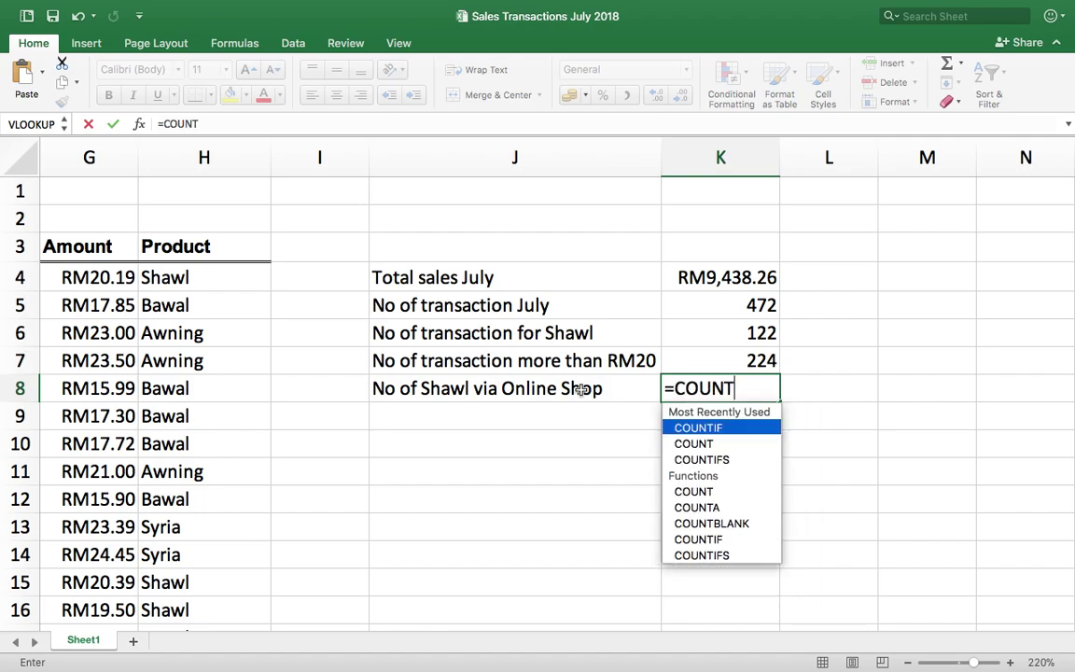
pyautogui.press('Down')
pyautogui.press('Down')
pyautogui.press('Tab')
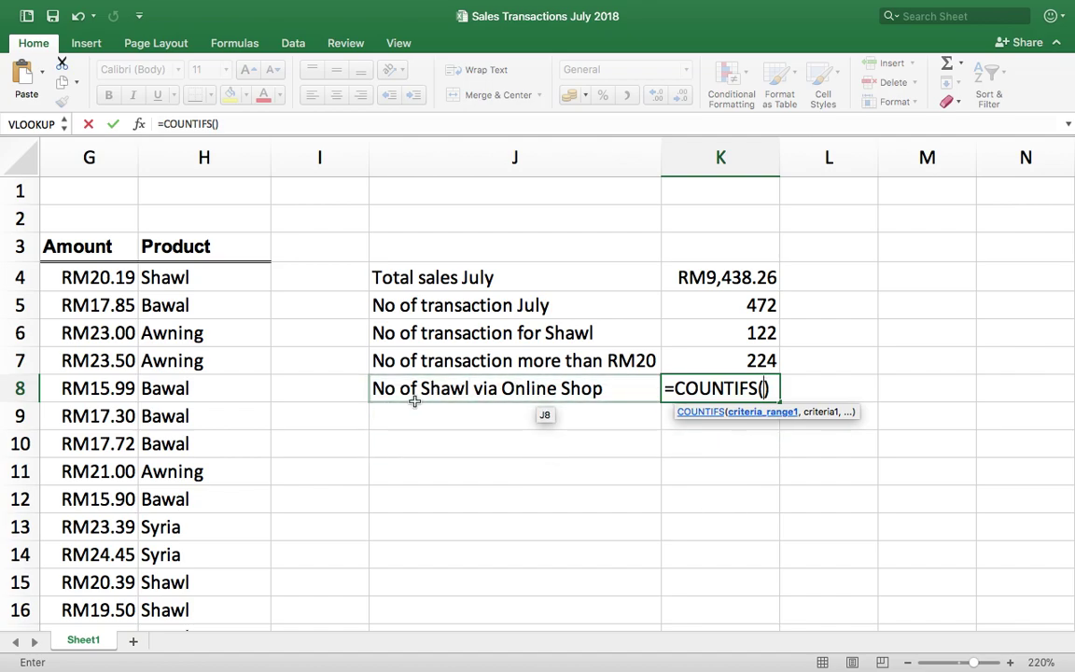
pyautogui.hscroll(-5, 329, 402)
pyautogui.scroll(-2, 329, 402)
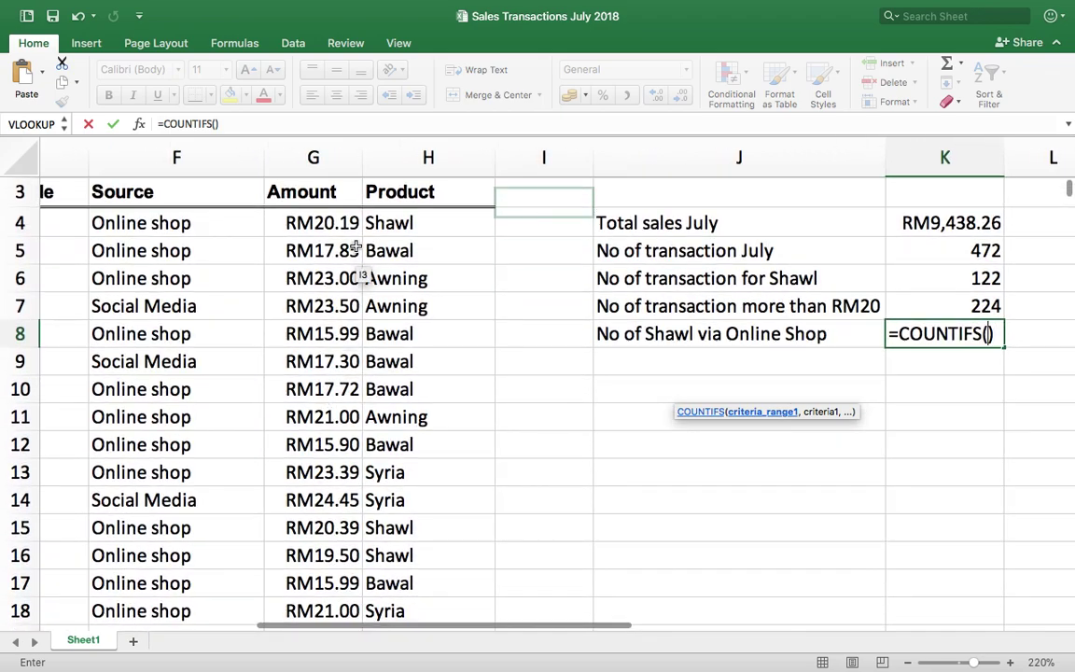
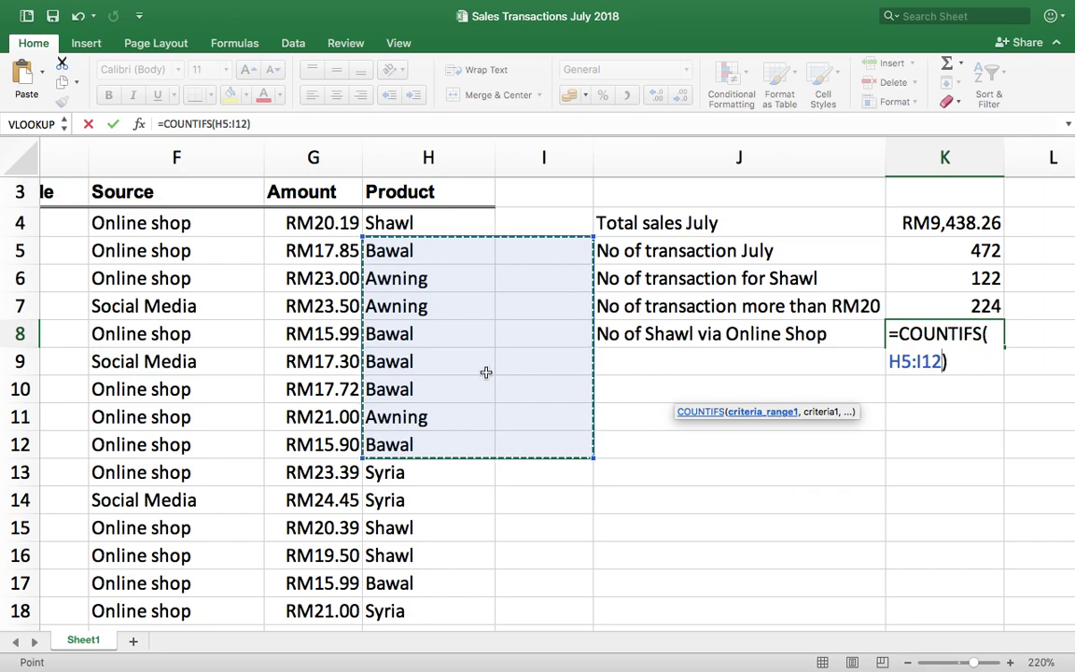
pyautogui.click(450, 224)
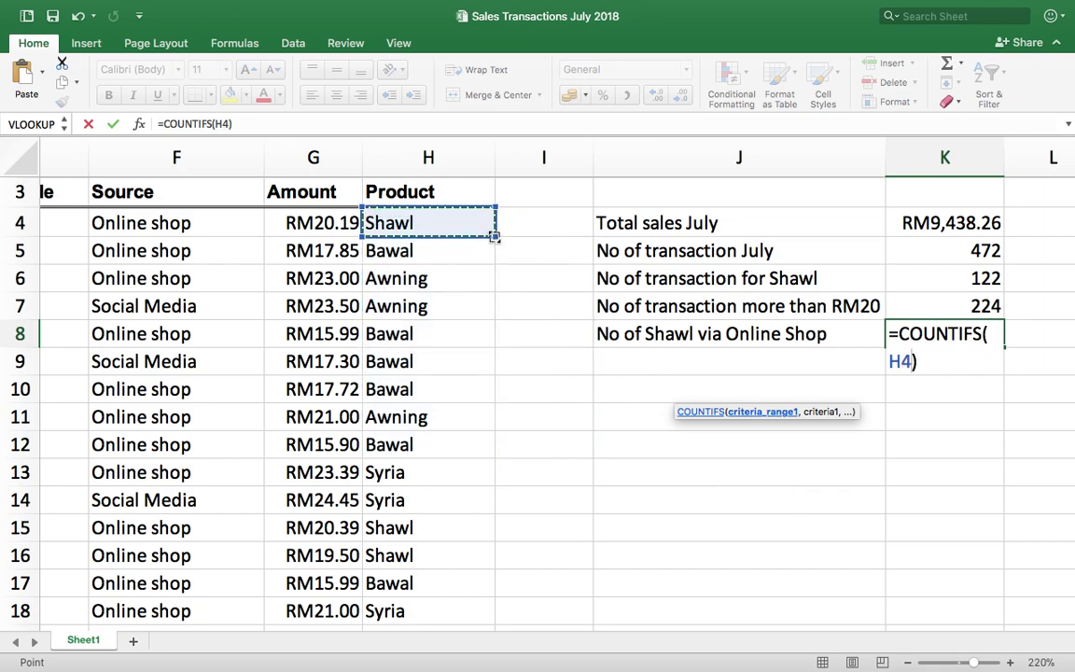
pyautogui.moveTo(489, 229); pyautogui.dragTo(420, 609)
pyautogui.press('Down')
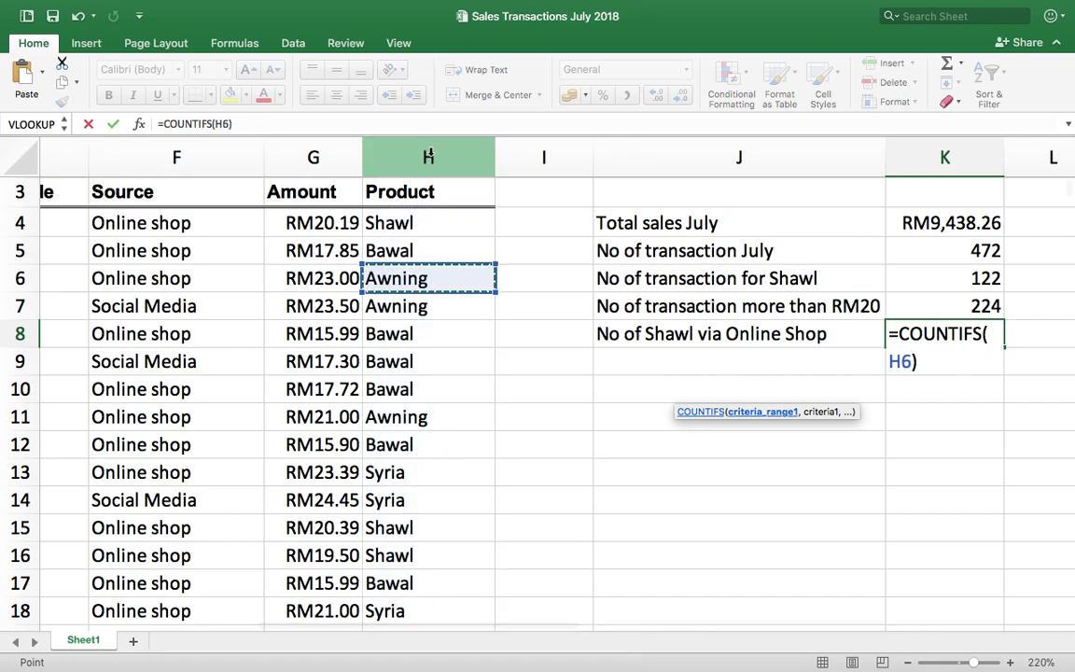
pyautogui.click(425, 222)
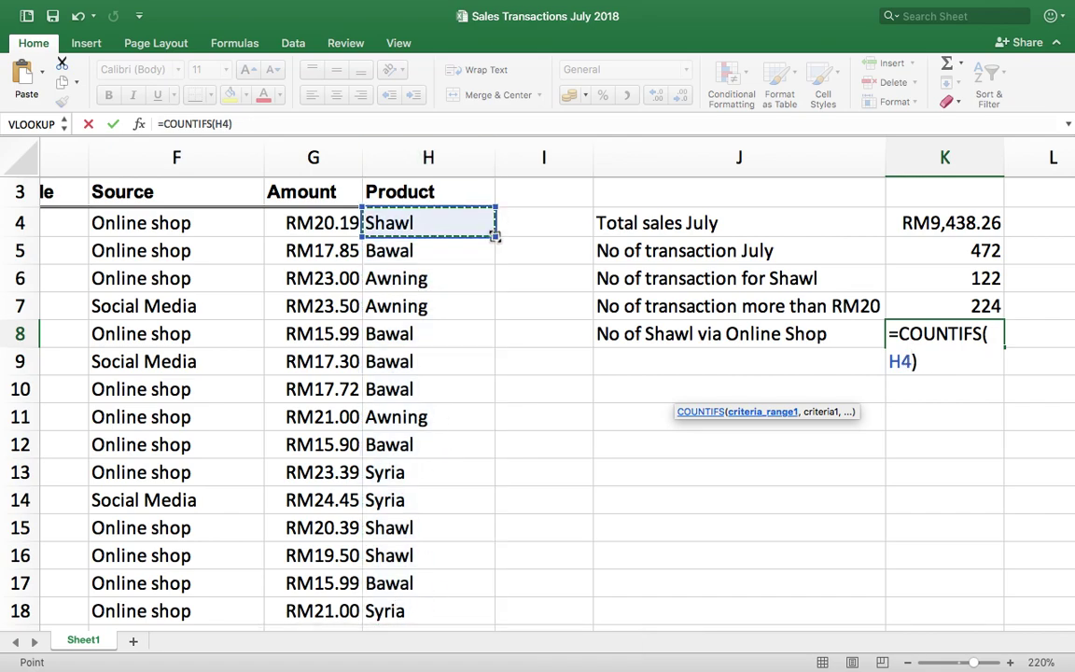
pyautogui.moveTo(493, 238); pyautogui.dragTo(491, 303)
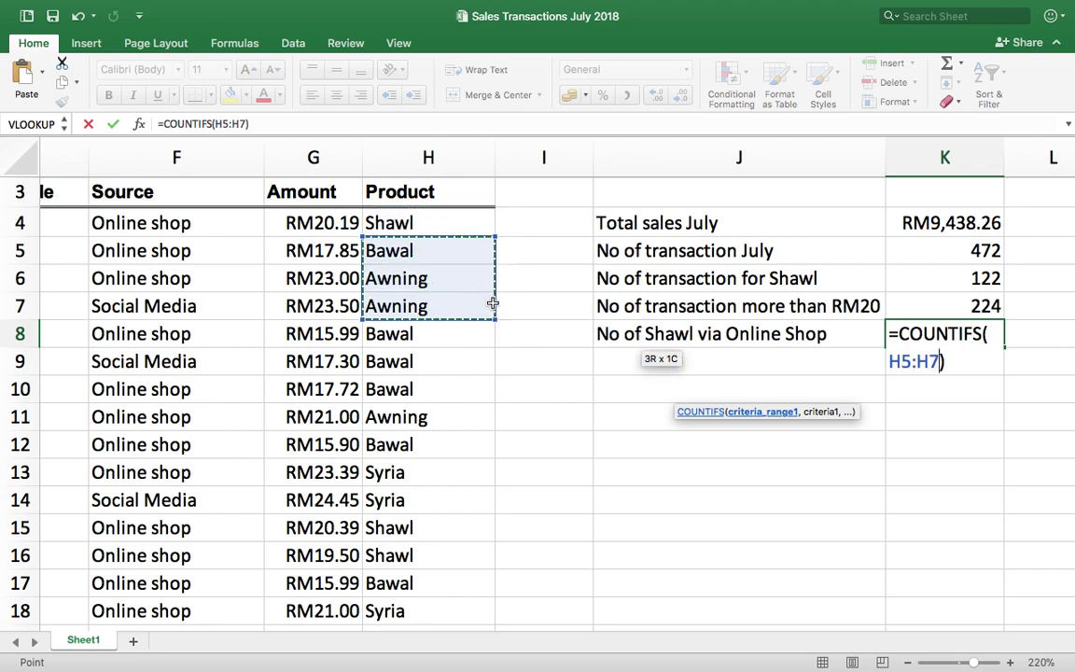
pyautogui.click(468, 225)
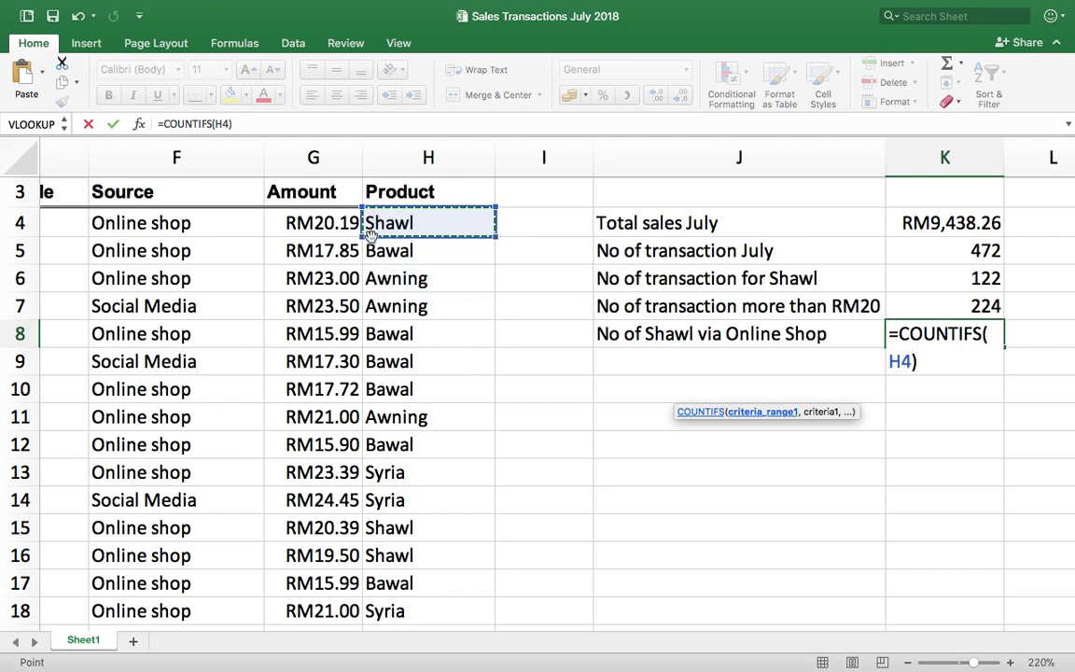
pyautogui.moveTo(368, 224); pyautogui.dragTo(406, 612)
pyautogui.scroll(-5, 408, 576)
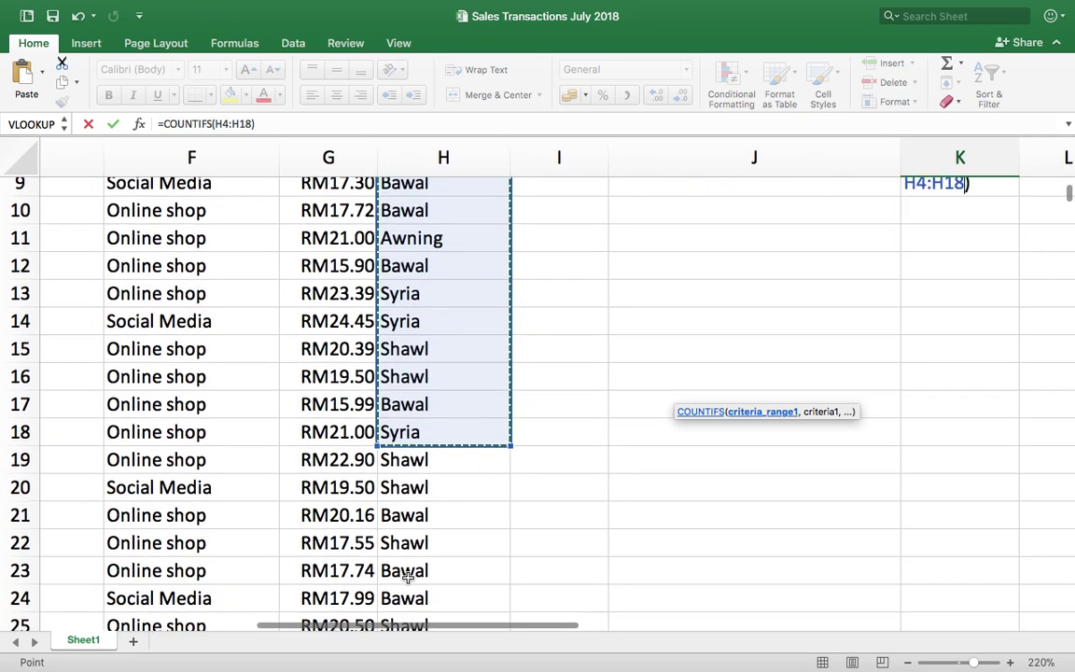
pyautogui.moveTo(436, 425); pyautogui.dragTo(438, 487)
pyautogui.scroll(6, 444, 348)
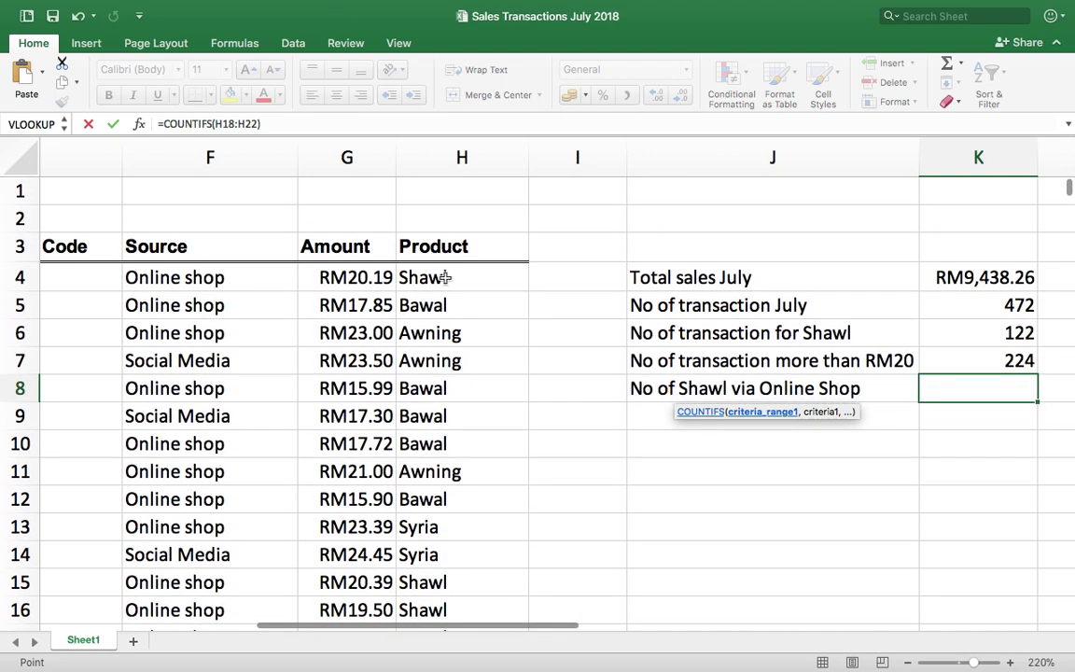
pyautogui.click(454, 278)
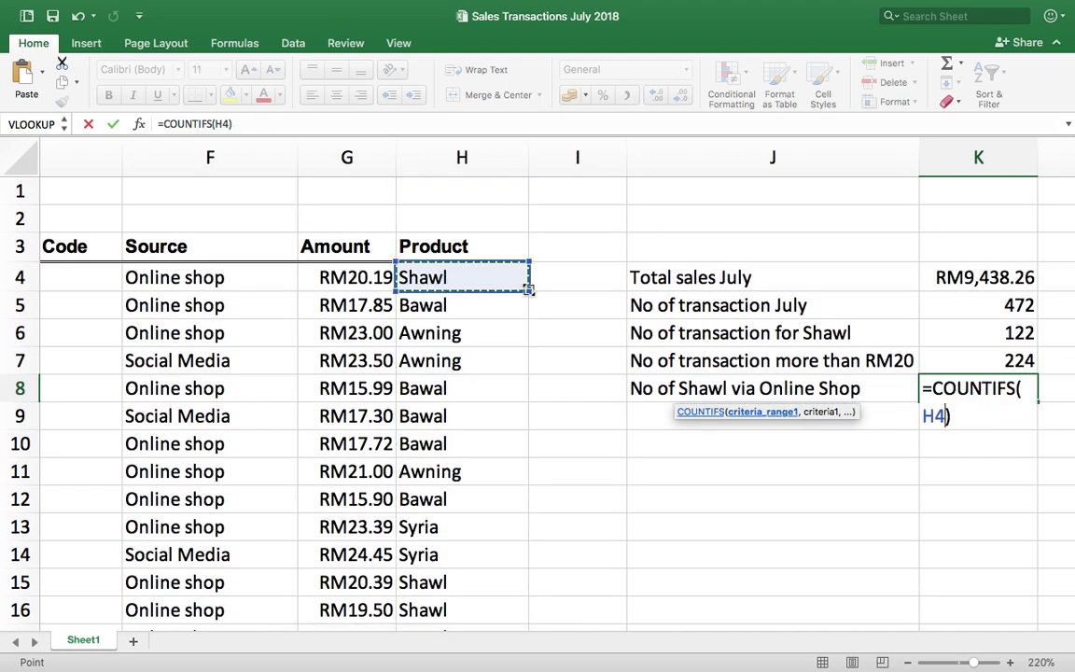
pyautogui.moveTo(528, 293); pyautogui.dragTo(525, 422)
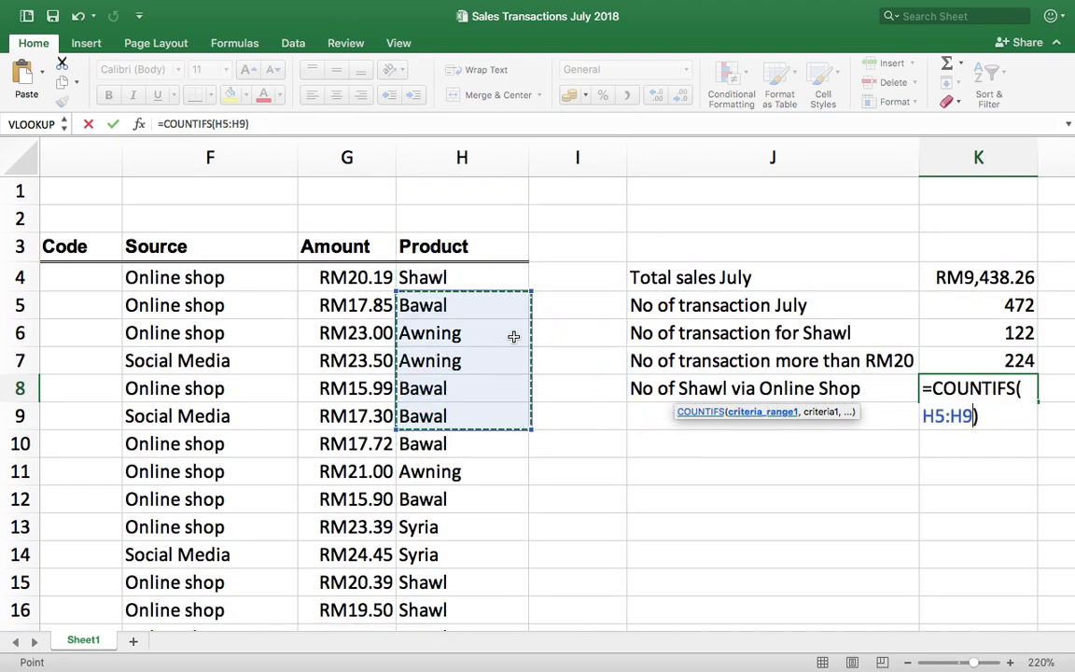
# Set the first COUNTIFS condition in K8 to the Product range H4:H475 with the criterion "SHAWL".
pyautogui.click(505, 284)
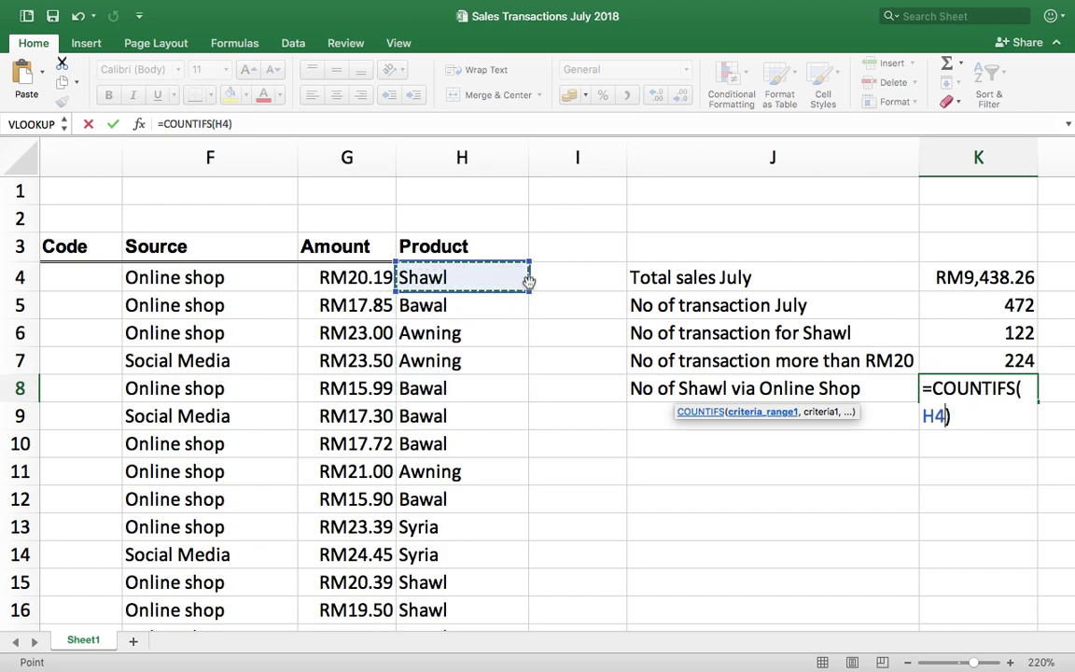
pyautogui.moveTo(521, 280); pyautogui.dragTo(508, 476)
pyautogui.scroll(20, 574, 475)
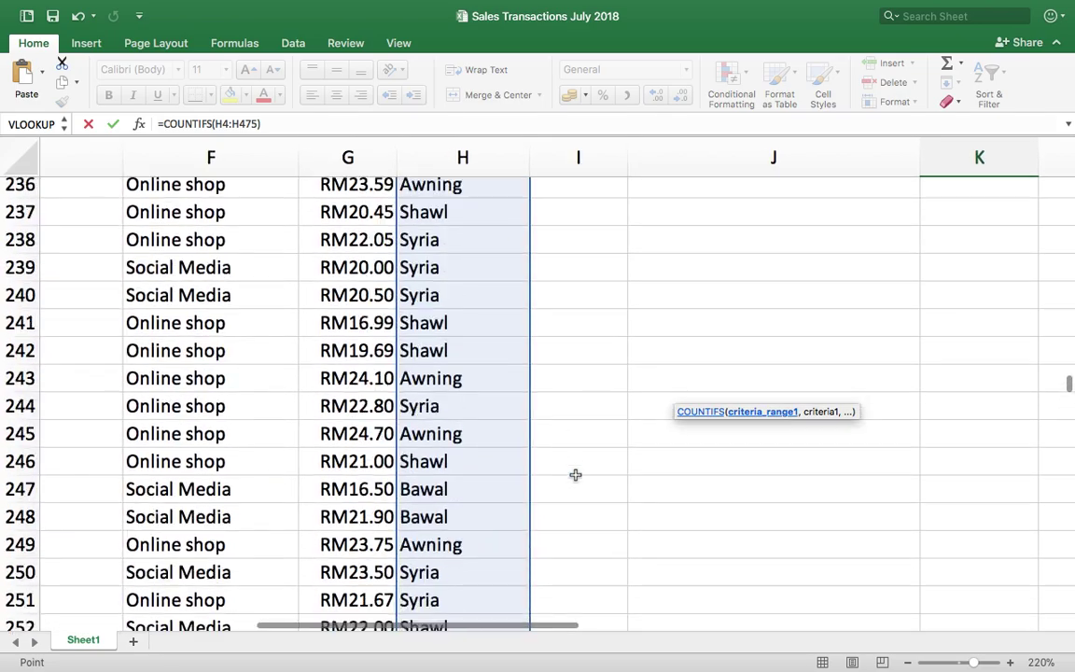
pyautogui.scroll(15, 575, 475)
pyautogui.hscroll(2, 575, 473)
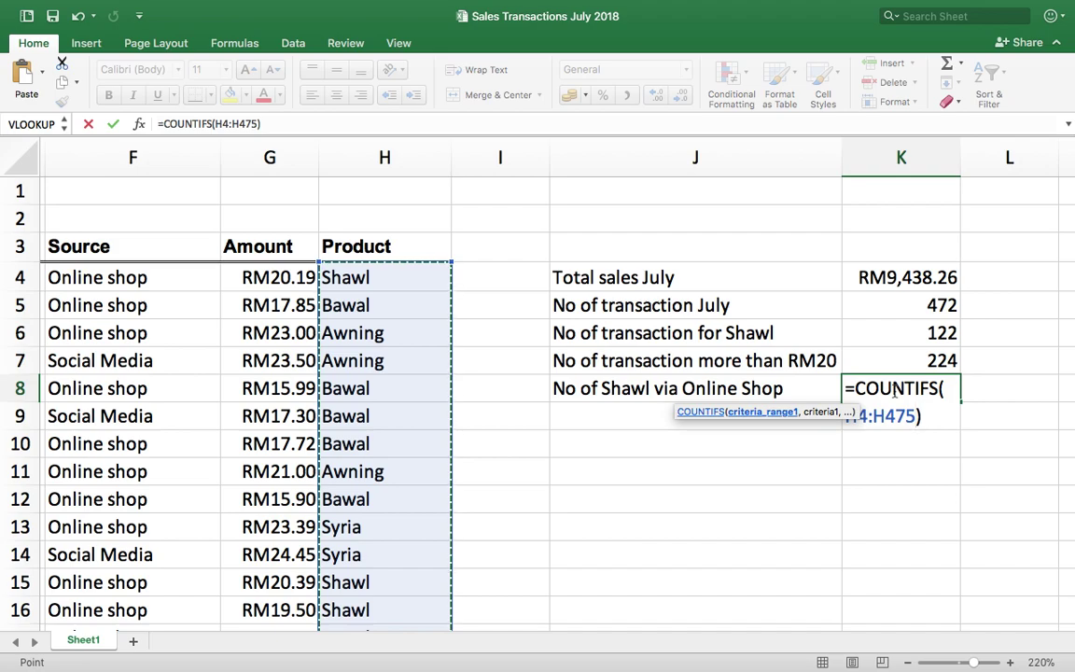
pyautogui.write(',')
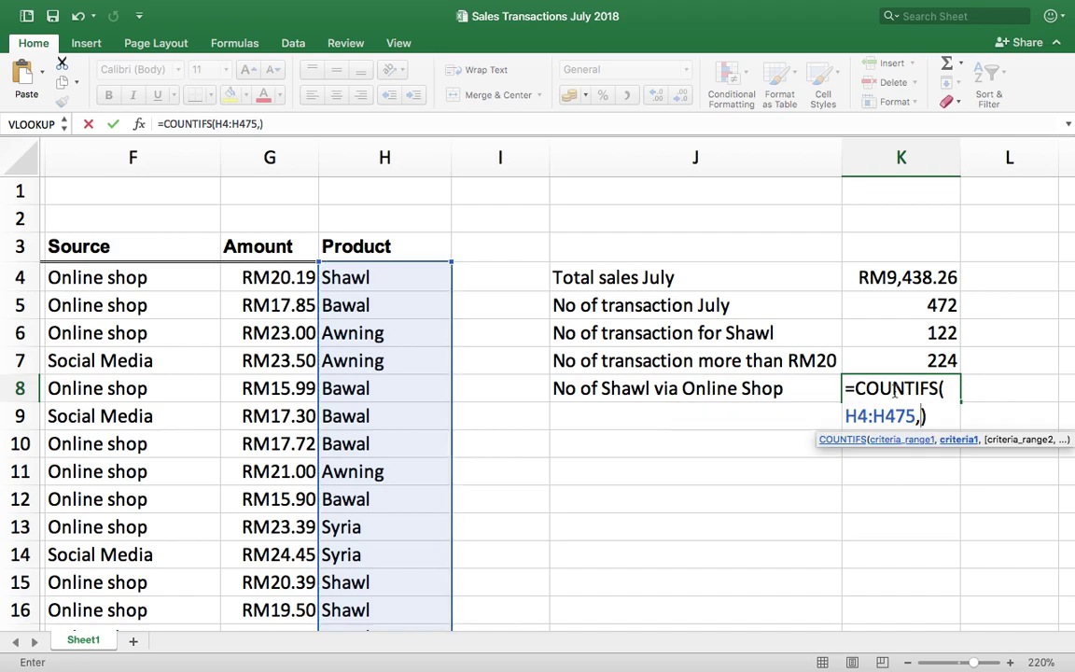
pyautogui.write('"SHAWL",')
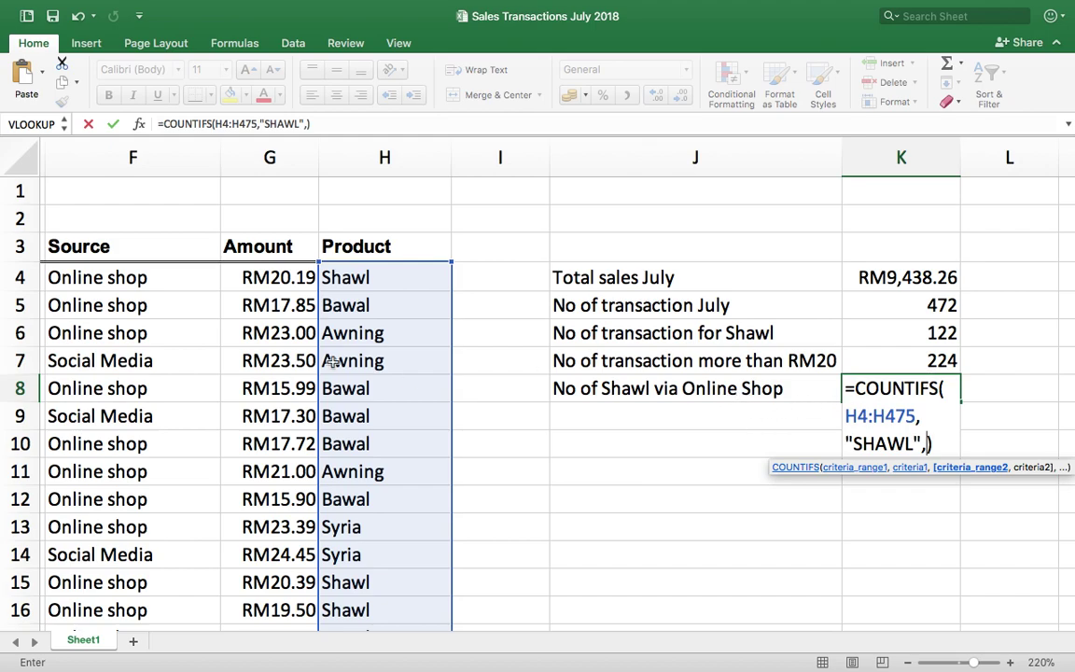
# Add the Source range F4:F475 with criterion "ONLINE SHOP", completing K8 as =COUNTIFS(H4:H475,"SHAWL",F4:F475,"ONLINE SHOP").
pyautogui.hscroll(-3, 214, 299)
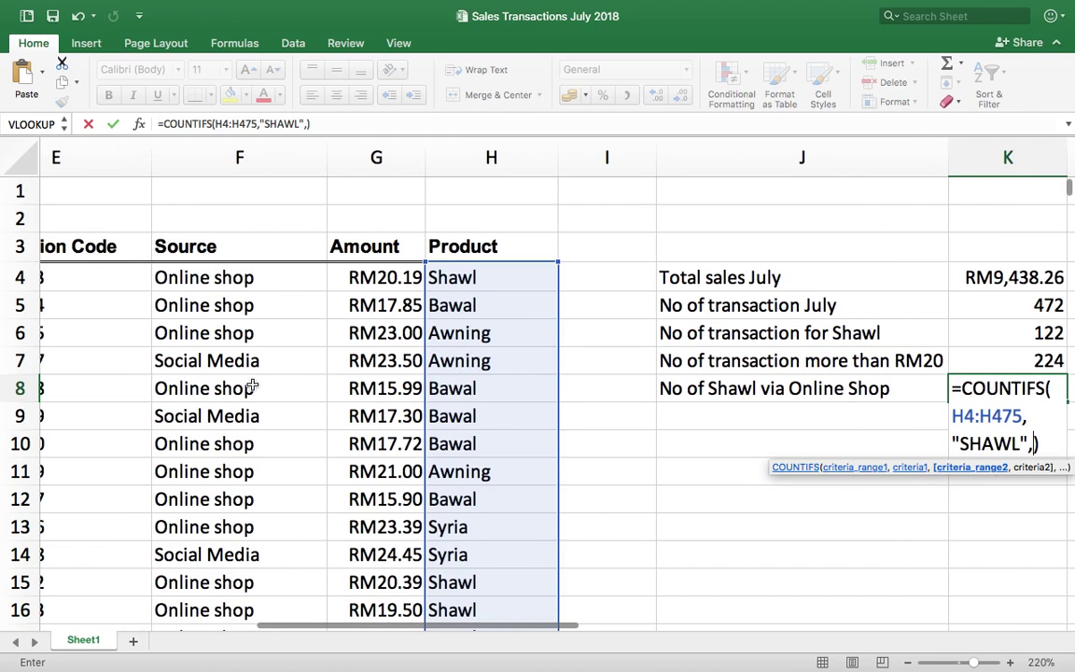
pyautogui.moveTo(227, 277); pyautogui.dragTo(254, 552)
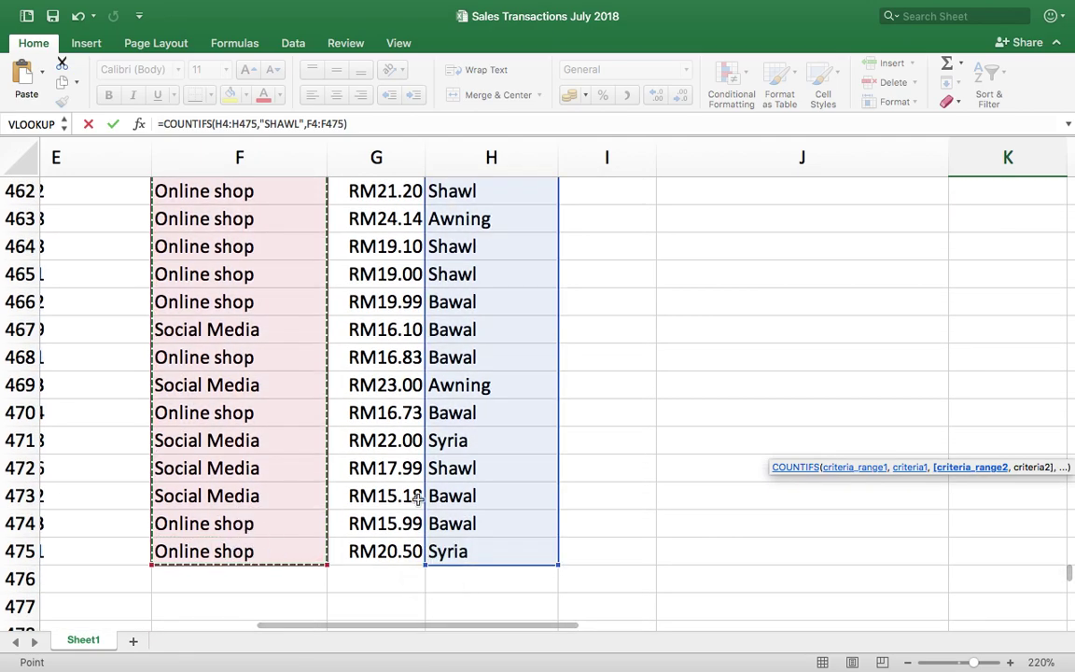
pyautogui.scroll(20, 660, 467)
pyautogui.hscroll(5, 661, 470)
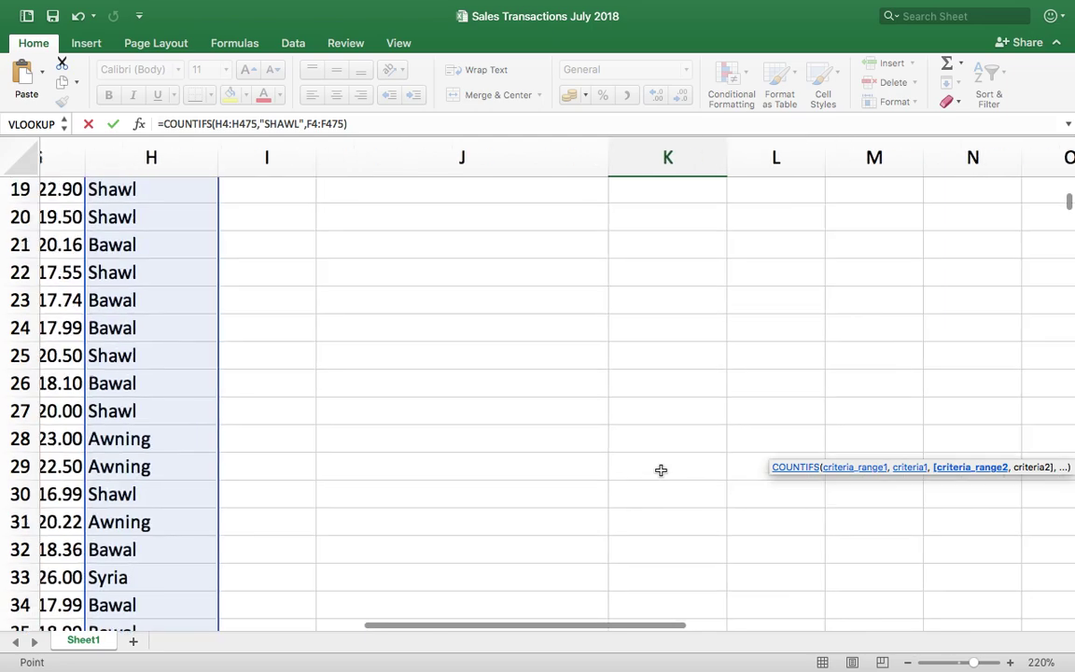
pyautogui.scroll(6, 661, 469)
pyautogui.hscroll(2, 661, 469)
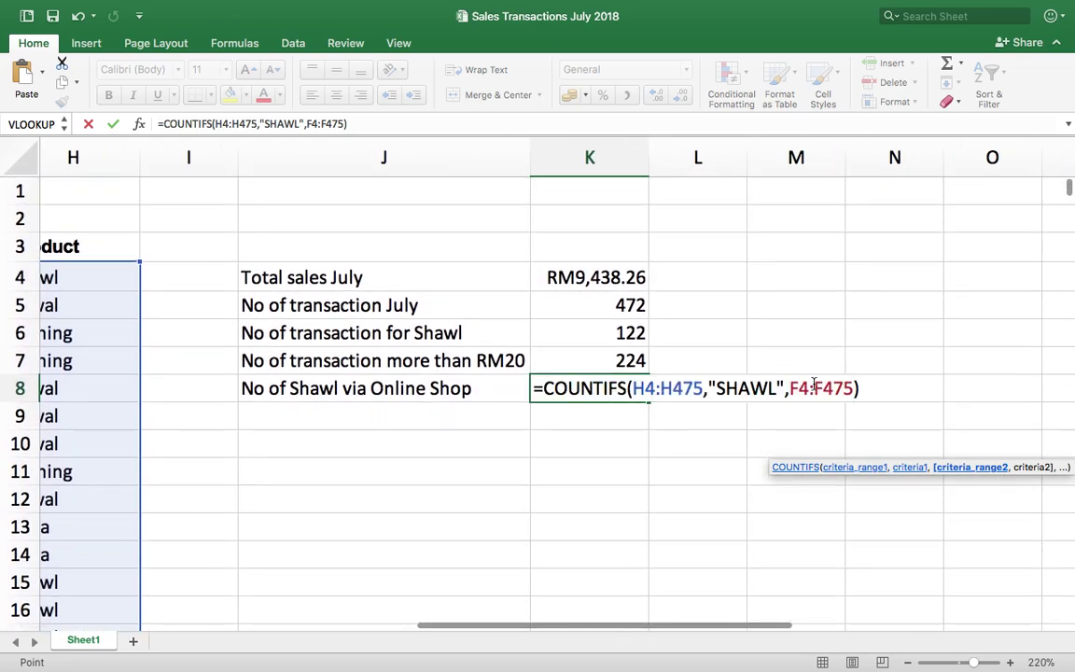
pyautogui.write(',')
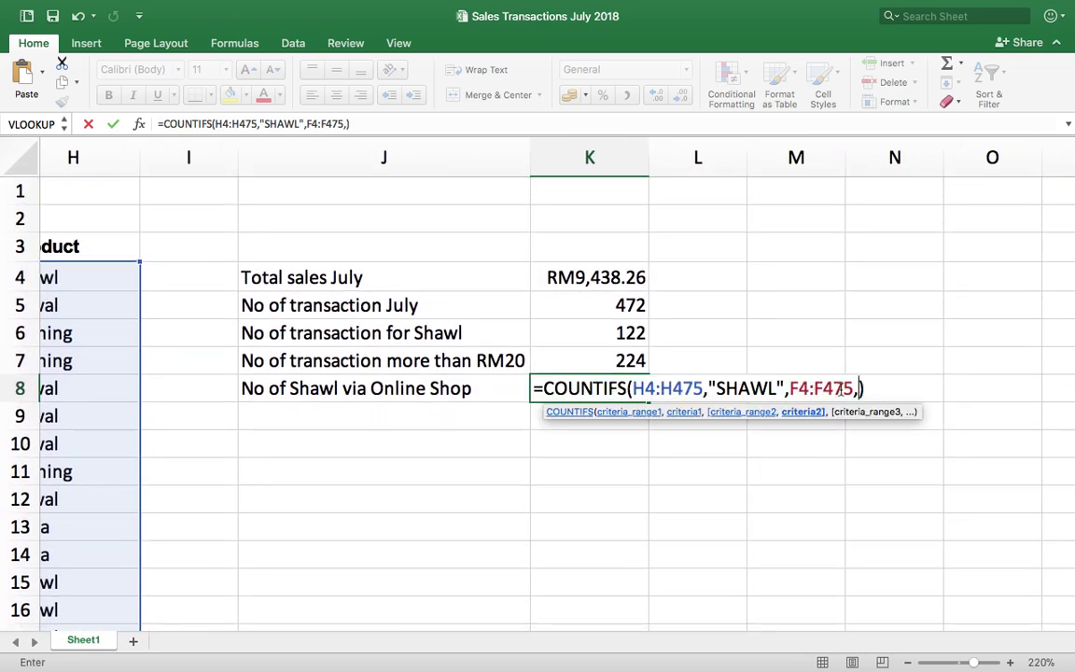
pyautogui.write('"ONLINE ')
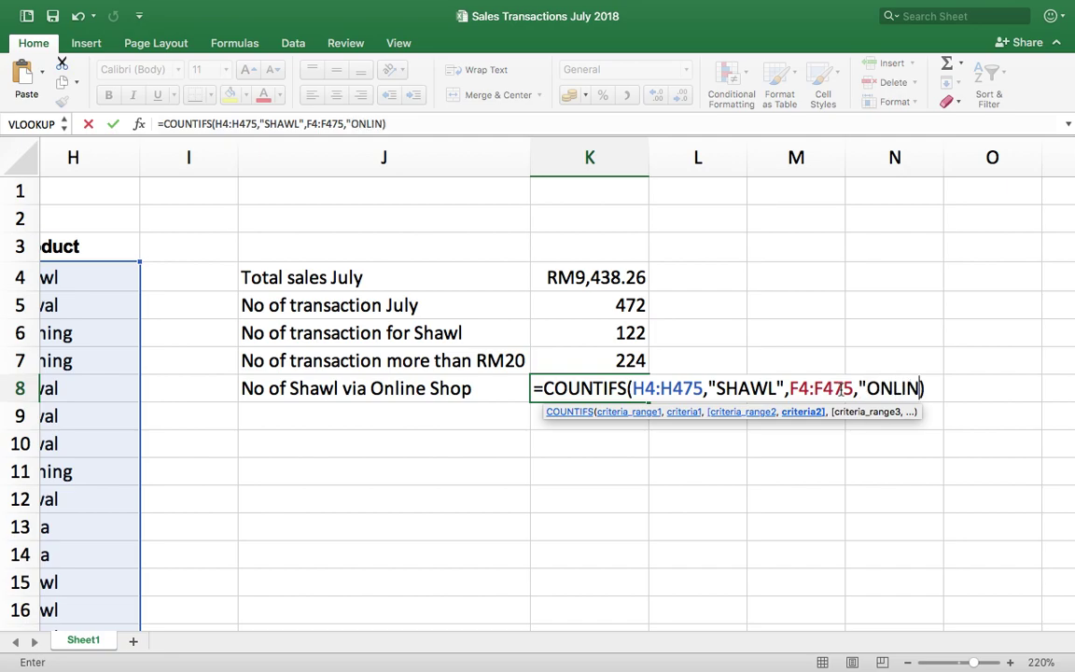
pyautogui.write('SHOP"')
pyautogui.press('Return')
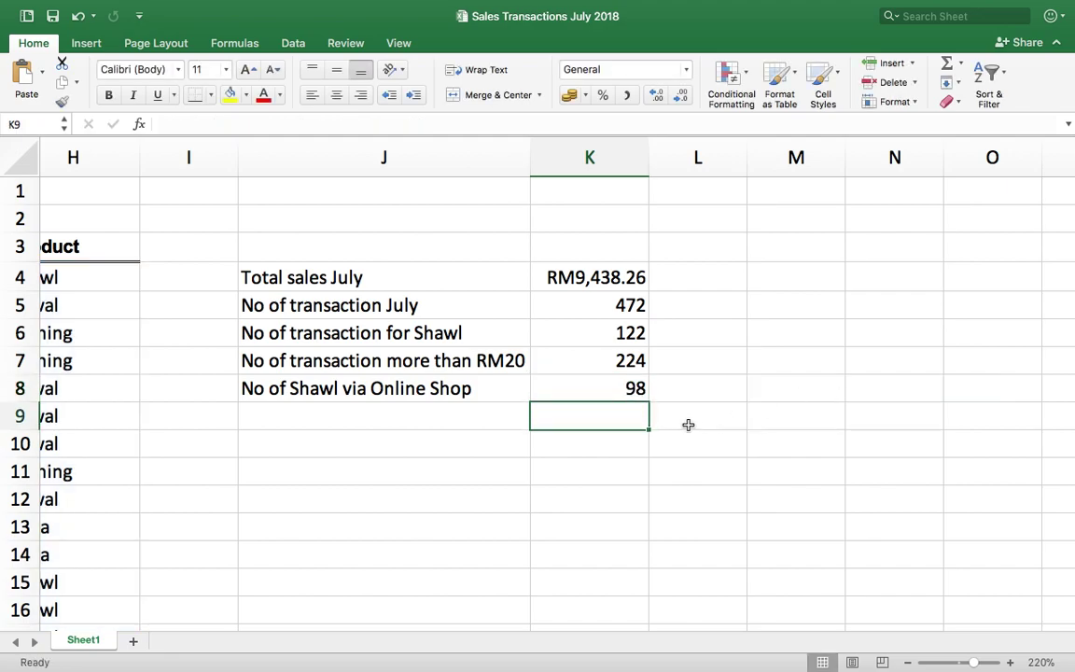
pyautogui.click(554, 382)
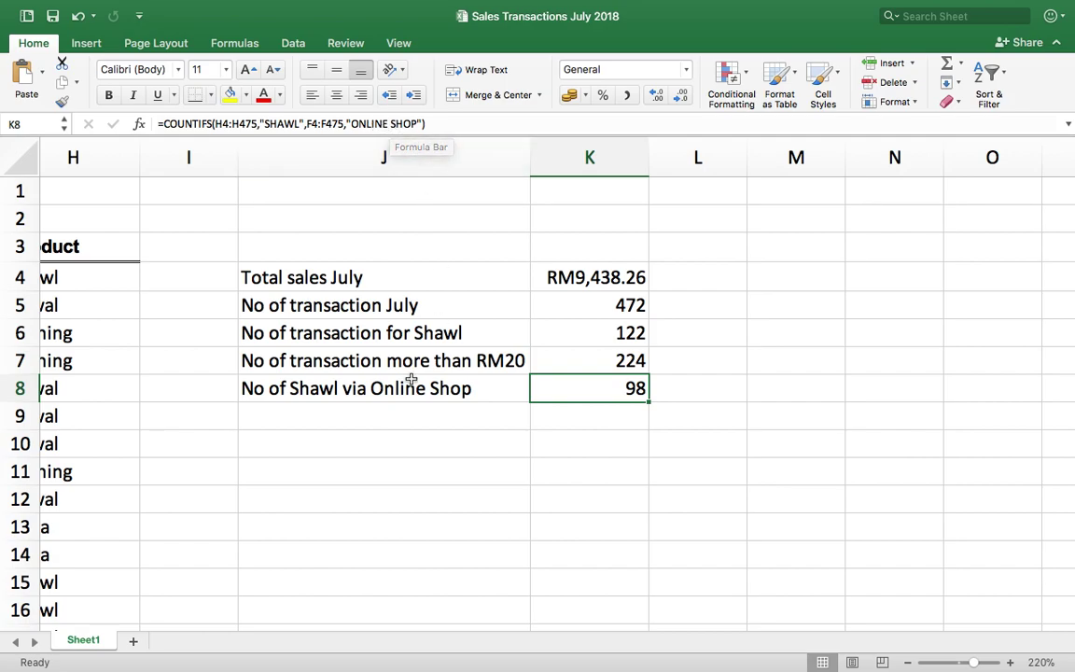
# Label cell J9 "Type of item for order" followed by the number of the order being looked up.
pyautogui.click(383, 415)
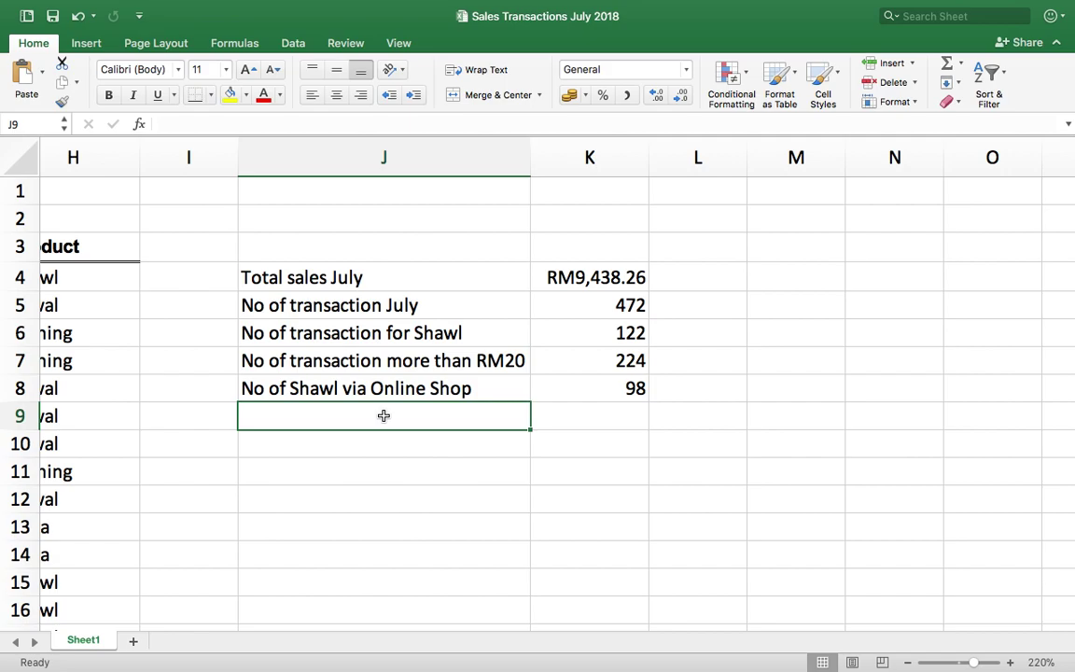
pyautogui.write('TY')
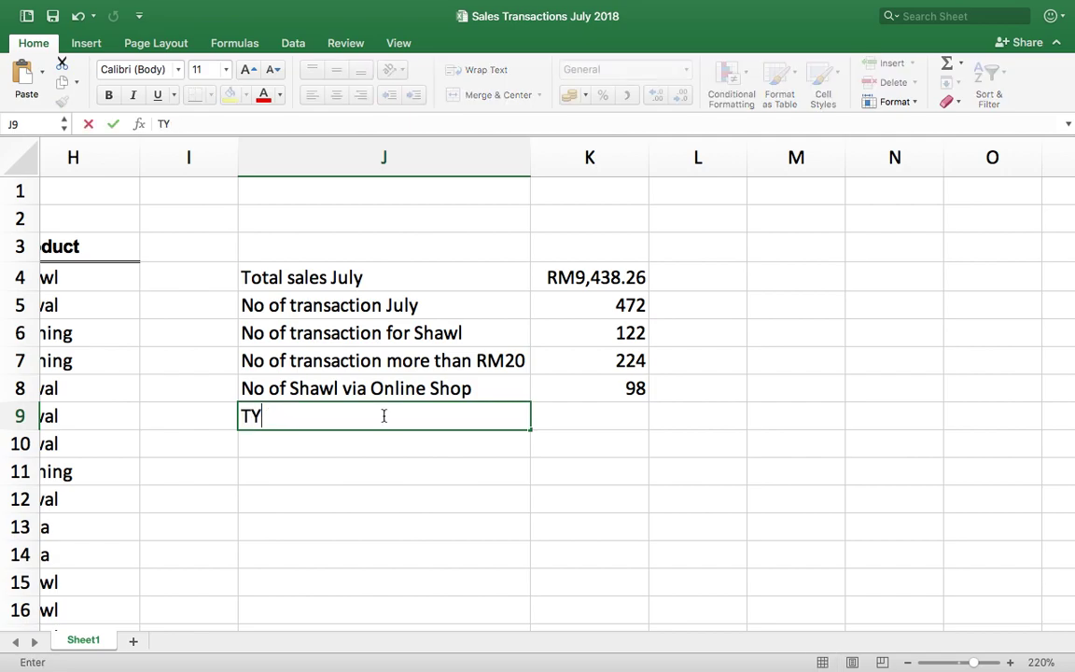
pyautogui.write('ype of item for')
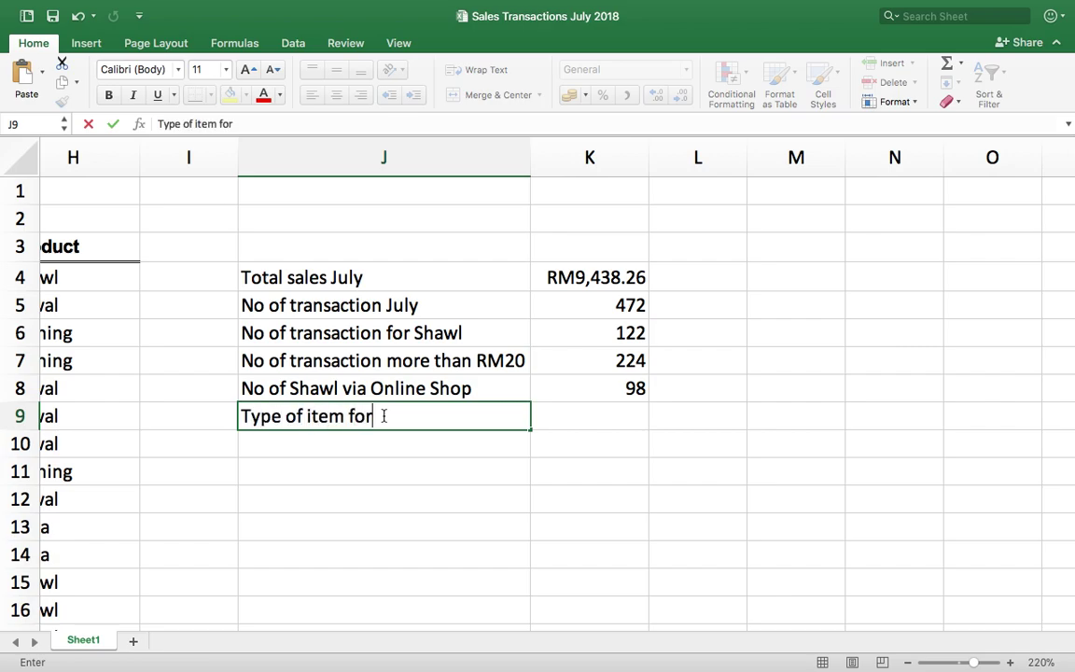
pyautogui.write(' order 10213')
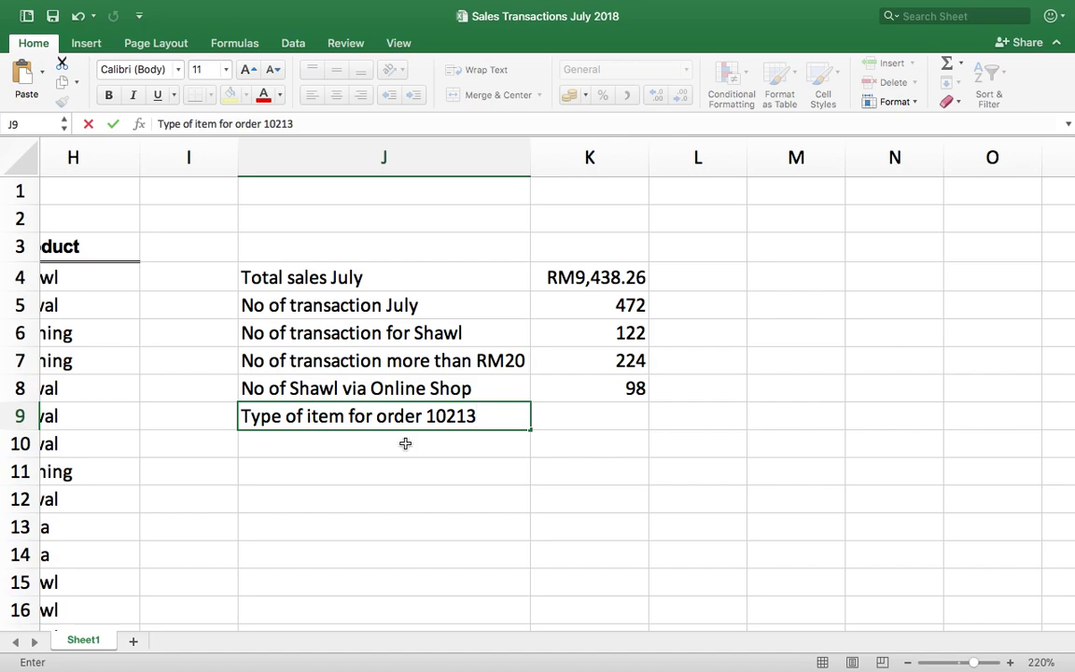
pyautogui.hscroll(-10, 405, 444)
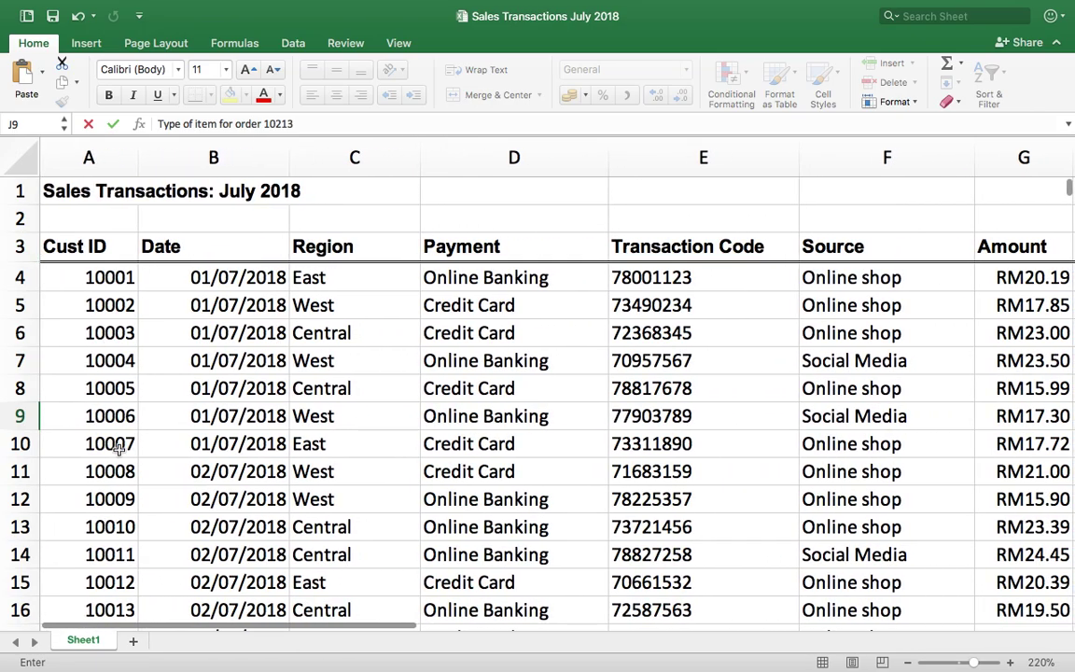
pyautogui.hscroll(6, 372, 395)
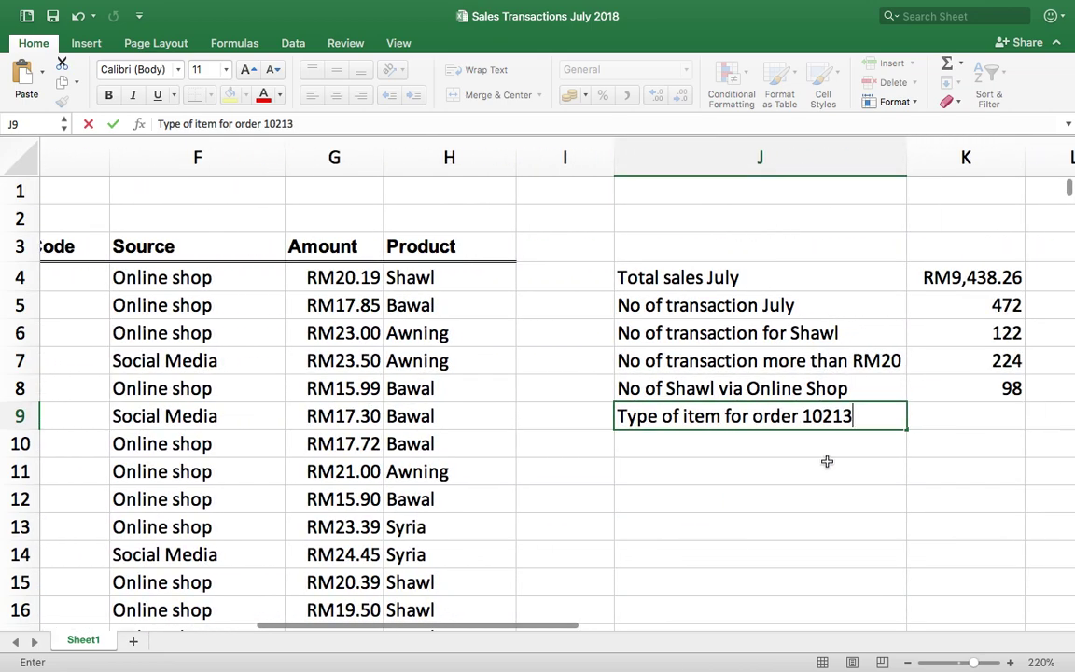
pyautogui.hscroll(-6, 508, 407)
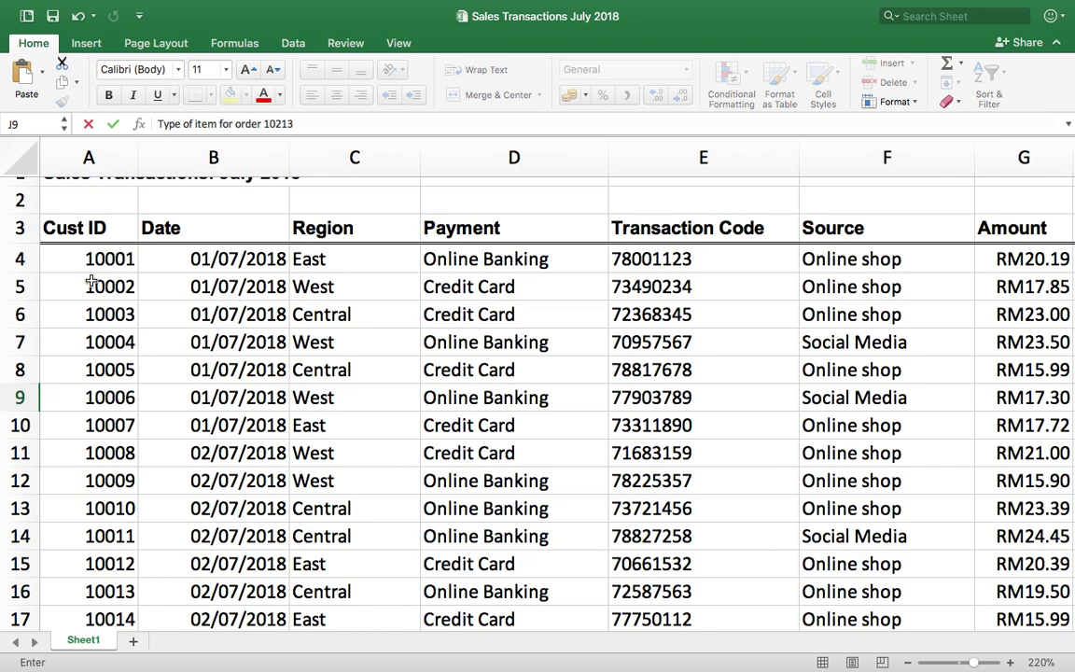
pyautogui.hscroll(5, 410, 506)
pyautogui.hscroll(2, 409, 504)
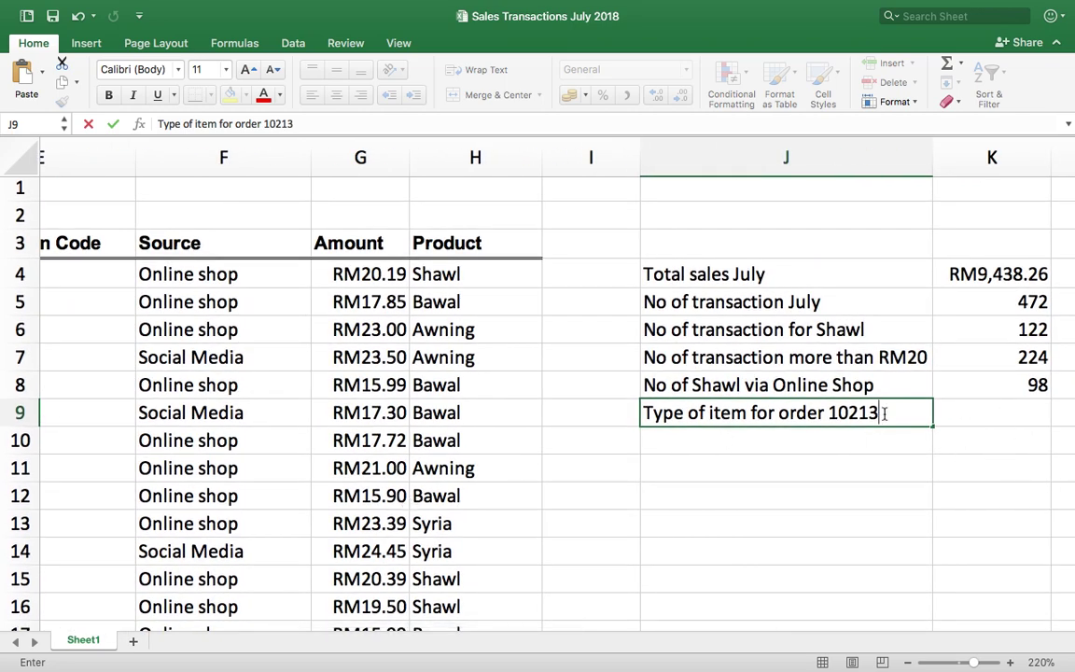
# Enter the note "VLOOKUP" in cell L9, beside the result cell of the order item row.
pyautogui.hscroll(1, 1012, 399)
pyautogui.click(996, 412)
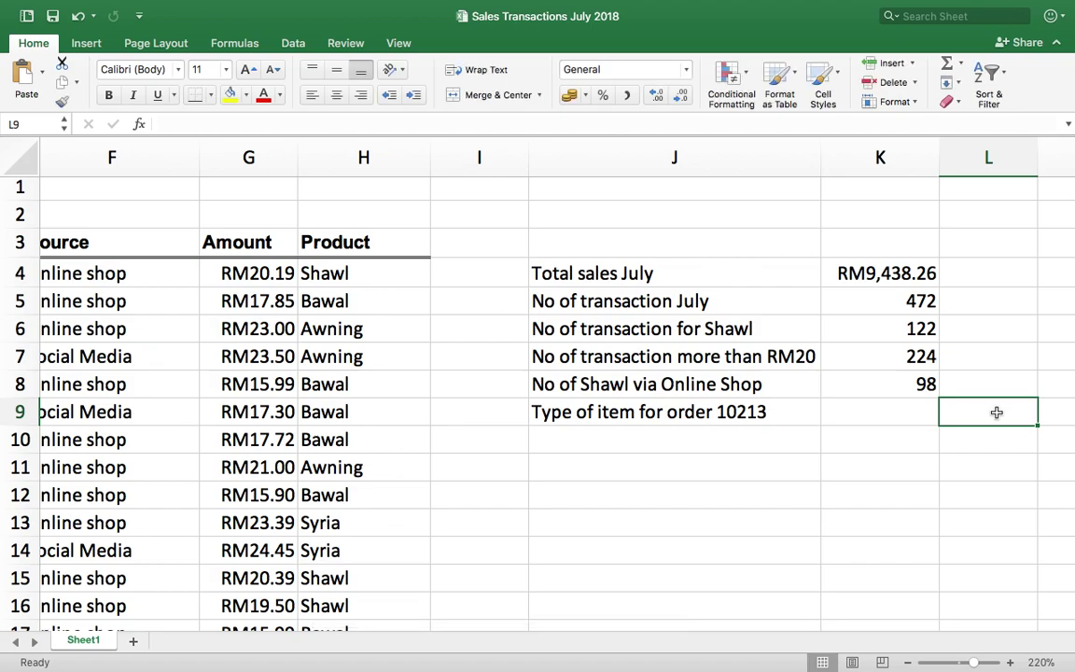
pyautogui.write('VLOOKUP')
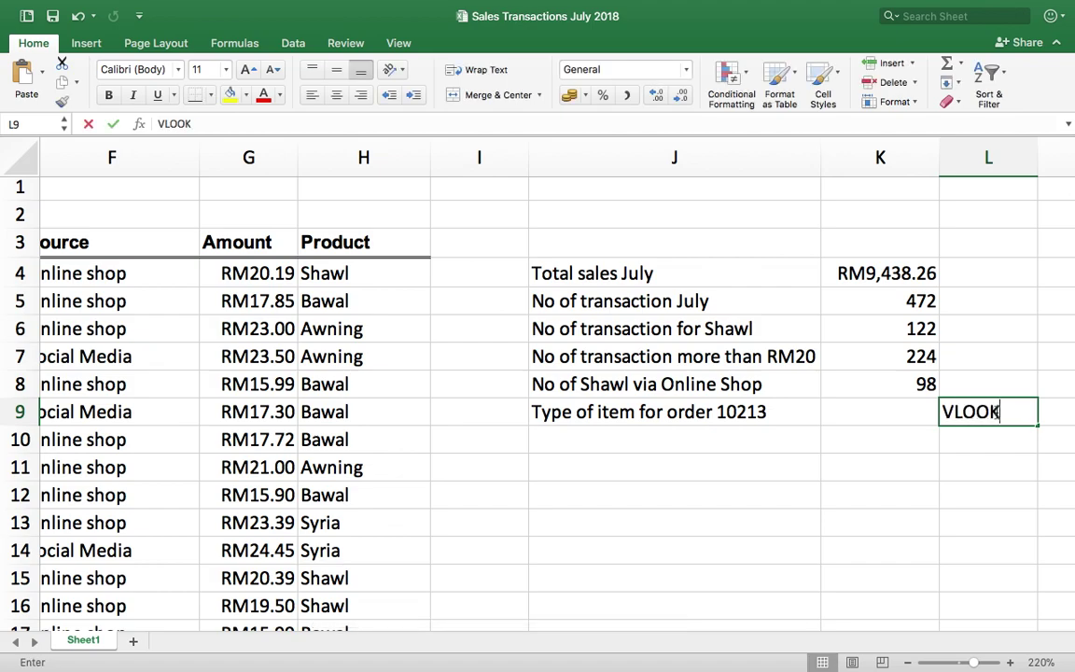
# Start a VLOOKUP formula in cell K9 with the order number from the J9 label as the lookup value.
pyautogui.click(844, 409)
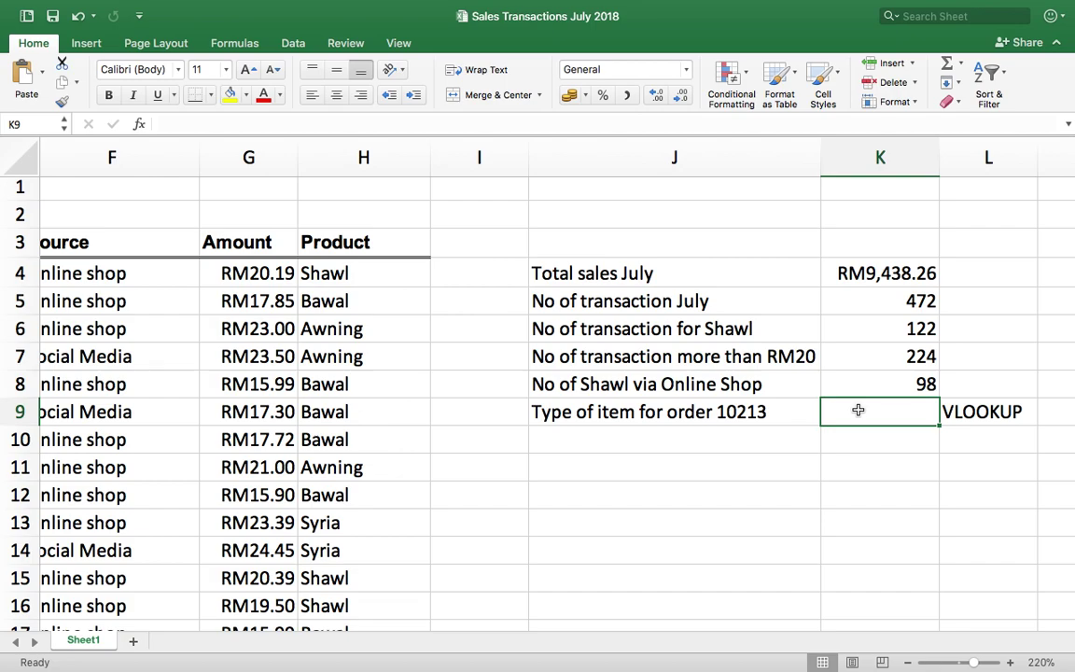
pyautogui.write('=')
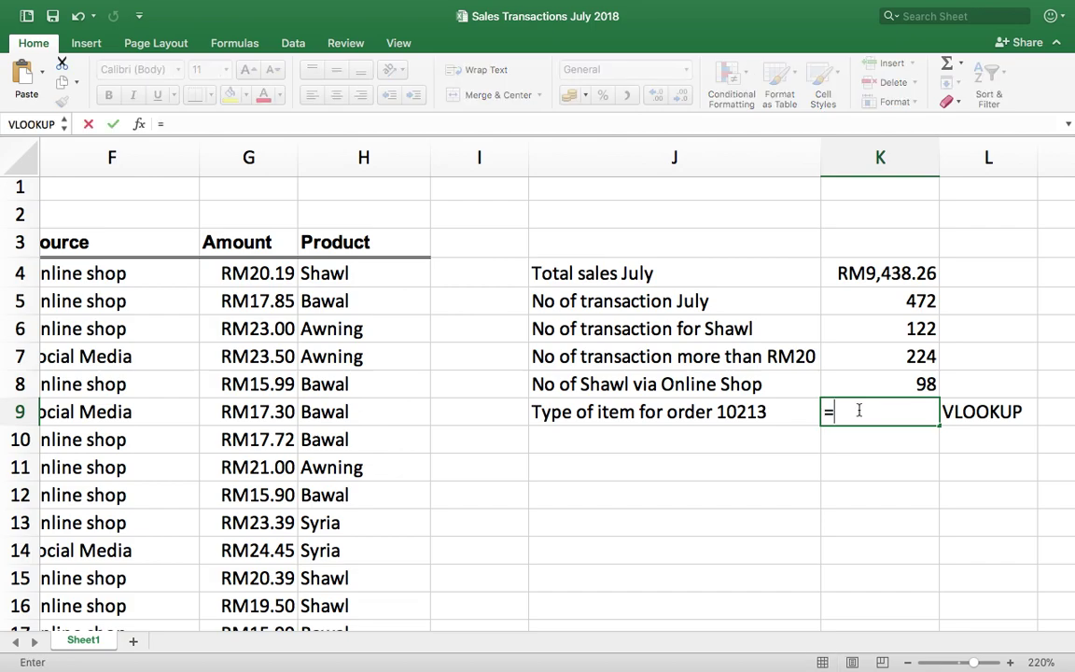
pyautogui.write('VLOO')
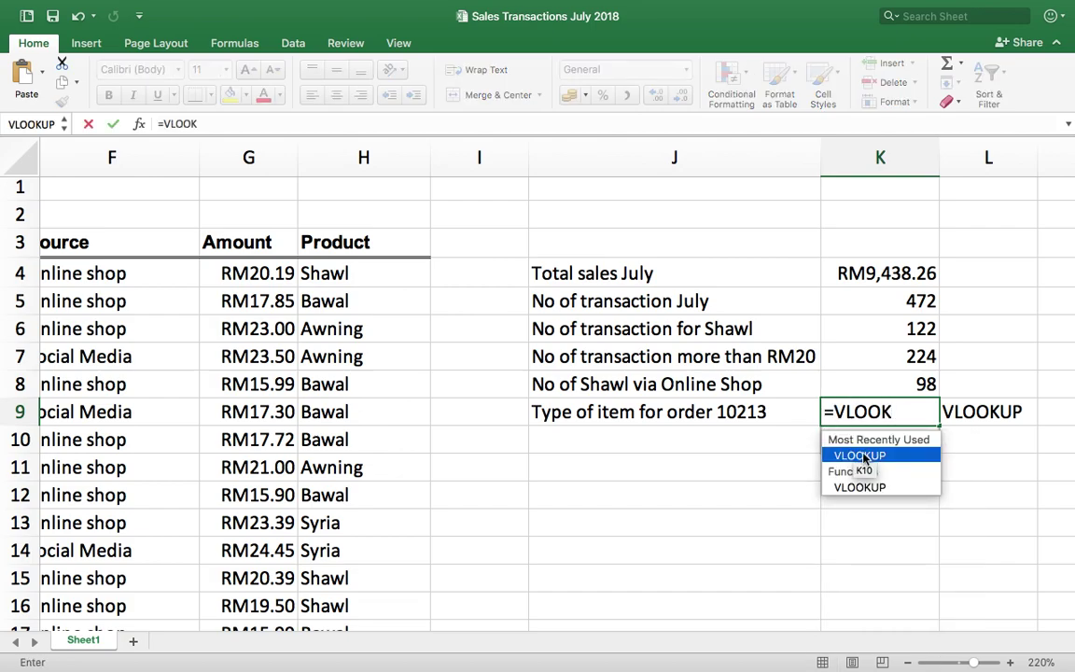
pyautogui.write('K')
pyautogui.doubleClick(864, 457)
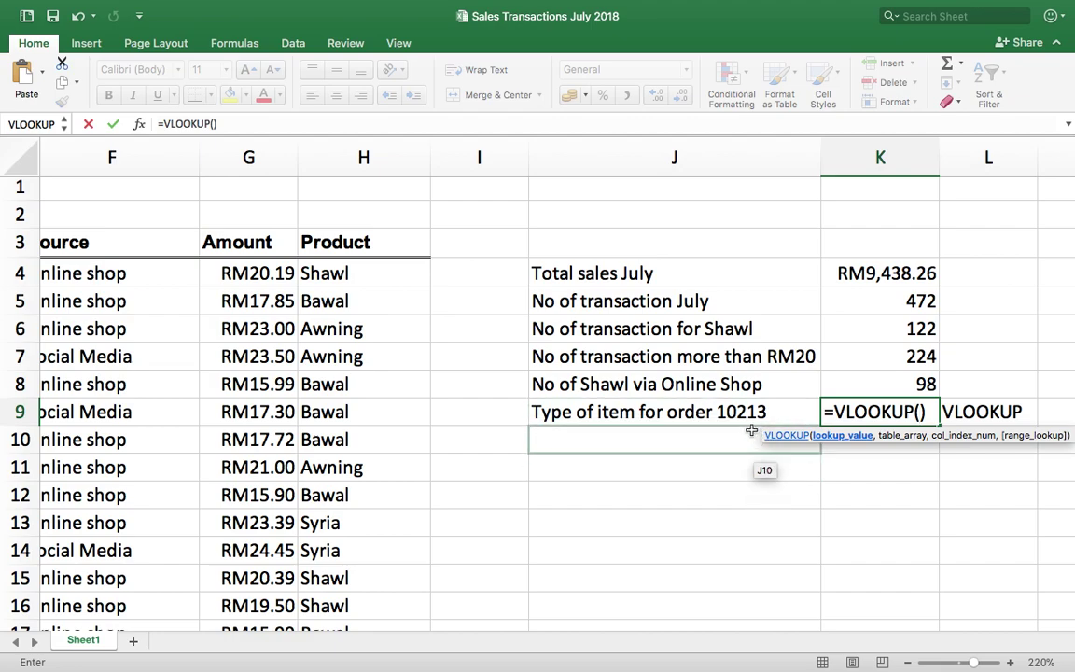
pyautogui.write('10')
pyautogui.write('213')
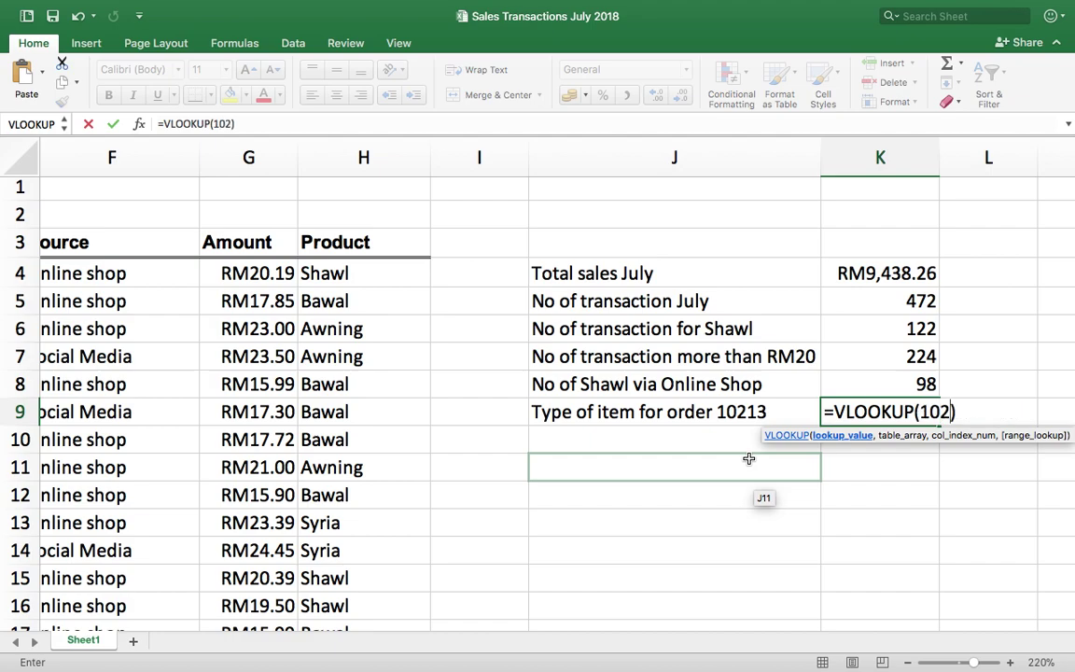
pyautogui.write(',')
# Set the table array of the K9 VLOOKUP to the whole transaction data range A4:H475.
pyautogui.hscroll(-10, 449, 473)
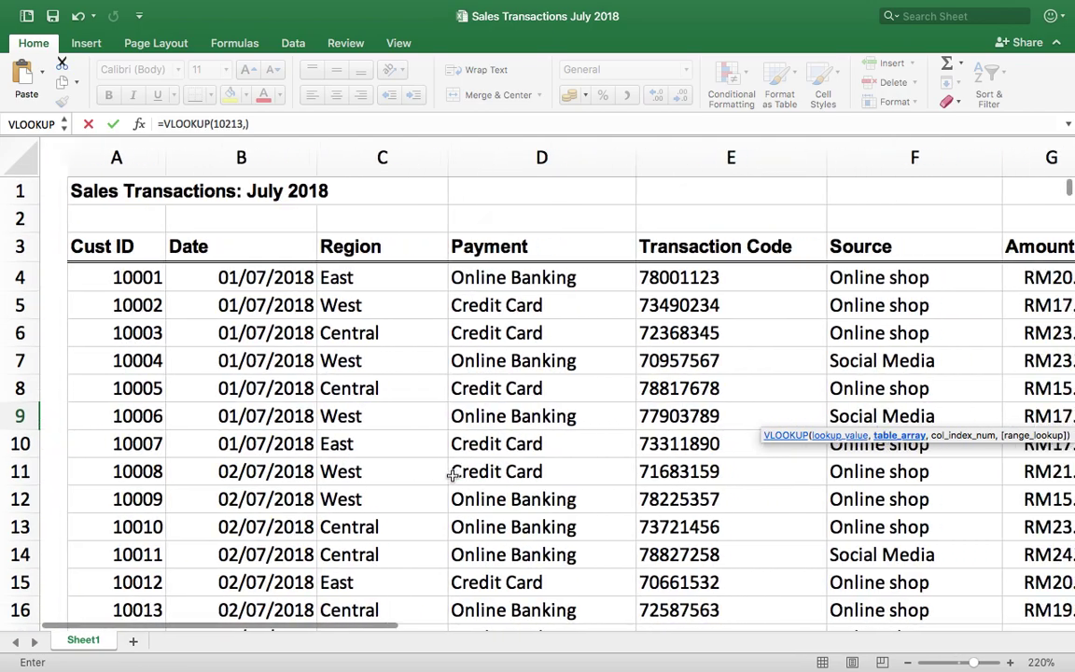
pyautogui.hscroll(-2, 453, 474)
pyautogui.moveTo(62, 277); pyautogui.dragTo(808, 495)
pyautogui.scroll(20, 808, 495)
pyautogui.hscroll(5, 808, 496)
pyautogui.hscroll(-3, 807, 497)
pyautogui.scroll(20, 808, 496)
pyautogui.scroll(-1, 808, 496)
pyautogui.hscroll(1, 808, 496)
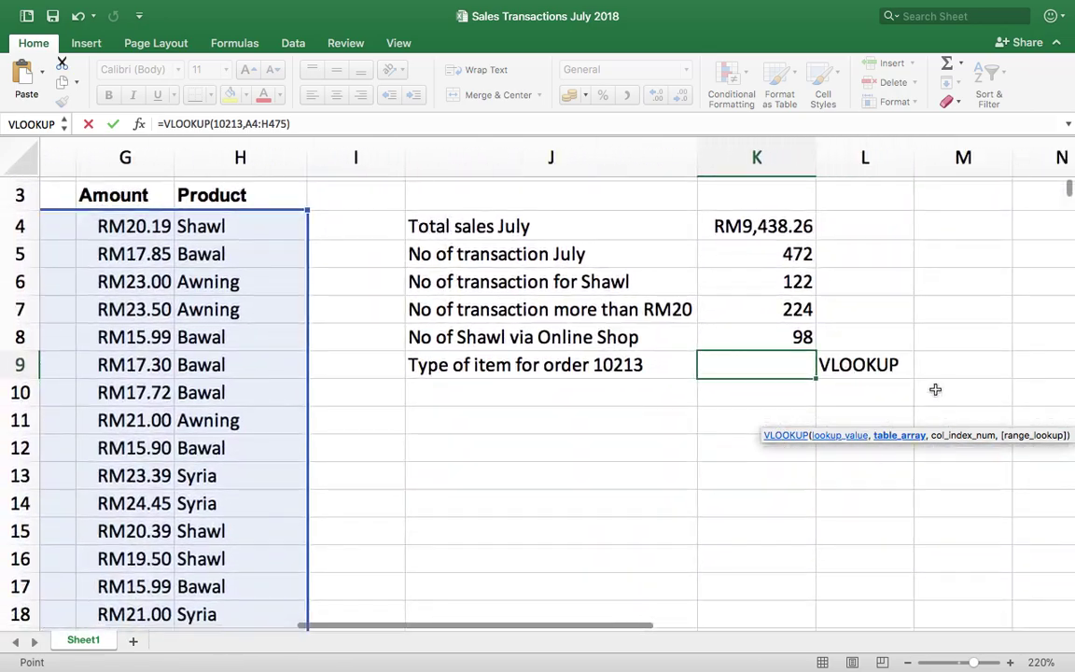
# Complete the K9 VLOOKUP with column index 8 so it returns the Product for the order.
pyautogui.write(',')
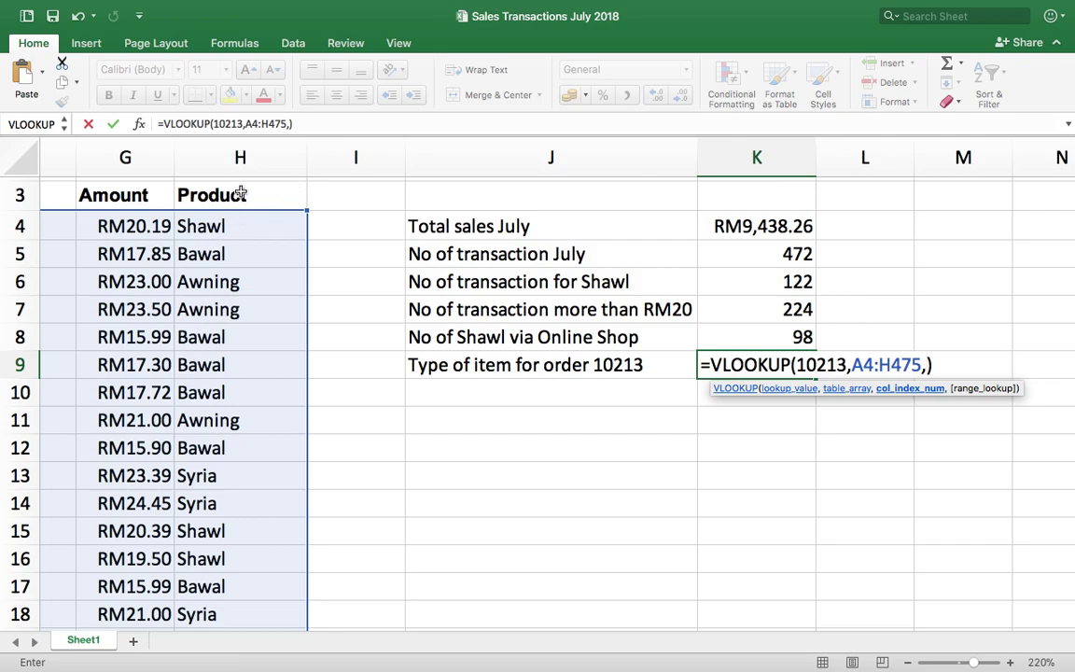
pyautogui.hscroll(-5, 235, 196)
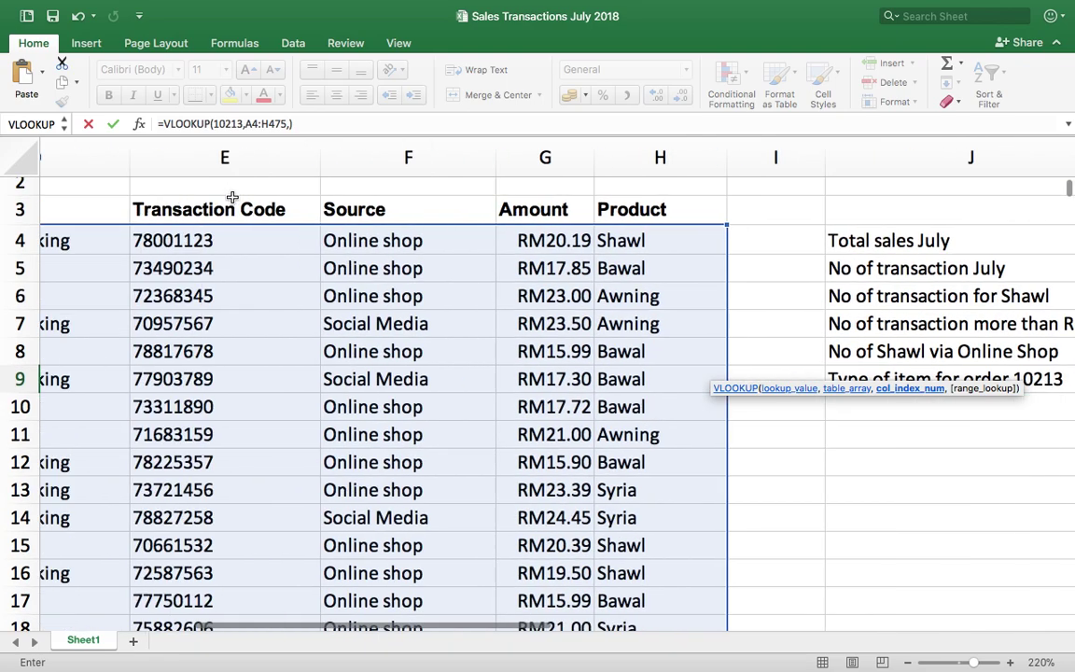
pyautogui.hscroll(-2, 232, 196)
pyautogui.scroll(1, 232, 197)
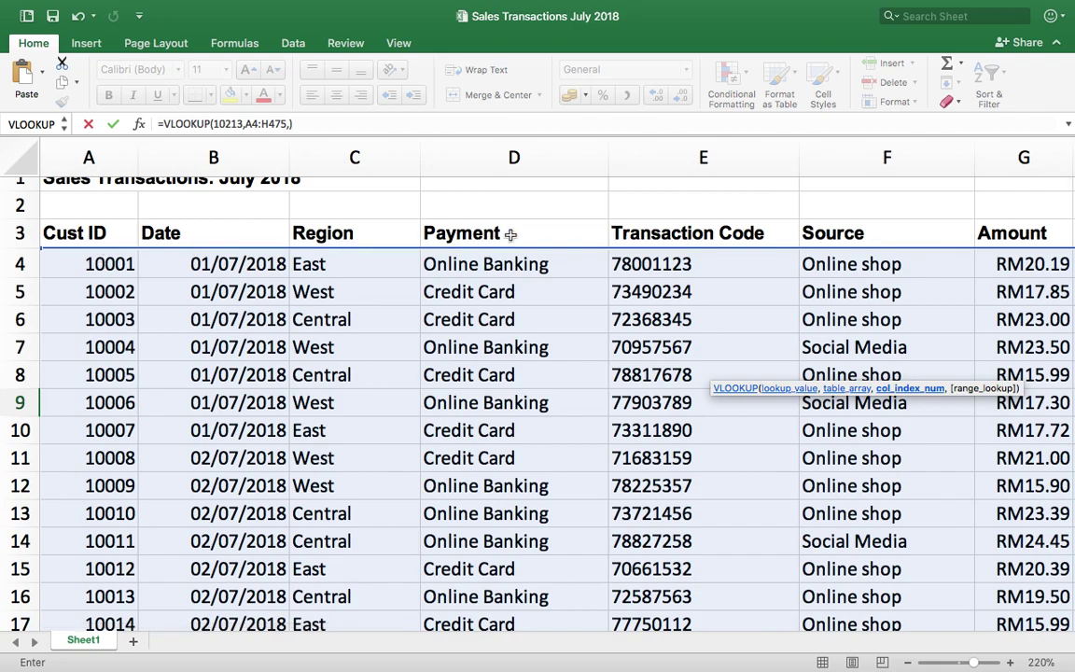
pyautogui.hscroll(2, 763, 242)
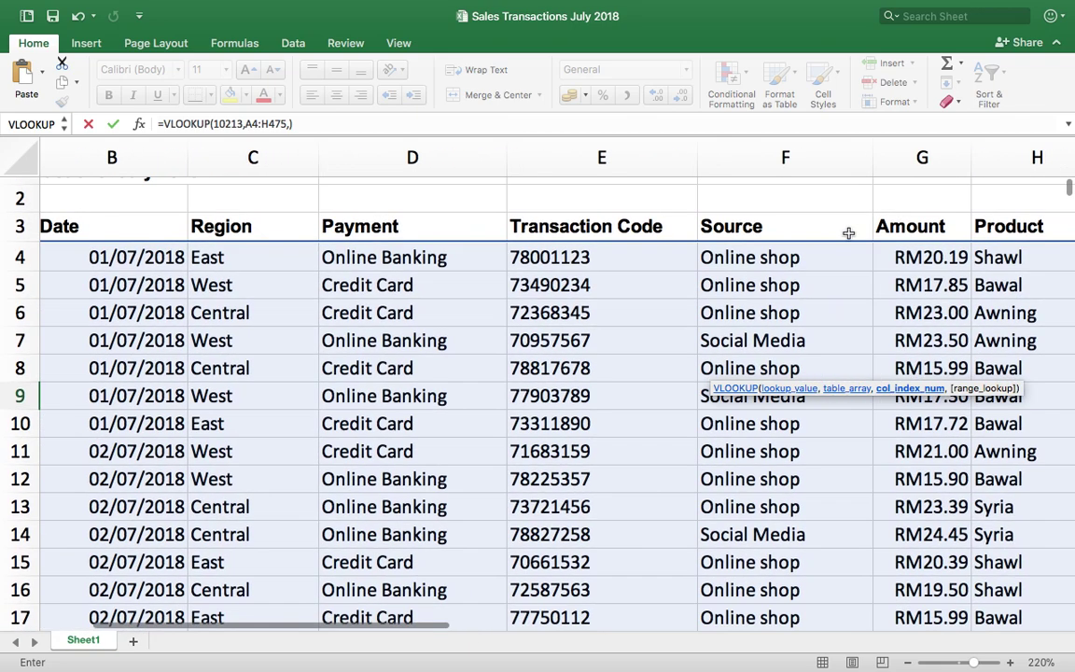
pyautogui.hscroll(5, 763, 250)
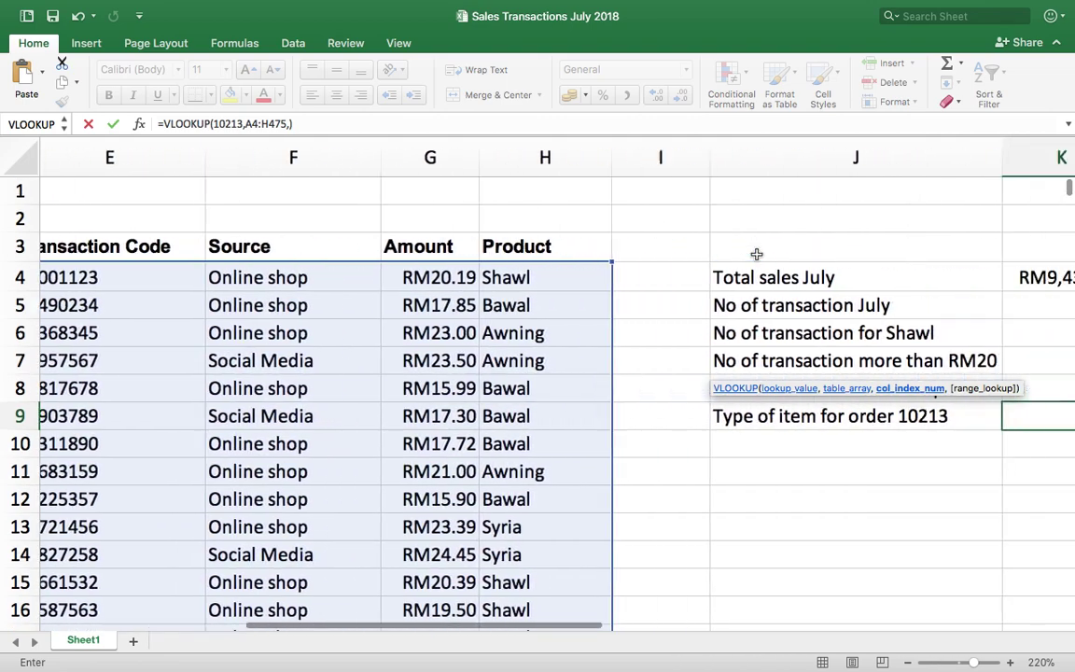
pyautogui.hscroll(2, 797, 269)
pyautogui.scroll(-3, 822, 419)
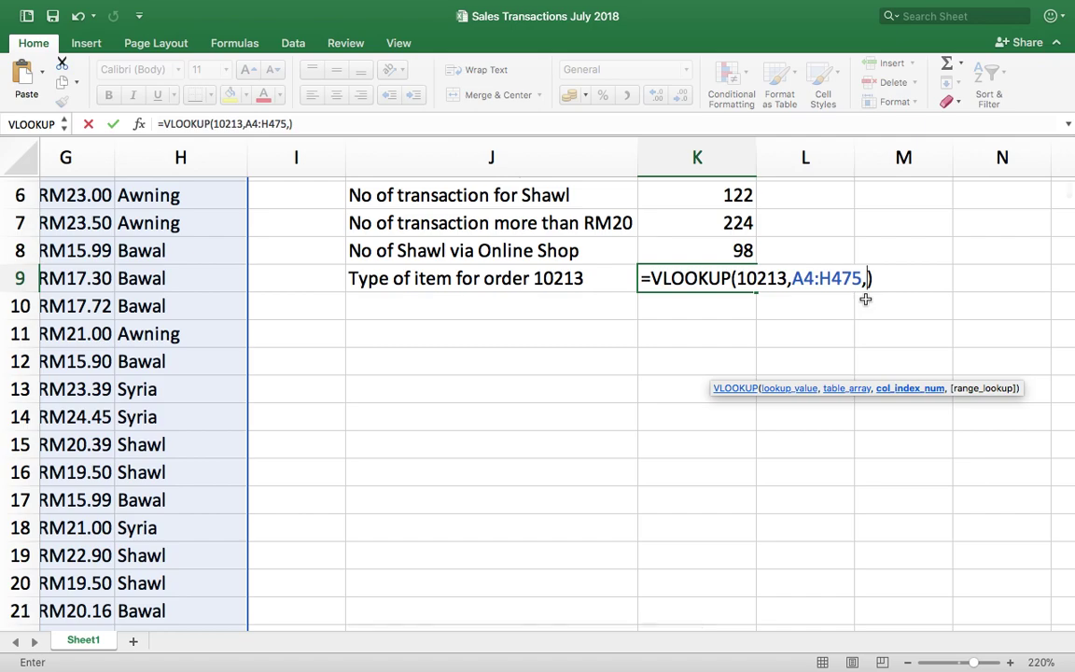
pyautogui.write('8')
pyautogui.press('Return')
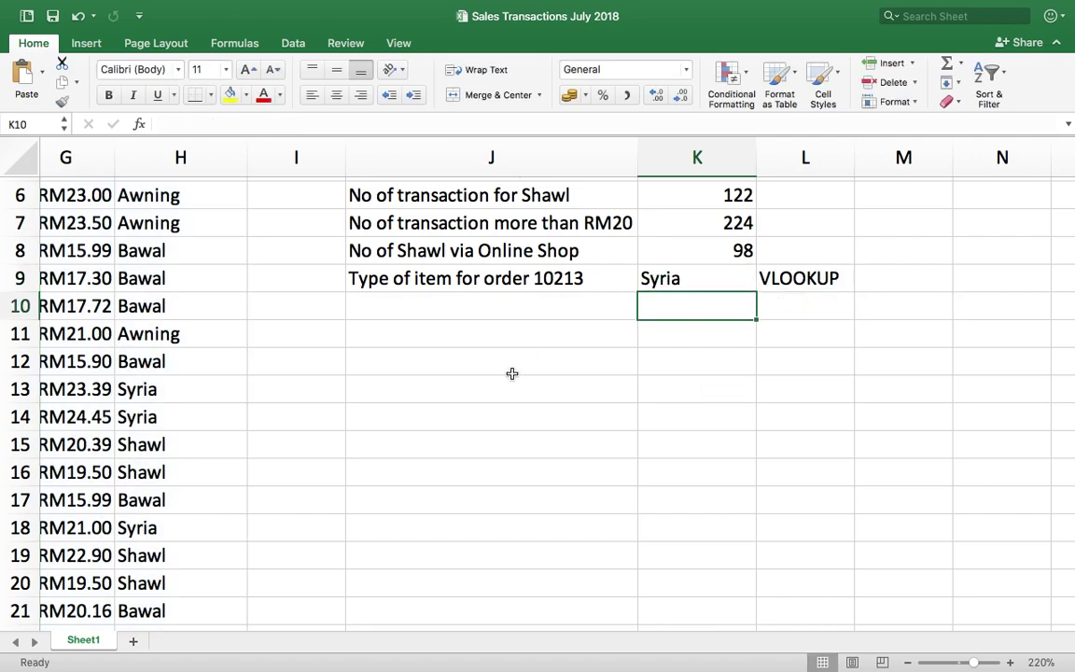
# Label cell J10 "Cost per order for" followed by the same order number as in J9.
pyautogui.scroll(2, 512, 373)
pyautogui.hscroll(-1, 512, 373)
pyautogui.scroll(1, 512, 373)
pyautogui.hscroll(-1, 512, 373)
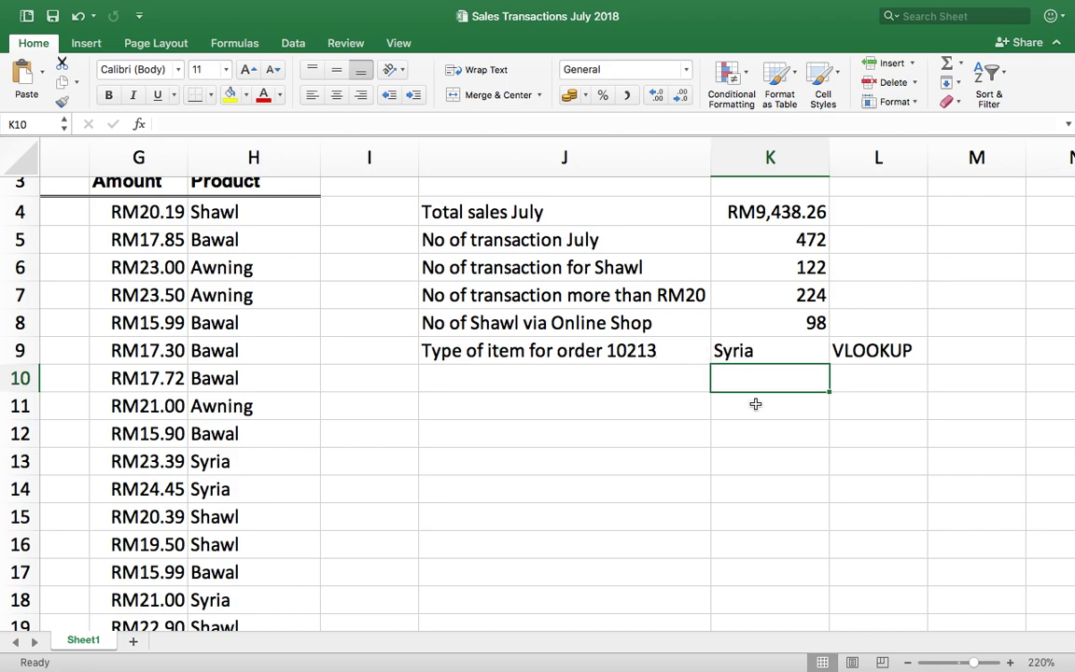
pyautogui.click(489, 381)
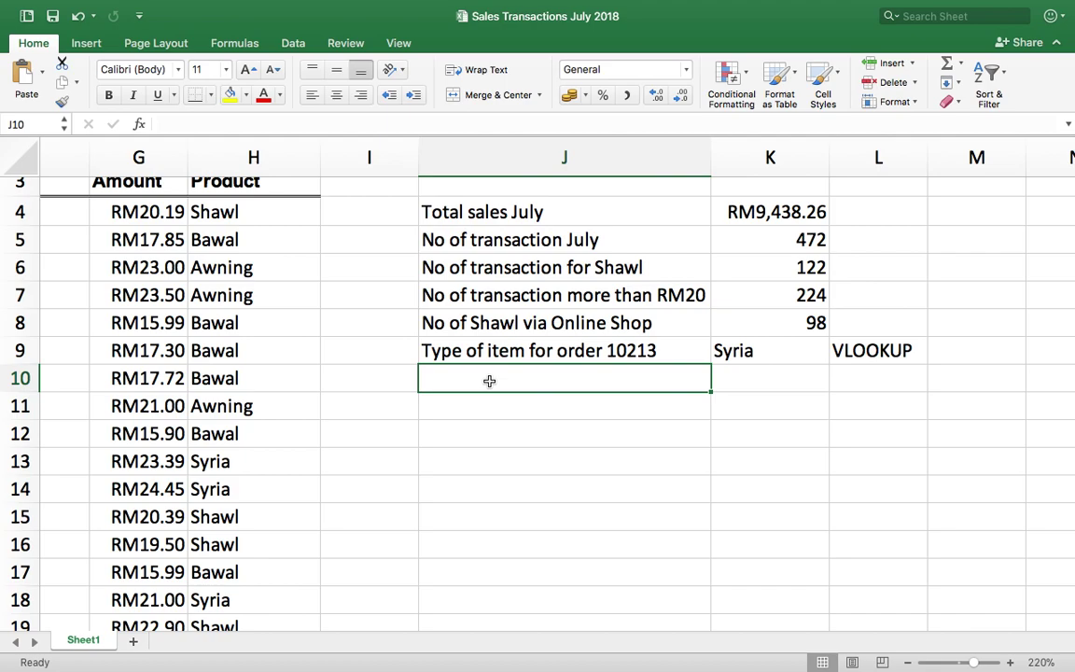
pyautogui.write('Cos')
pyautogui.write('t per')
pyautogui.write(' p')
pyautogui.press('BackSpace')
pyautogui.press('BackSpace')
pyautogui.write('order for 10213')
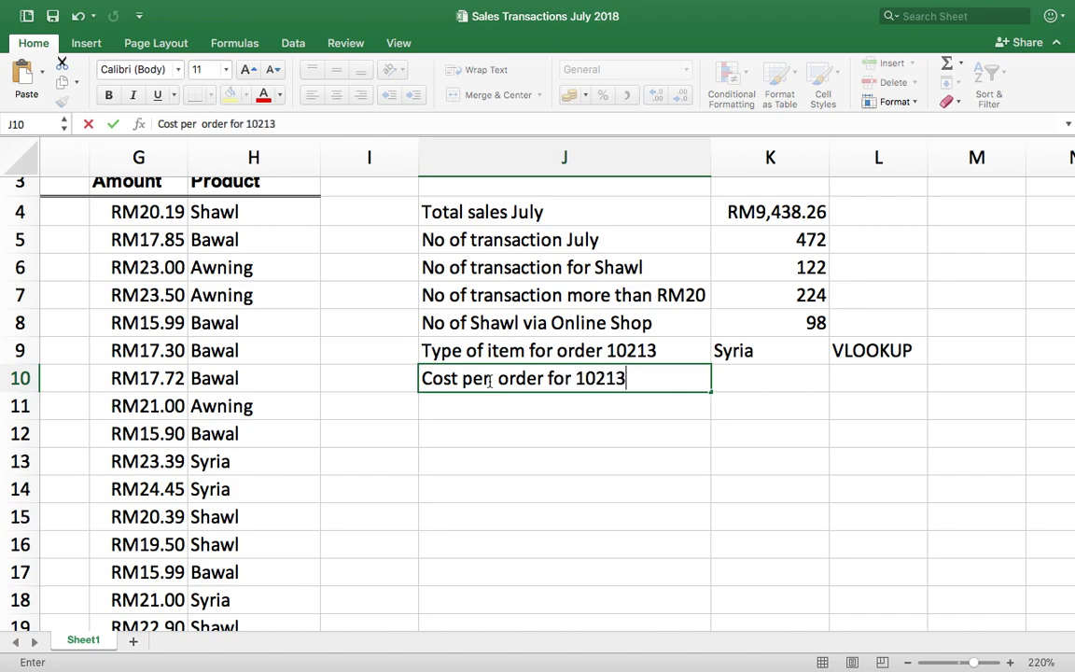
# Start a VLOOKUP formula in cell K10 with the order number from the J10 label as the lookup value.
pyautogui.click(757, 376)
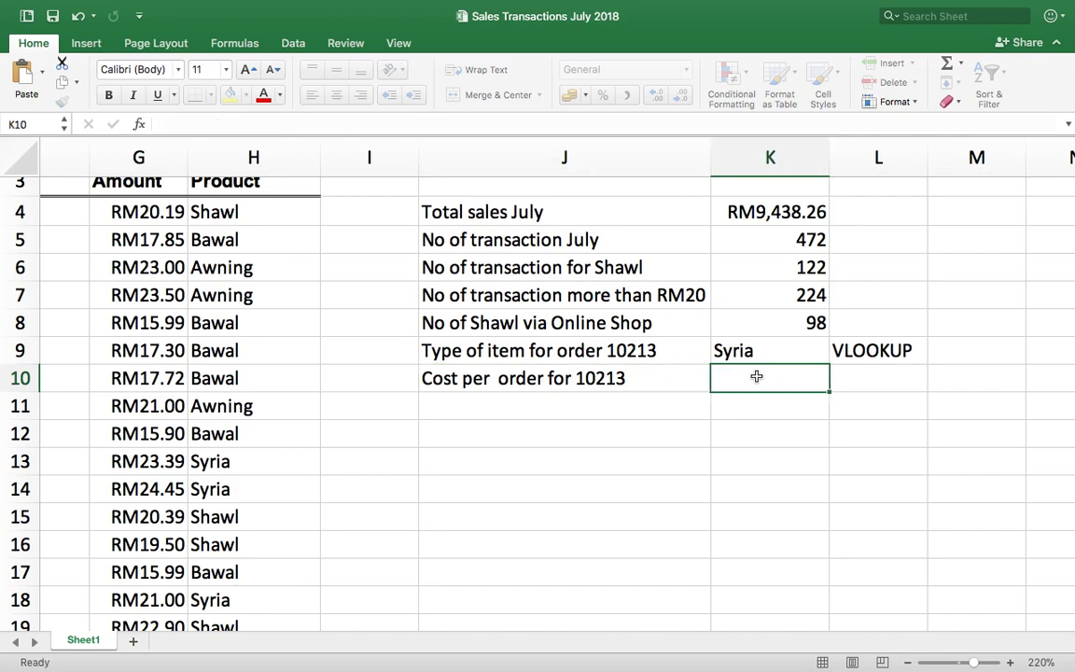
pyautogui.write('=V')
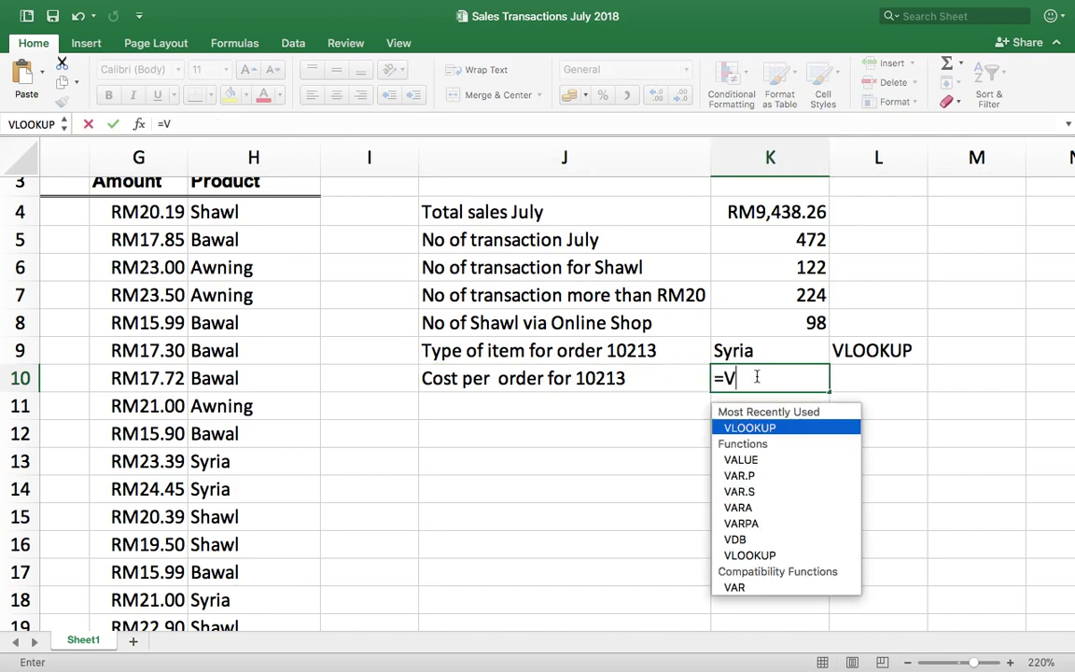
pyautogui.doubleClick(765, 434)
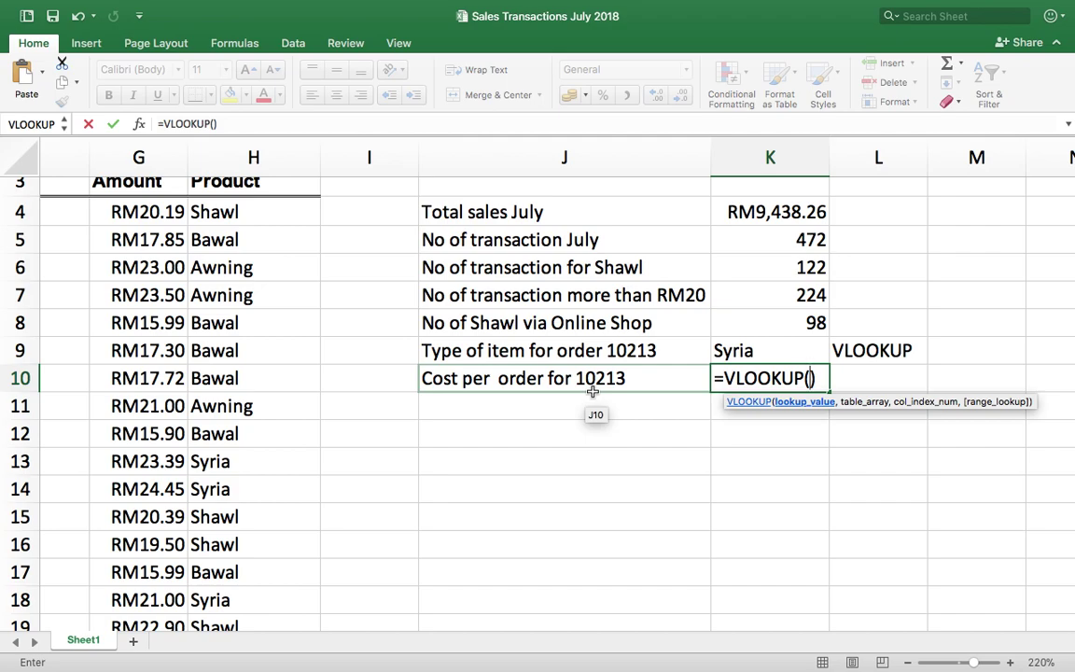
pyautogui.write('10213')
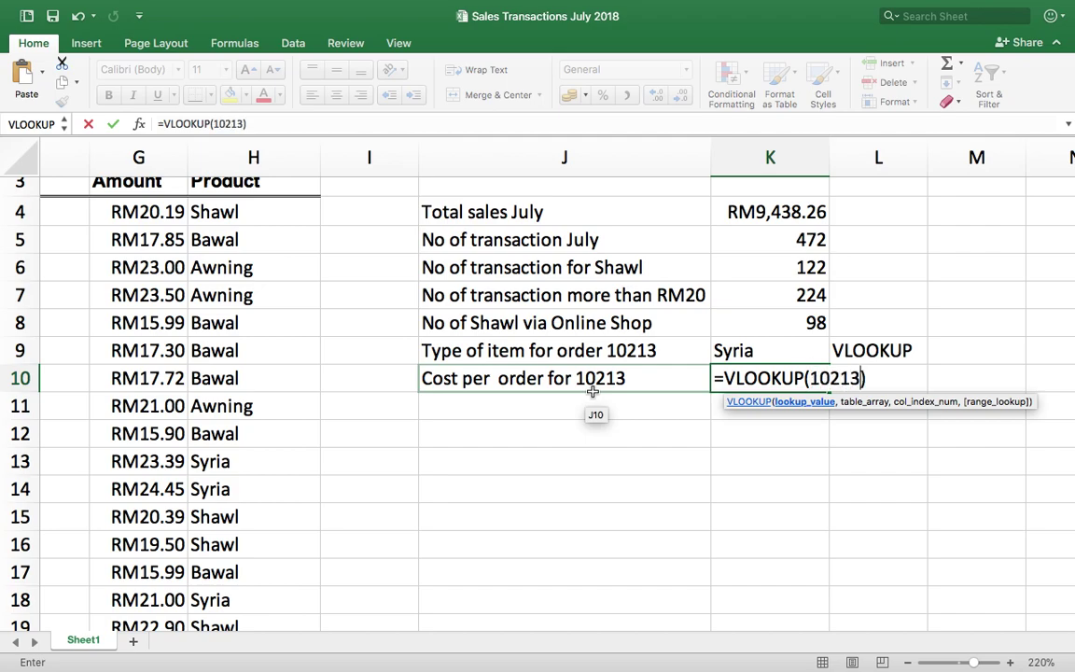
pyautogui.write(',')
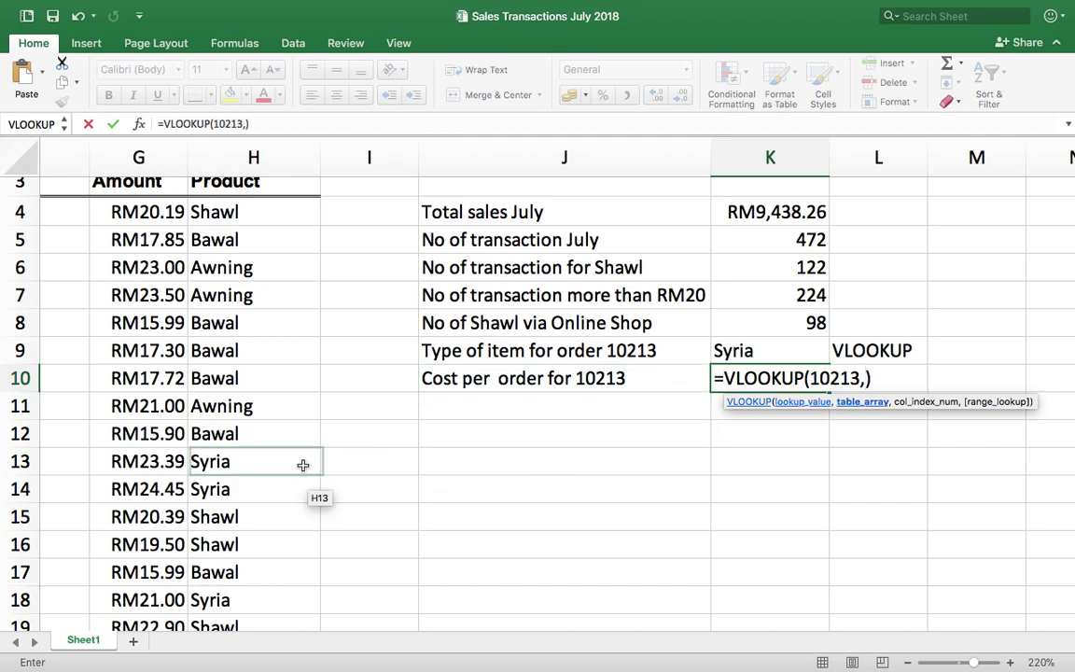
# Set the table array of the K10 VLOOKUP to A4:H475 and continue to its column index argument.
pyautogui.hscroll(-10, 306, 463)
pyautogui.moveTo(64, 242); pyautogui.dragTo(934, 443)
pyautogui.scroll(20, 934, 442)
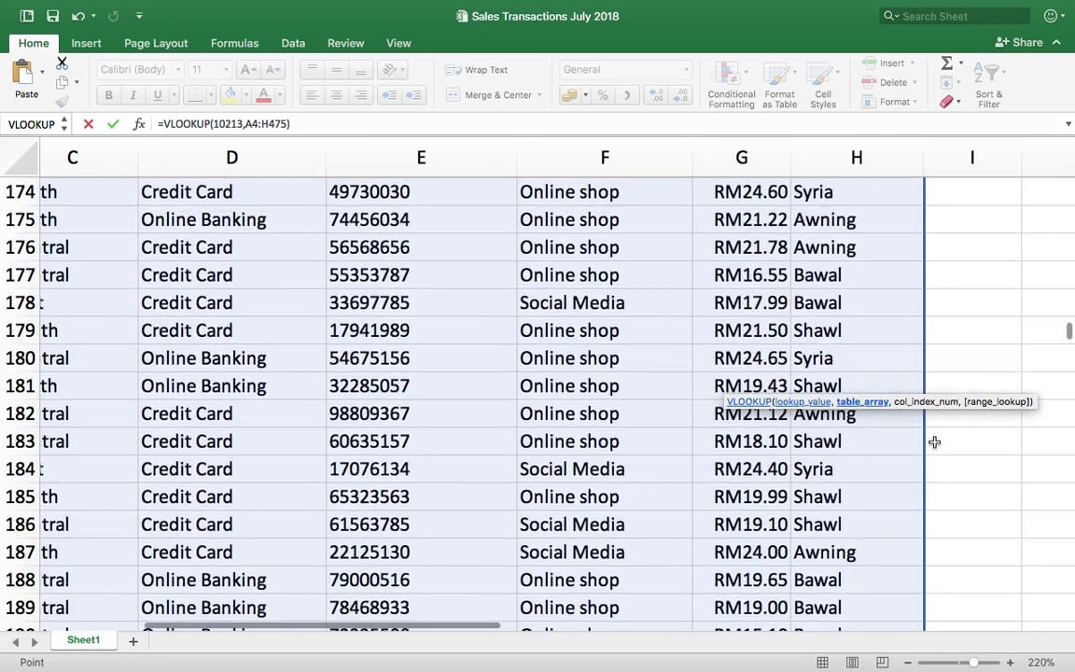
pyautogui.hscroll(5, 934, 442)
pyautogui.scroll(15, 934, 442)
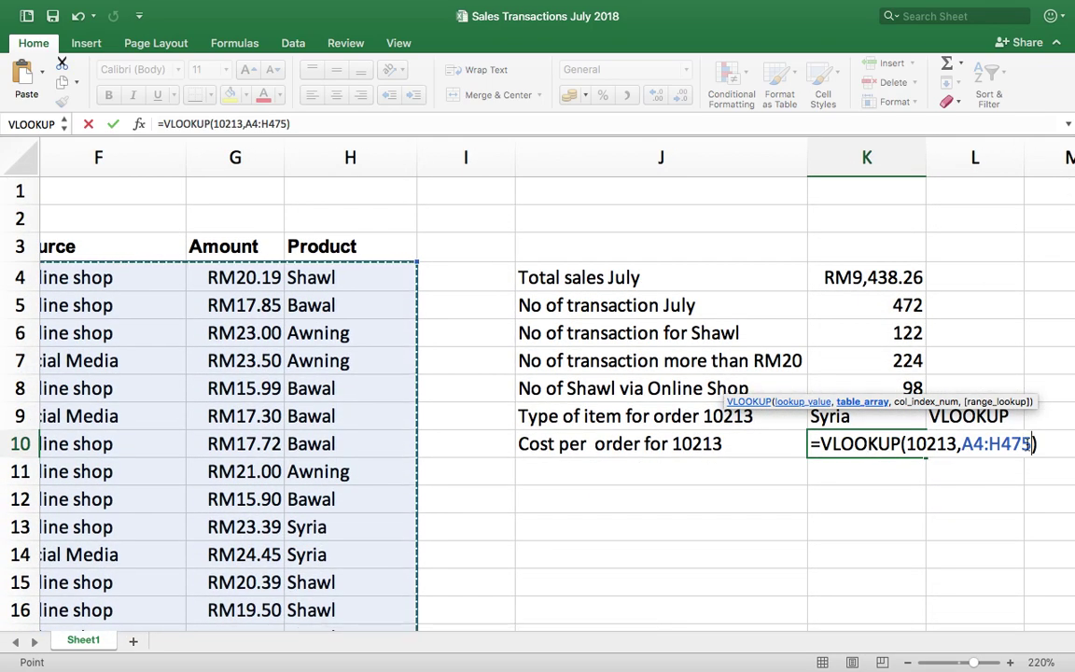
pyautogui.write(',')
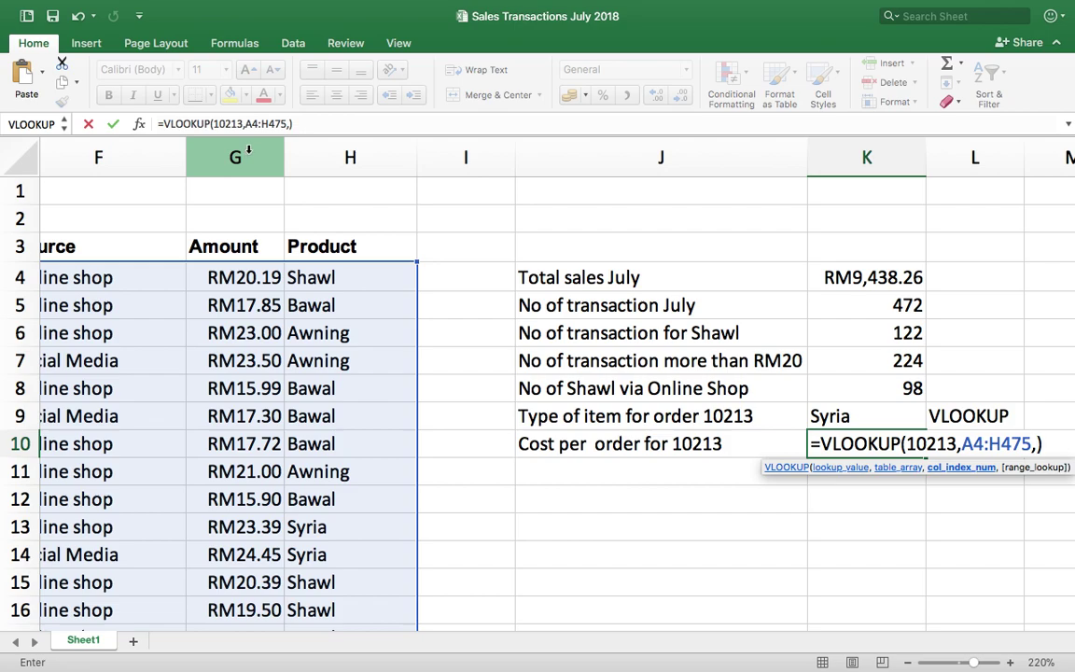
# Complete the K10 VLOOKUP with column index 7 so it returns the Amount for the order.
pyautogui.hscroll(-10, 455, 337)
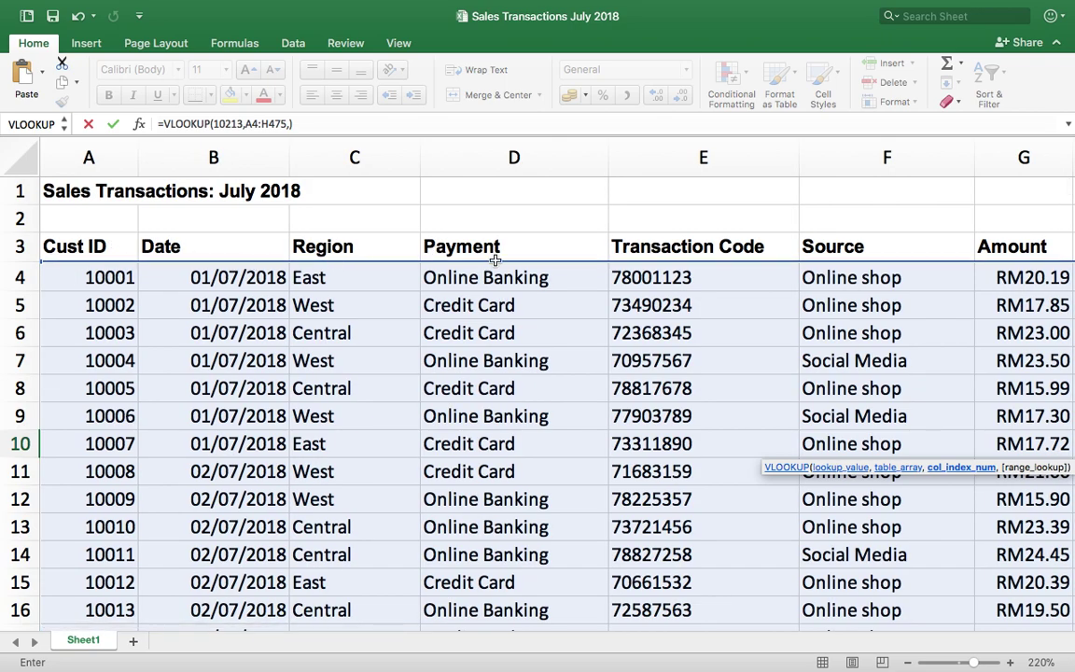
pyautogui.hscroll(5, 948, 269)
pyautogui.hscroll(5, 947, 269)
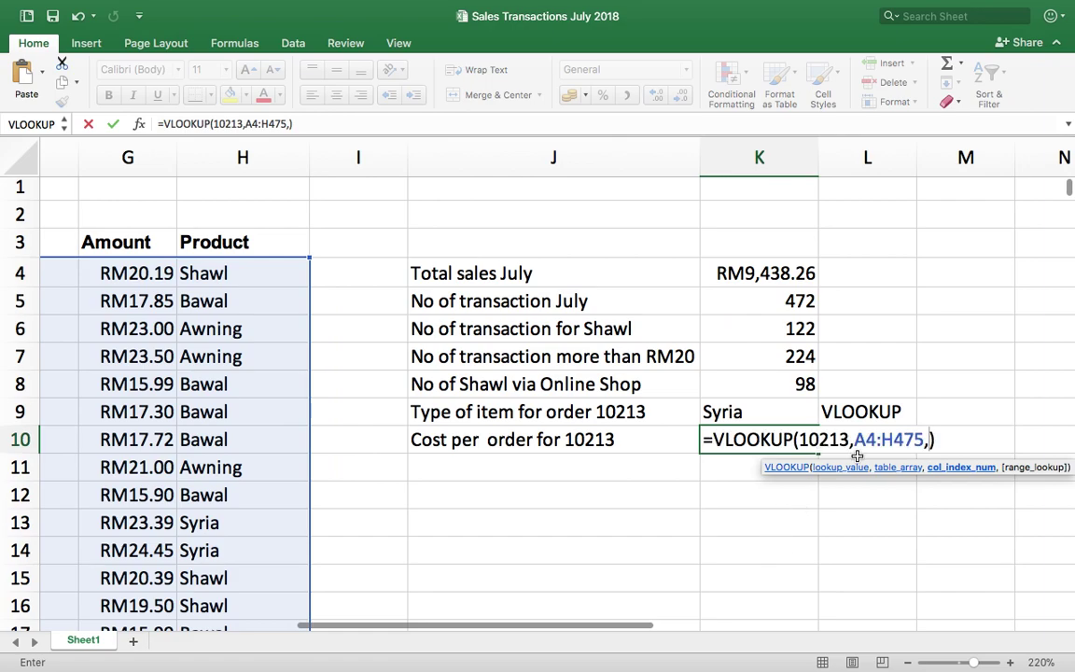
pyautogui.write('7')
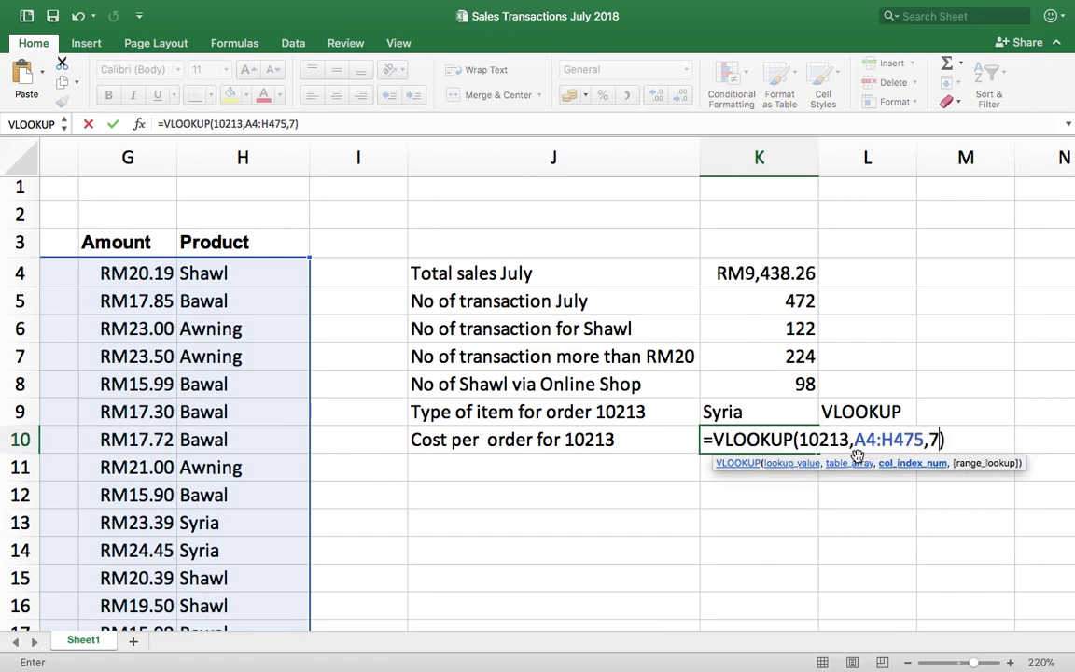
pyautogui.press('Return')
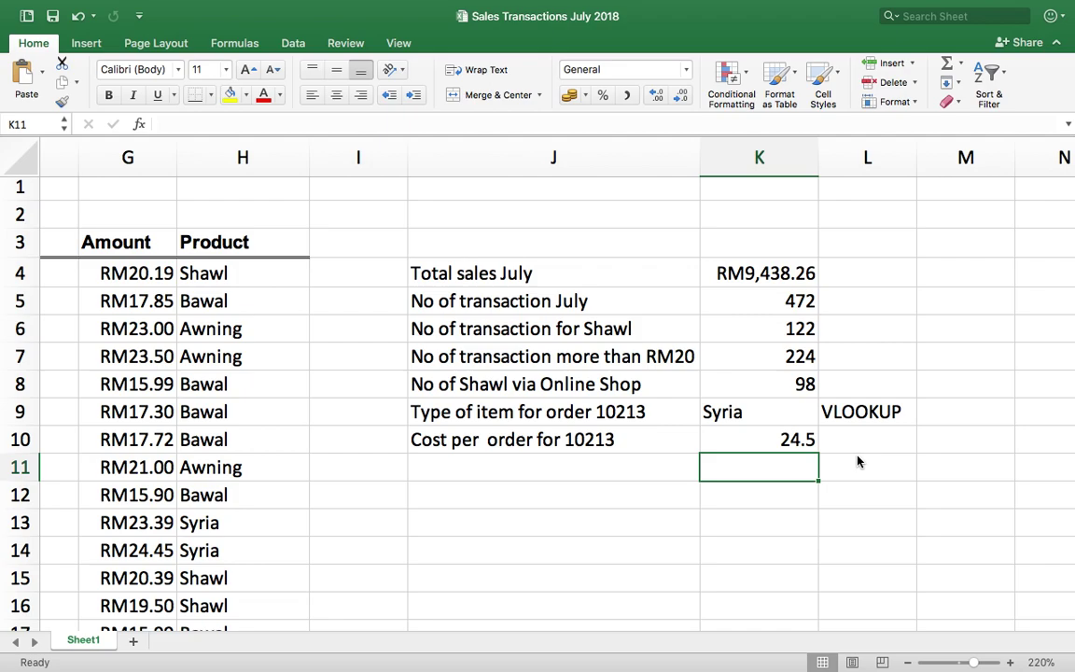
# Take the workbook window out of full screen, move it down on the desktop, and switch to QuickTime Player.
pyautogui.moveTo(852, 5)
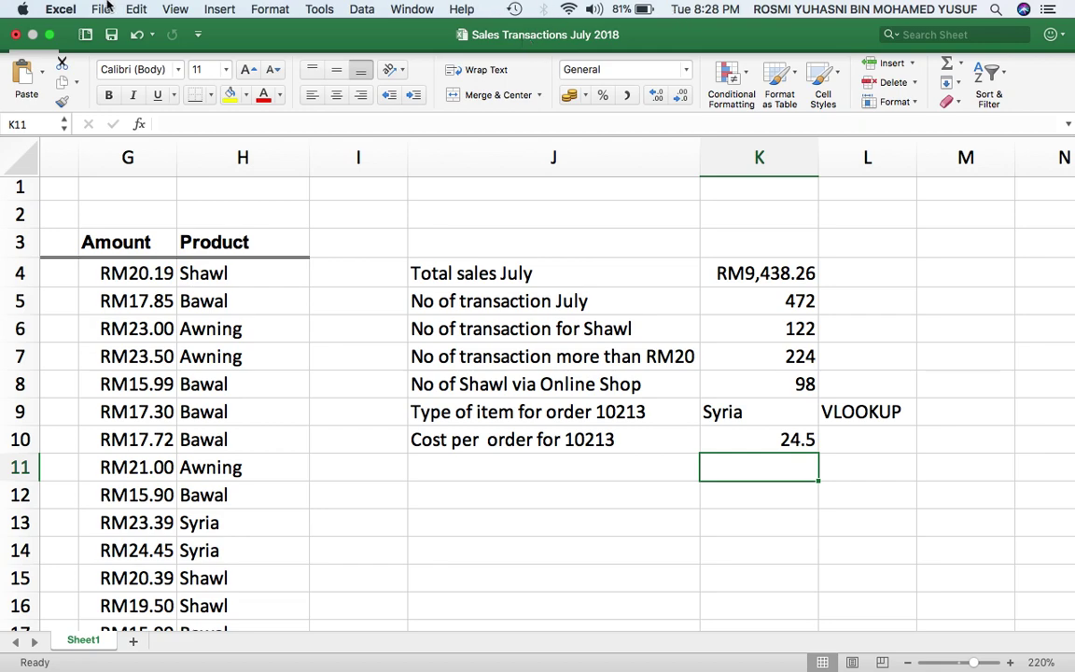
pyautogui.click(49, 34)
pyautogui.moveTo(747, 43); pyautogui.dragTo(558, 143)
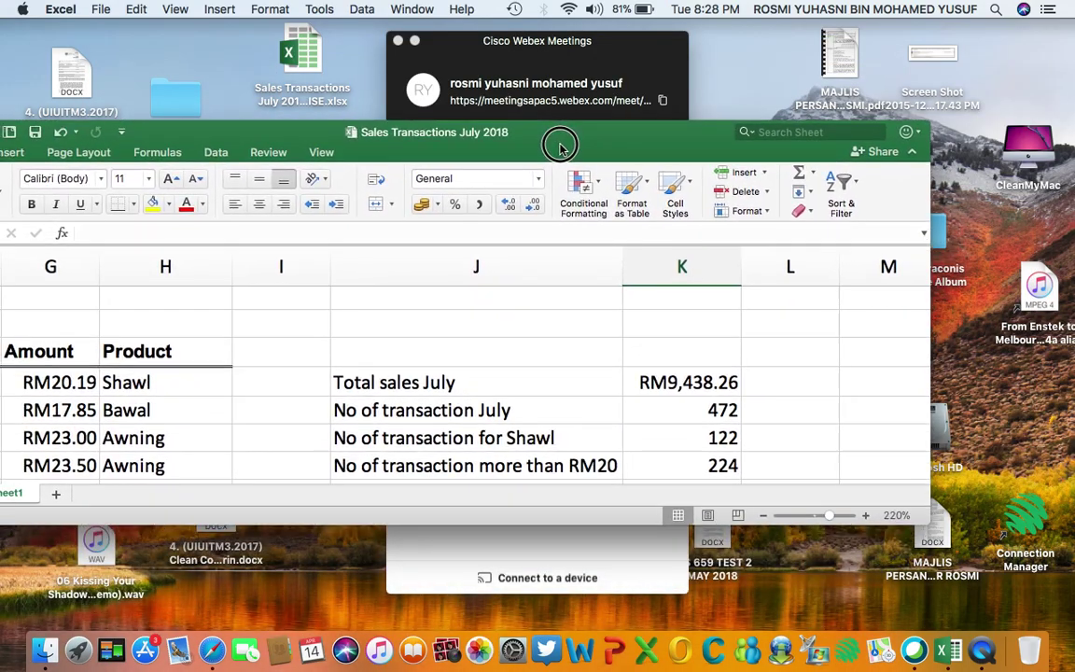
pyautogui.click(982, 637)
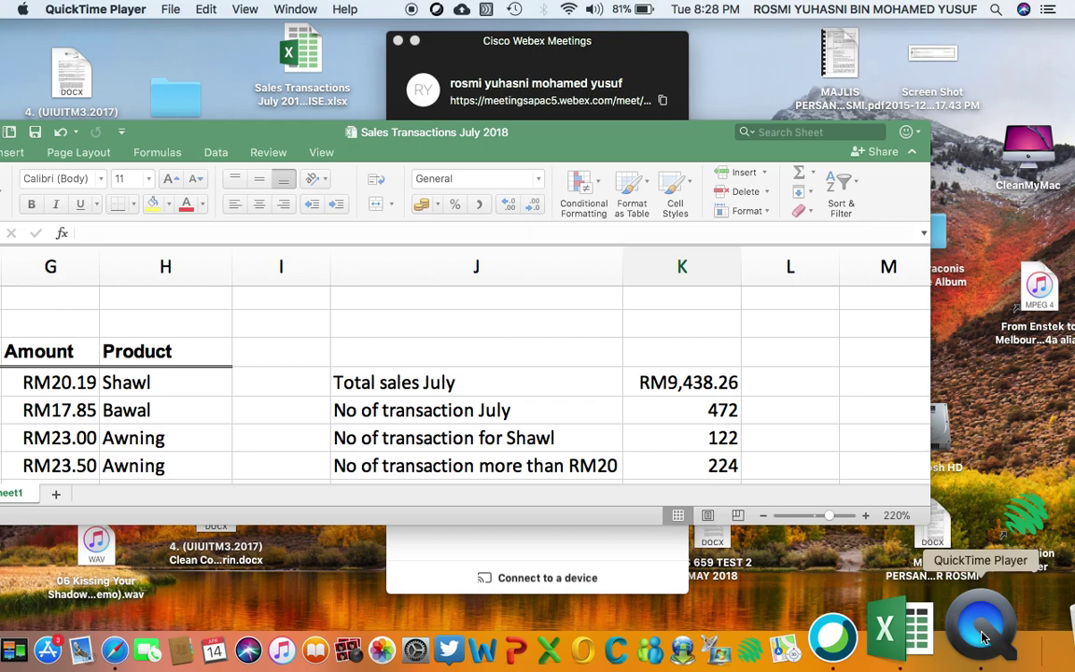